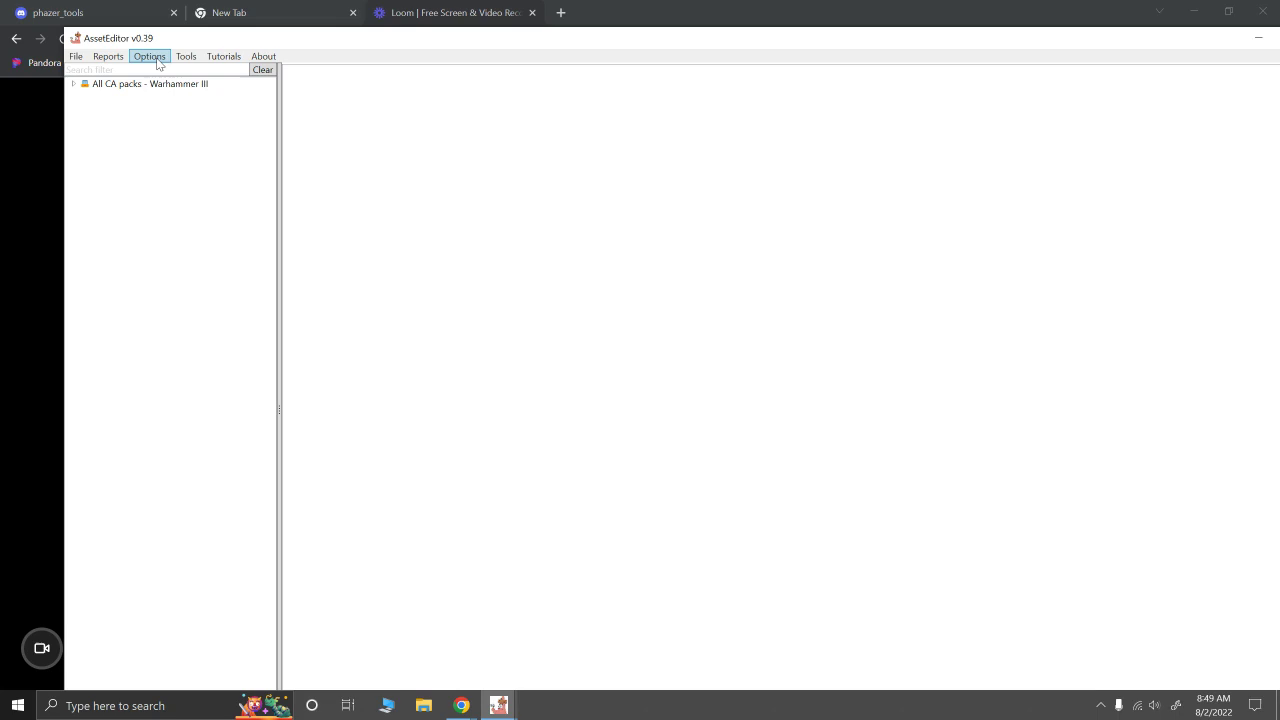
Step: Glance at the Options menu and the phazer_tools Discord chat, then return to AssetEditor
click(147, 58)
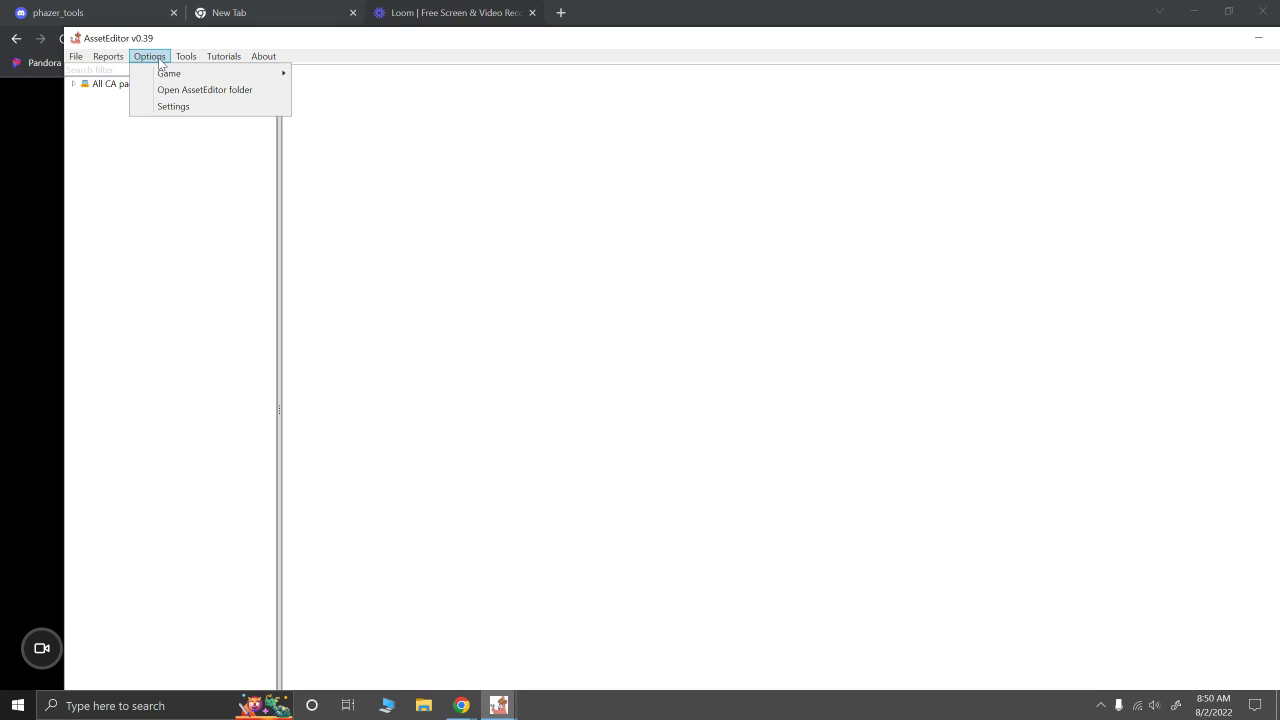
click(159, 62)
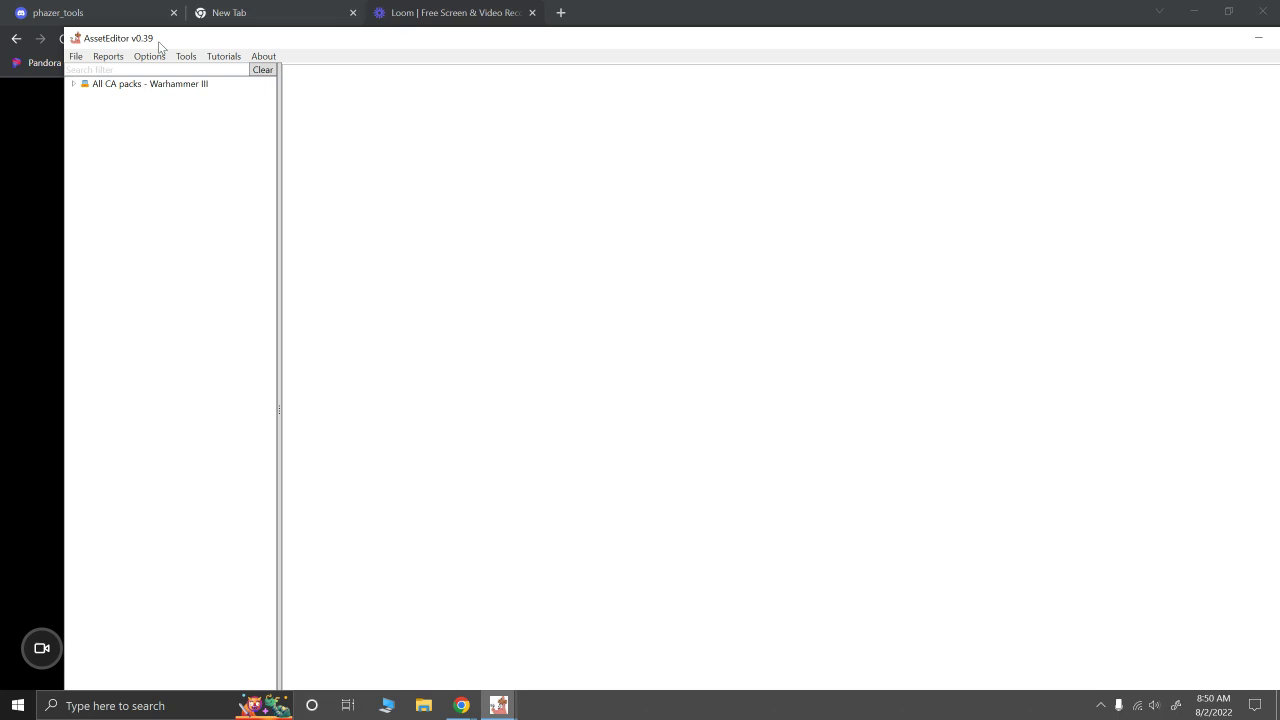
click(111, 9)
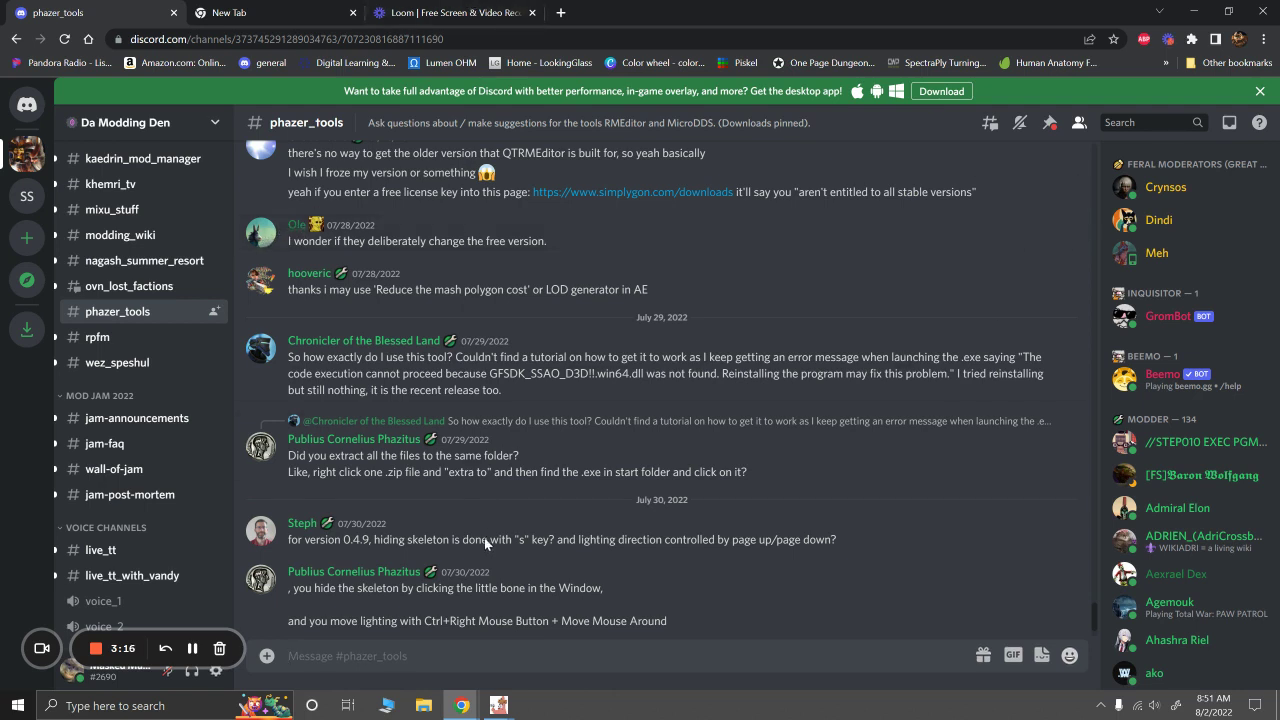
mouse_move(501, 705)
click(549, 652)
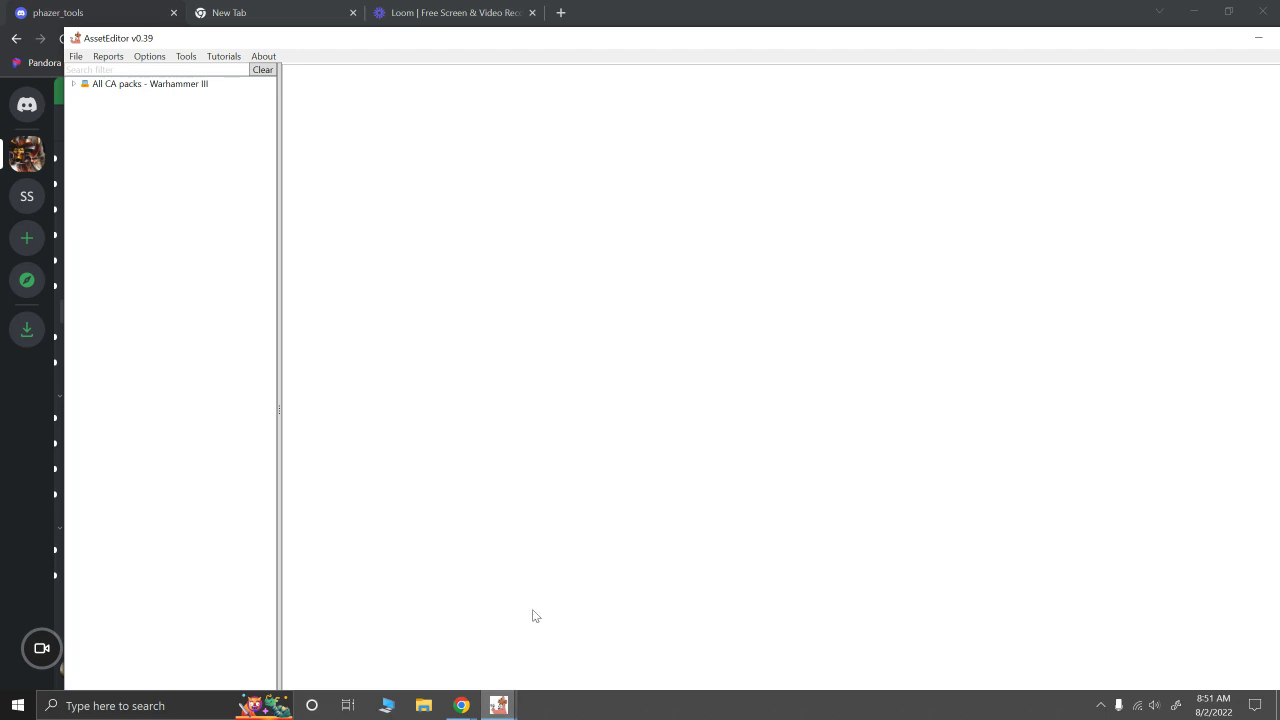
Step: Confirm Warhammer3 as the current game in Settings and save
click(104, 60)
mouse_move(82, 64)
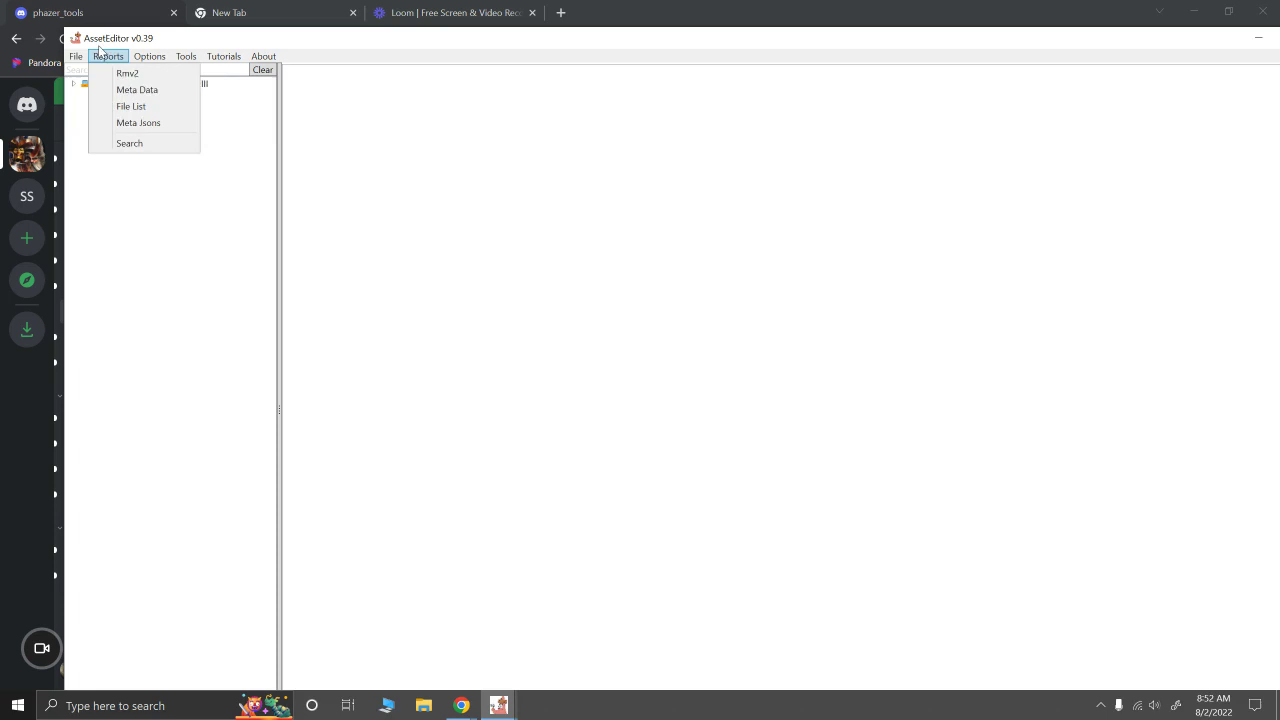
mouse_move(179, 60)
click(165, 107)
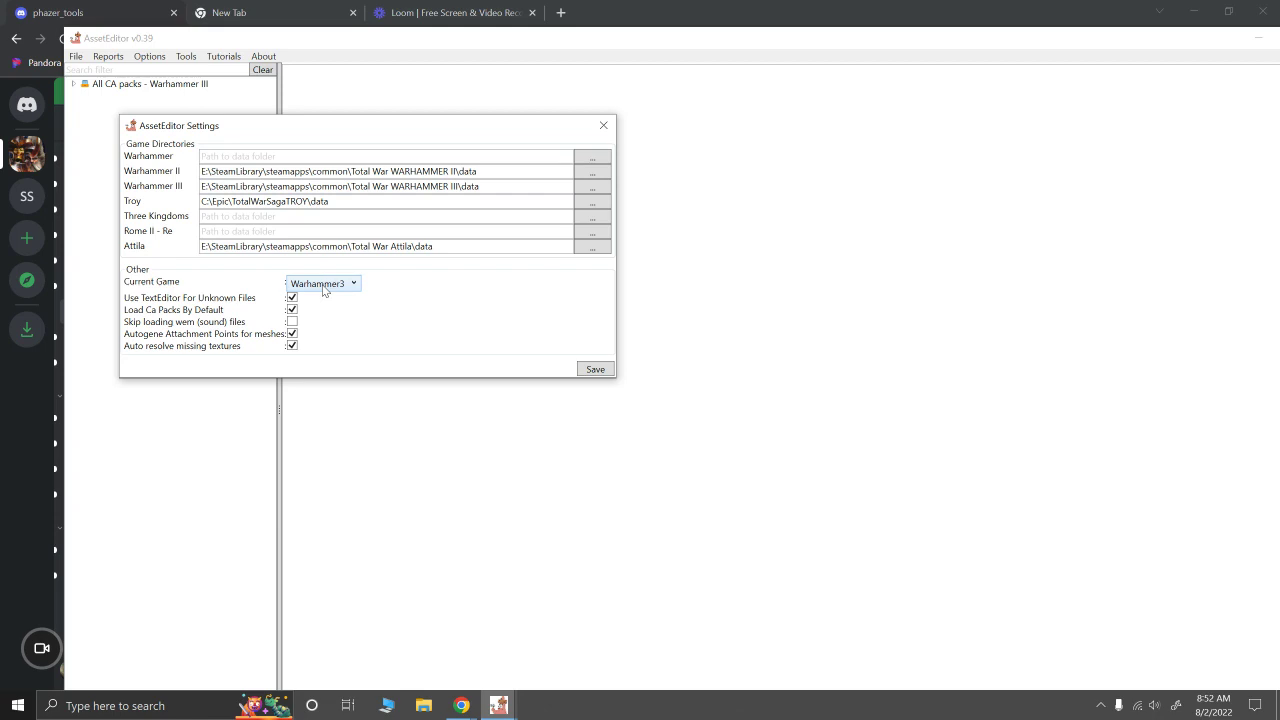
click(320, 284)
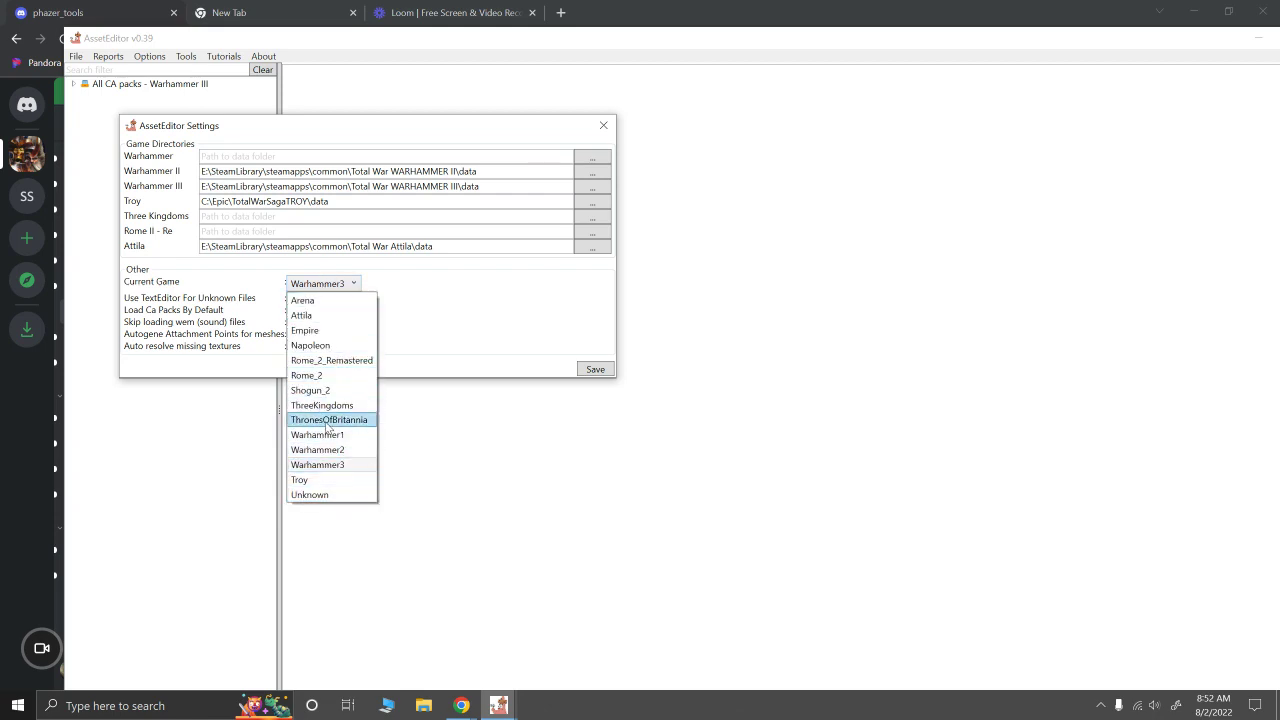
click(352, 284)
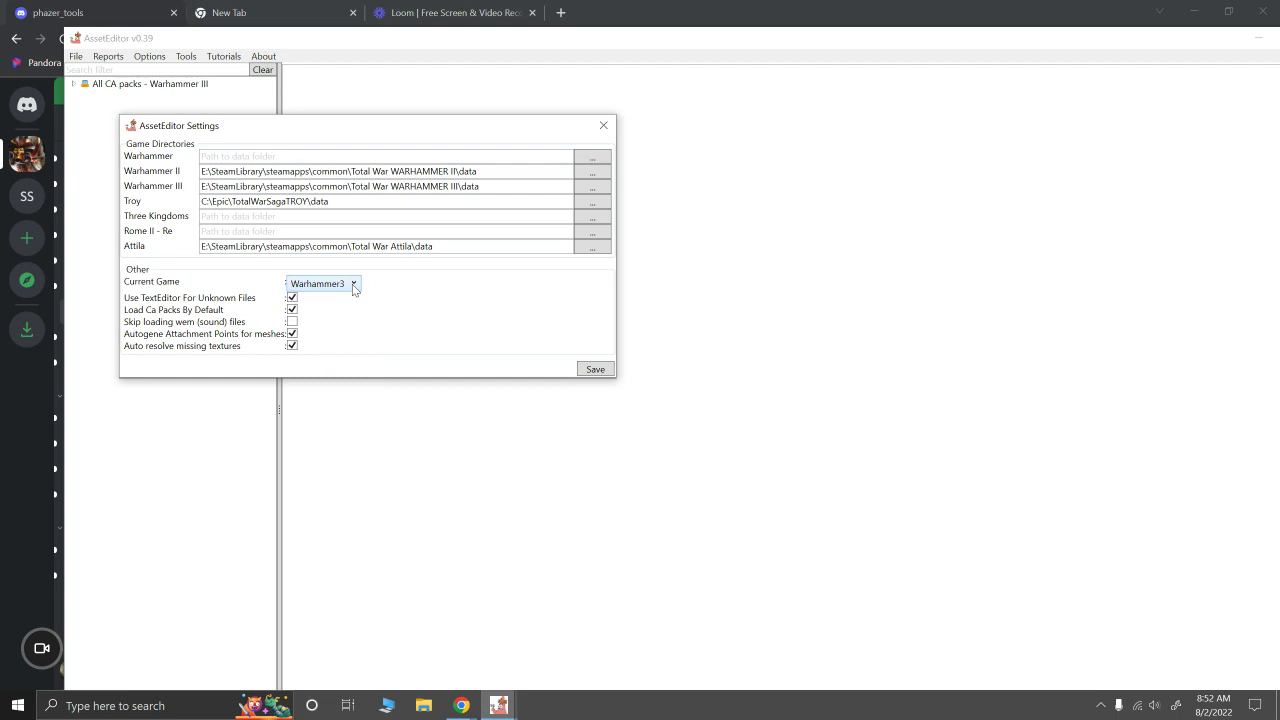
click(592, 369)
Step: Load all Attila game packfiles via File > Load all game packfiles
click(76, 56)
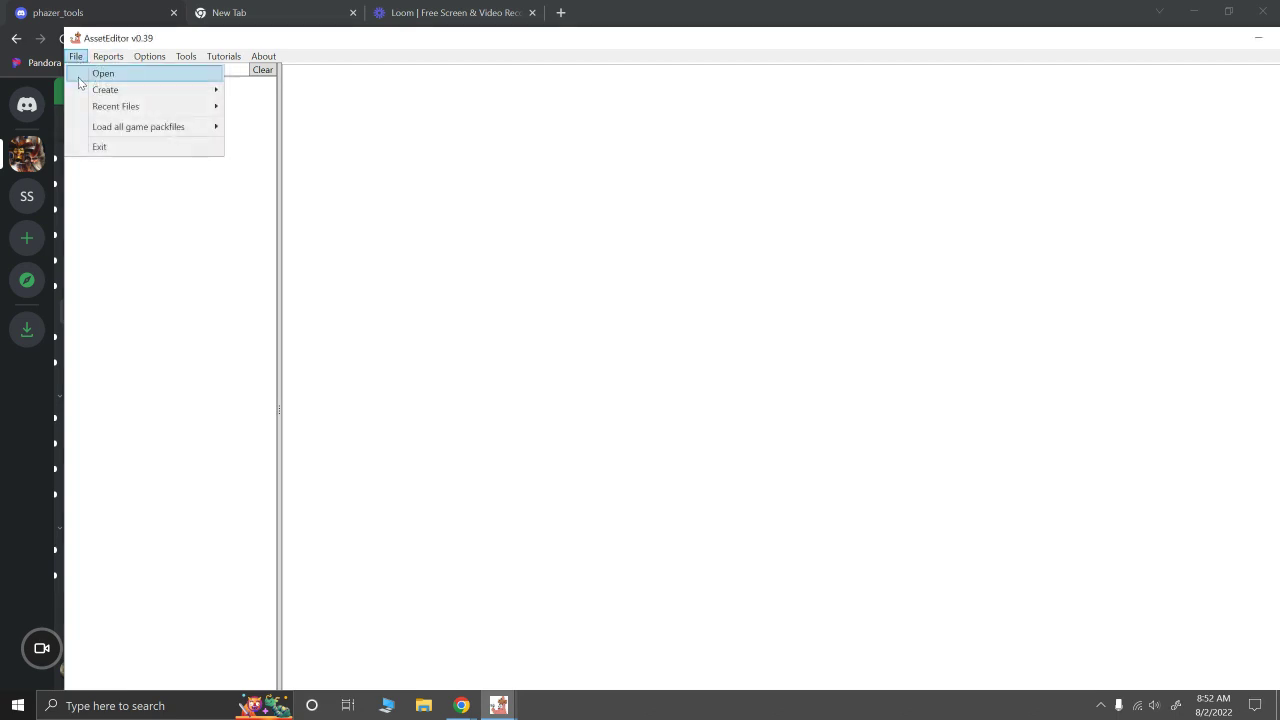
mouse_move(131, 126)
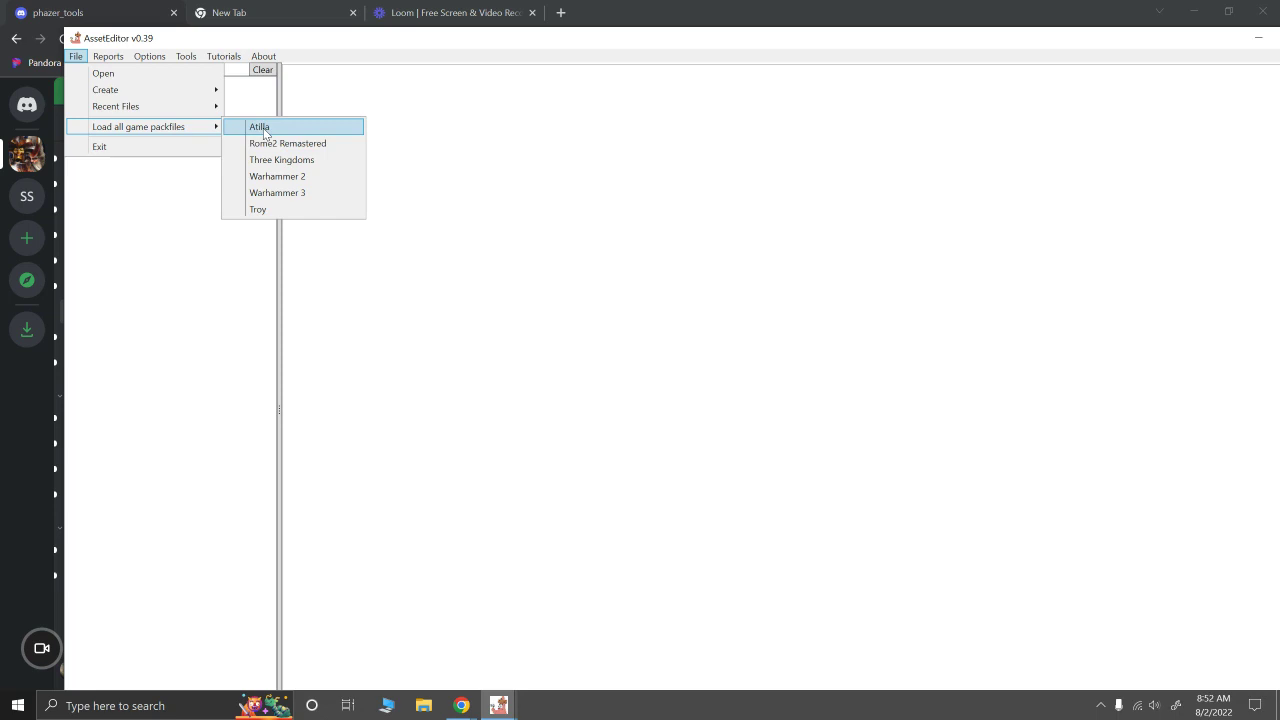
click(258, 126)
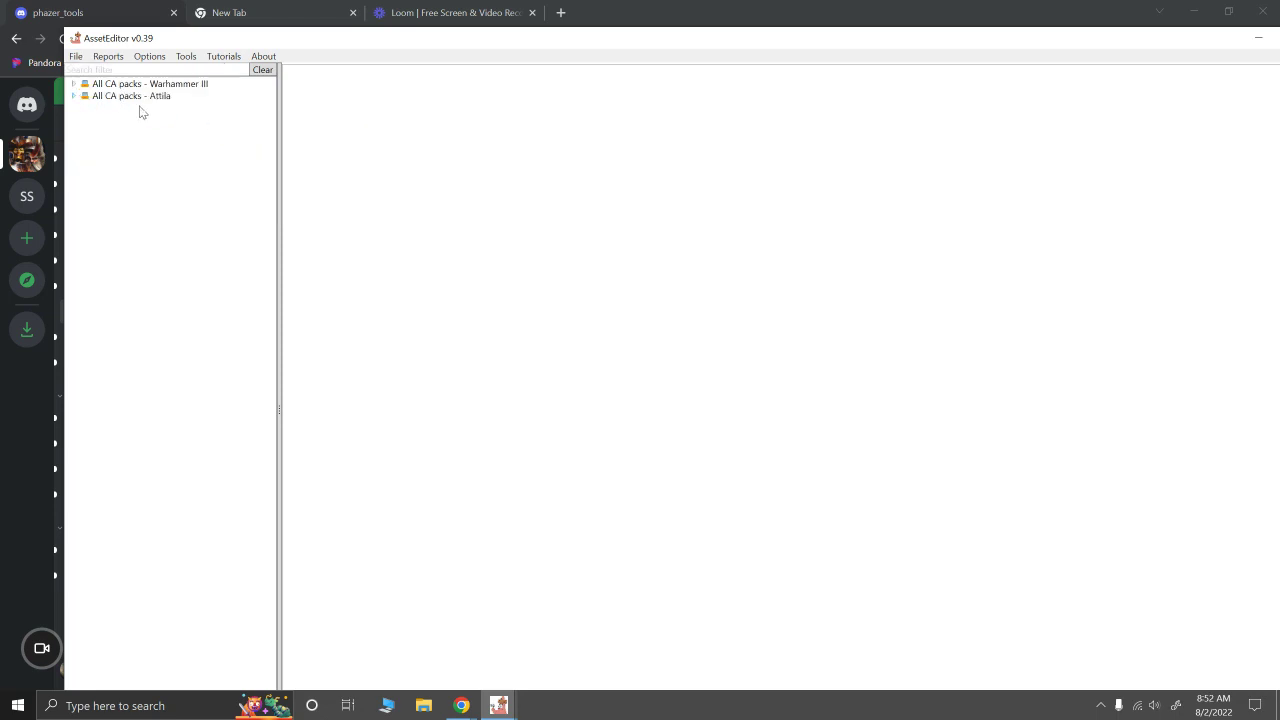
Step: Filter for karl_fra and open emp_karl_franz's rigid model from variantmeshes/wh_variantmodels/hu1/emp
click(95, 73)
text(karl_)
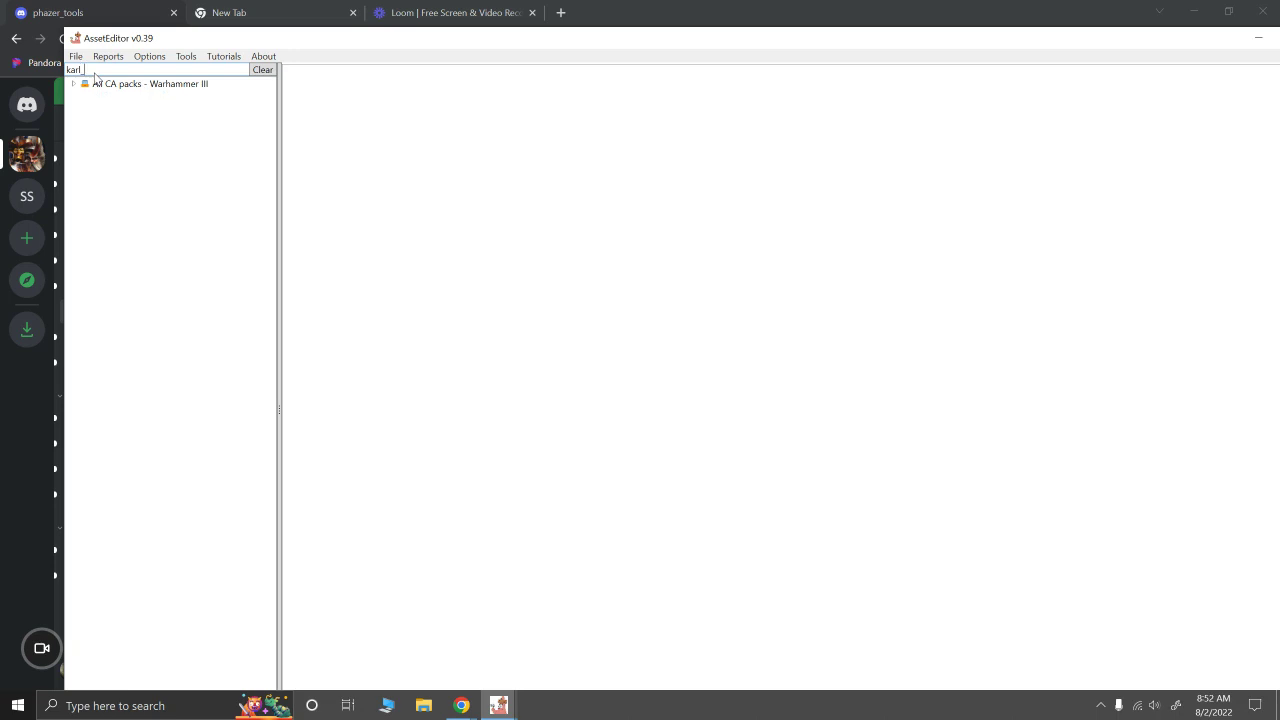
text(fra)
click(73, 84)
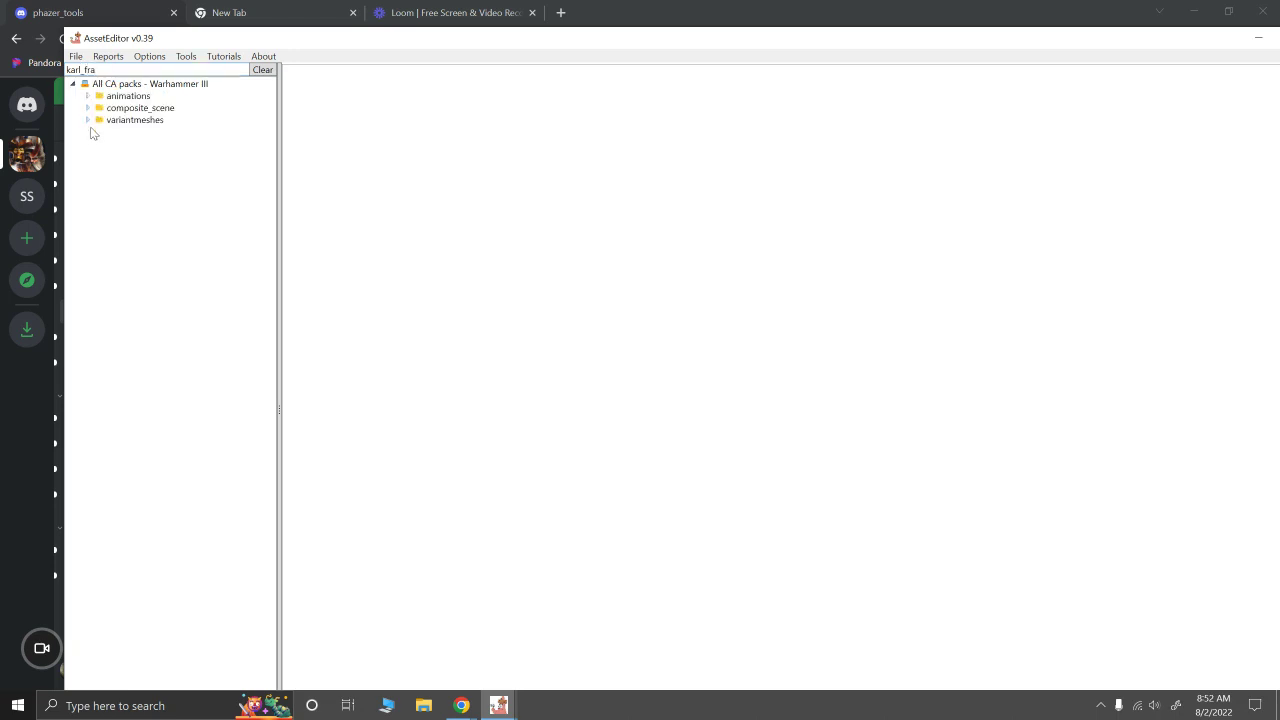
click(87, 119)
click(101, 131)
click(115, 143)
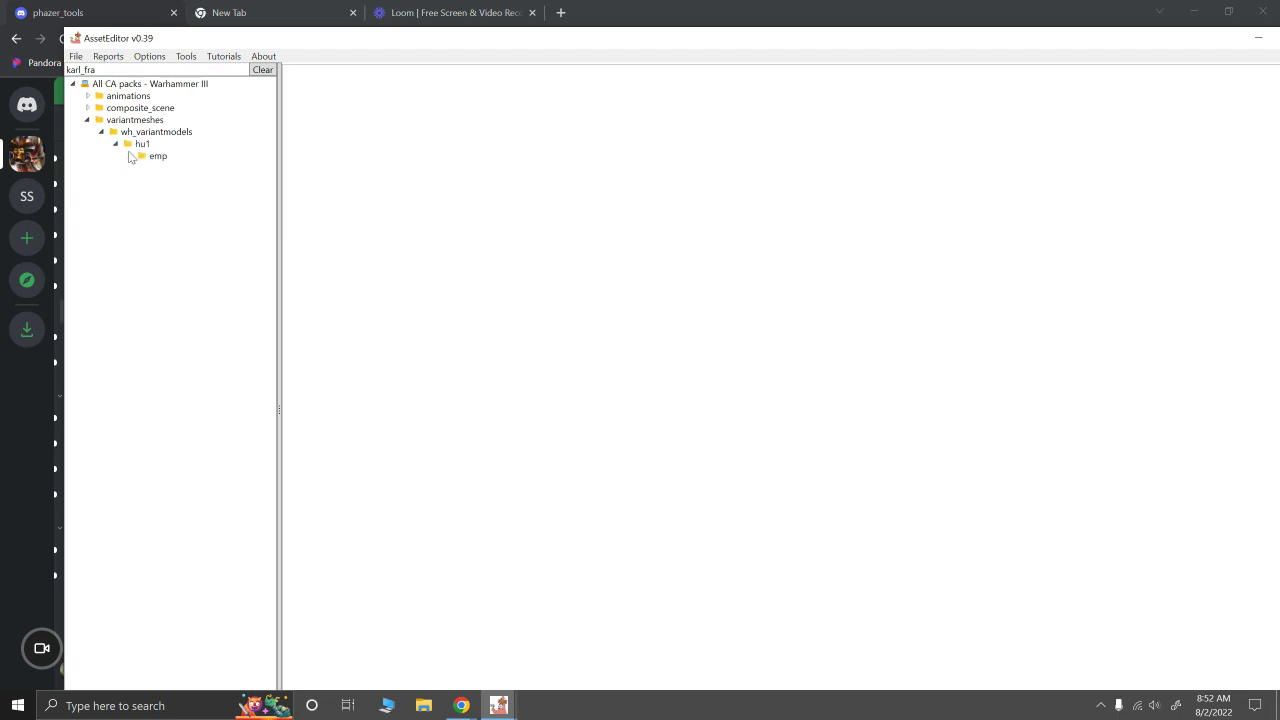
click(129, 155)
click(143, 167)
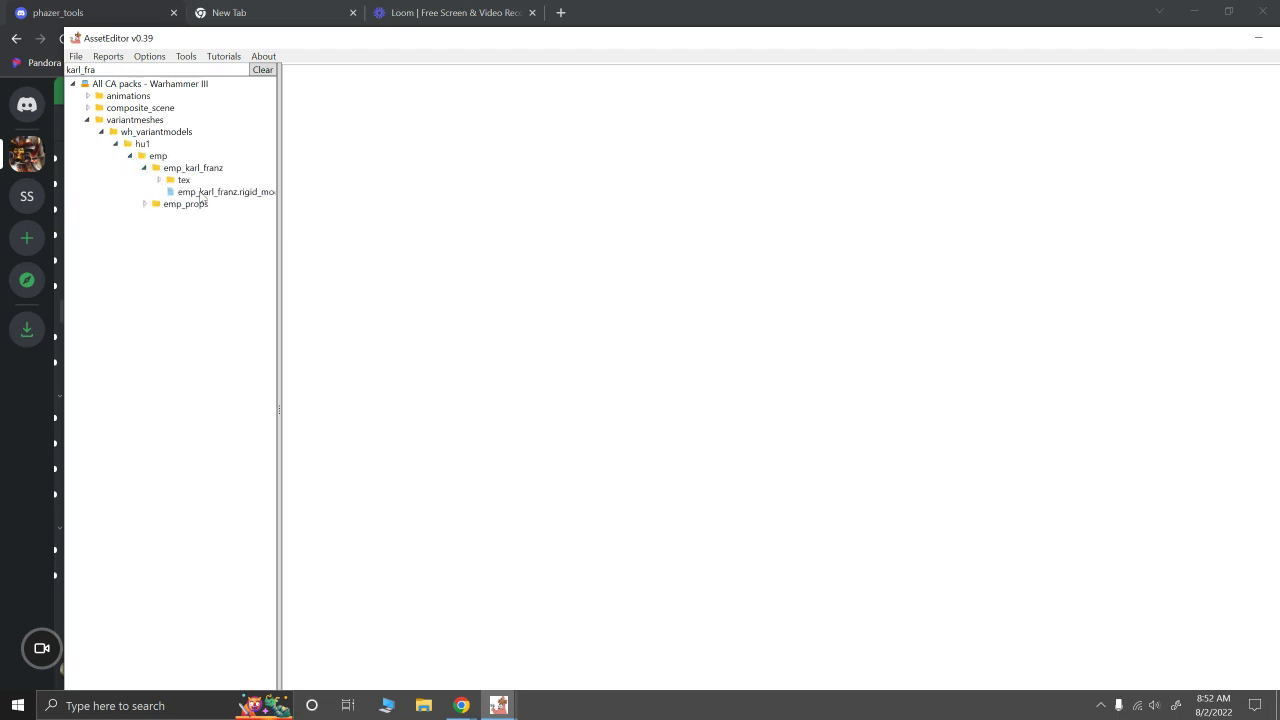
click(202, 192)
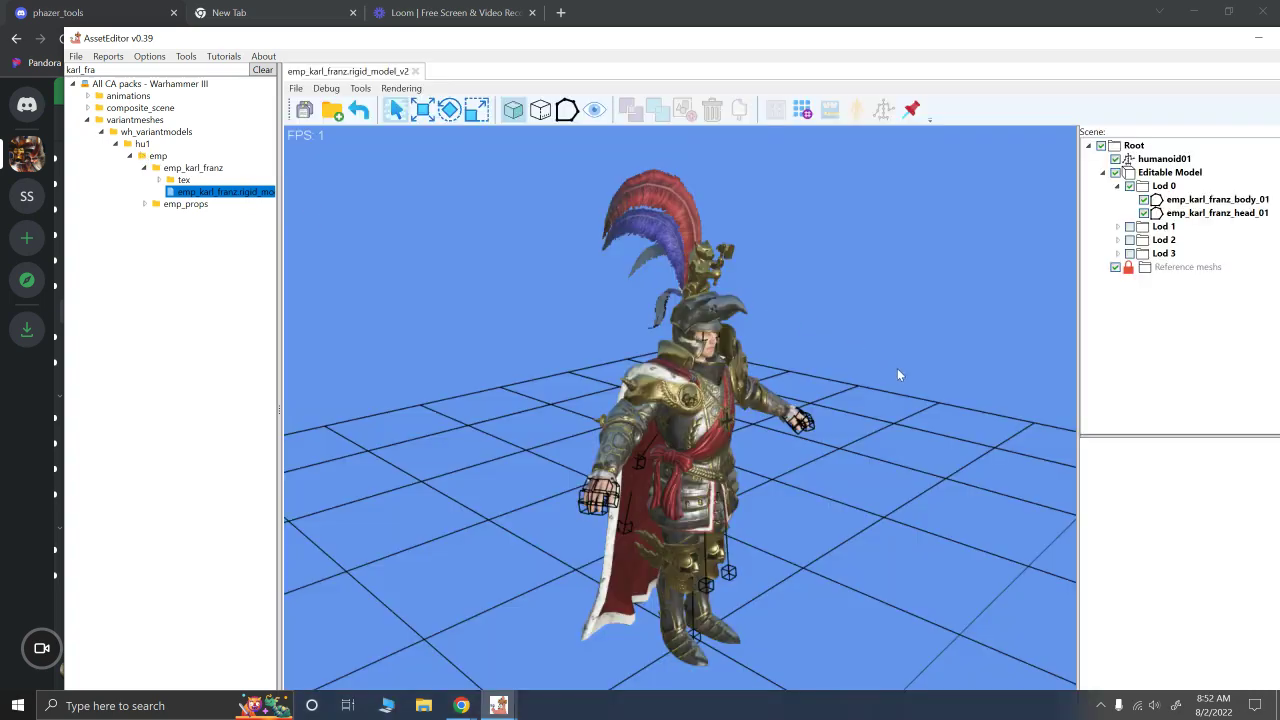
Step: Turn the model to a front view, collapse variantmeshes and clear the karl_fra filter
alt+drag(897, 375, 990, 310)
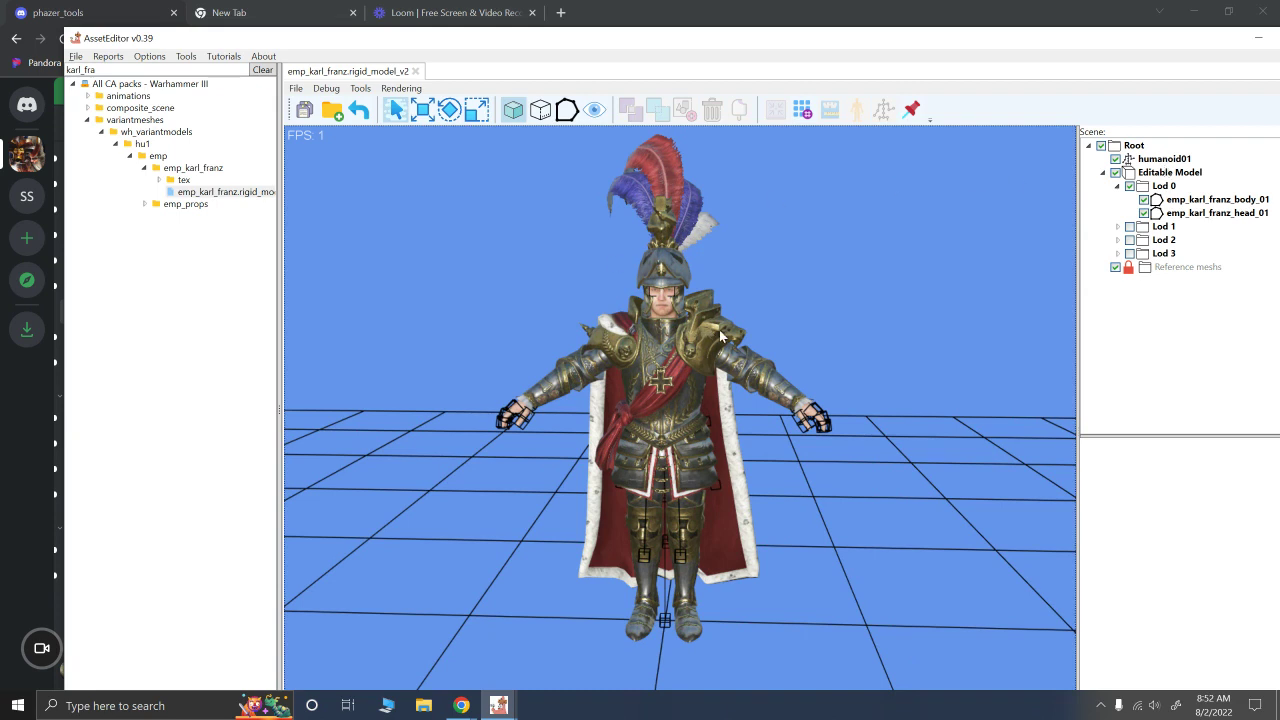
click(85, 121)
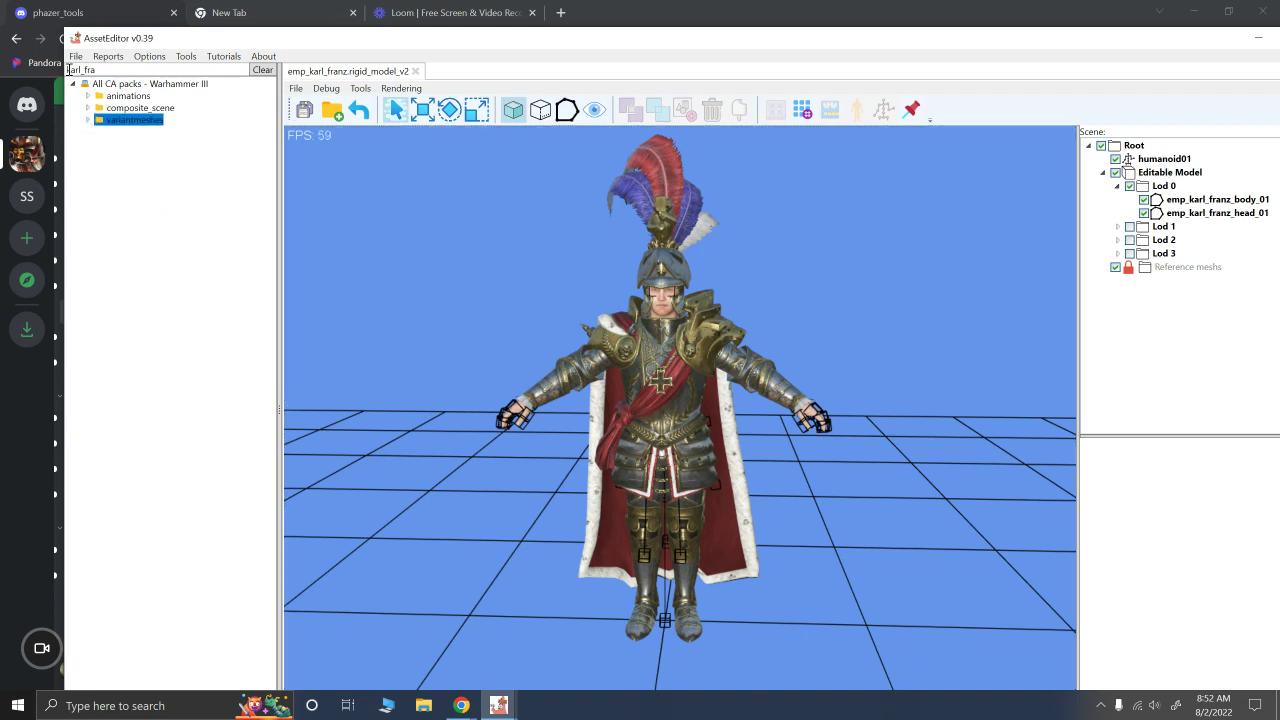
click(106, 70)
key(BackSpace)
key(BackSpace)
key(BackSpace)
key(BackSpace)
key(BackSpace)
key(BackSpace)
key(BackSpace)
key(BackSpace)
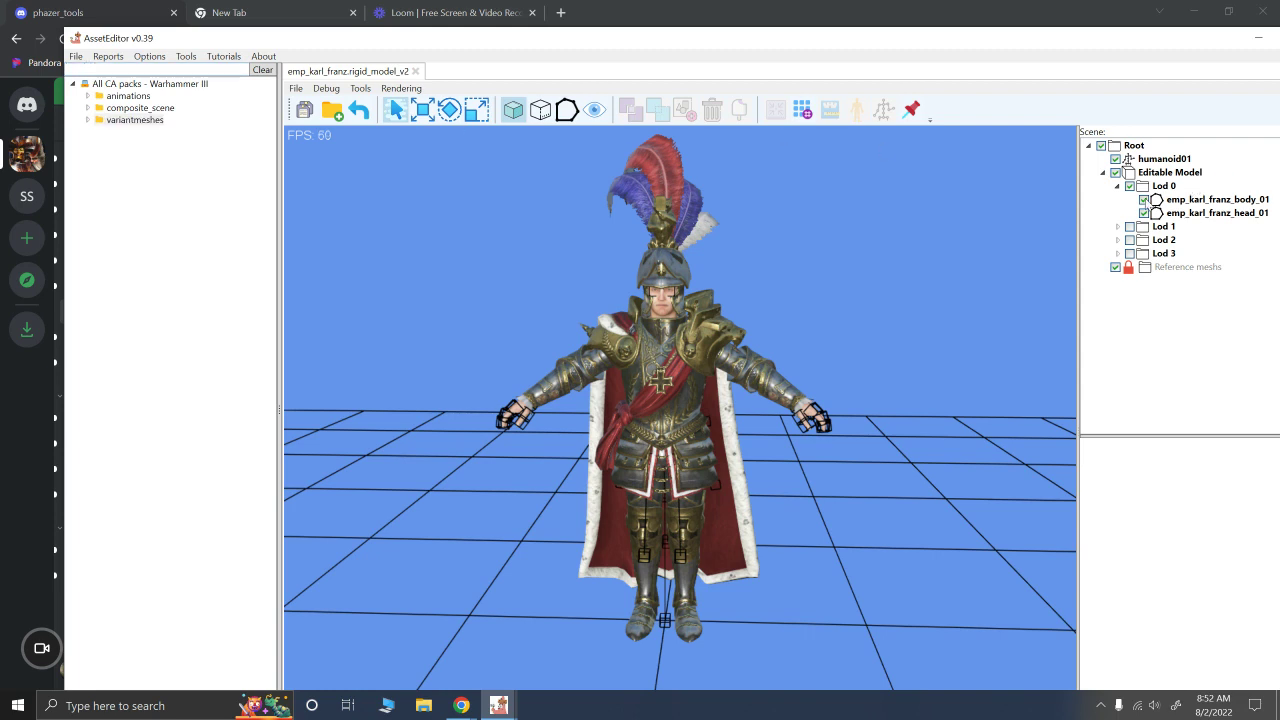
Step: Hide Karl Franz's body and head meshes and expand the Attila packs instead of Warhammer III
click(1144, 199)
click(1144, 213)
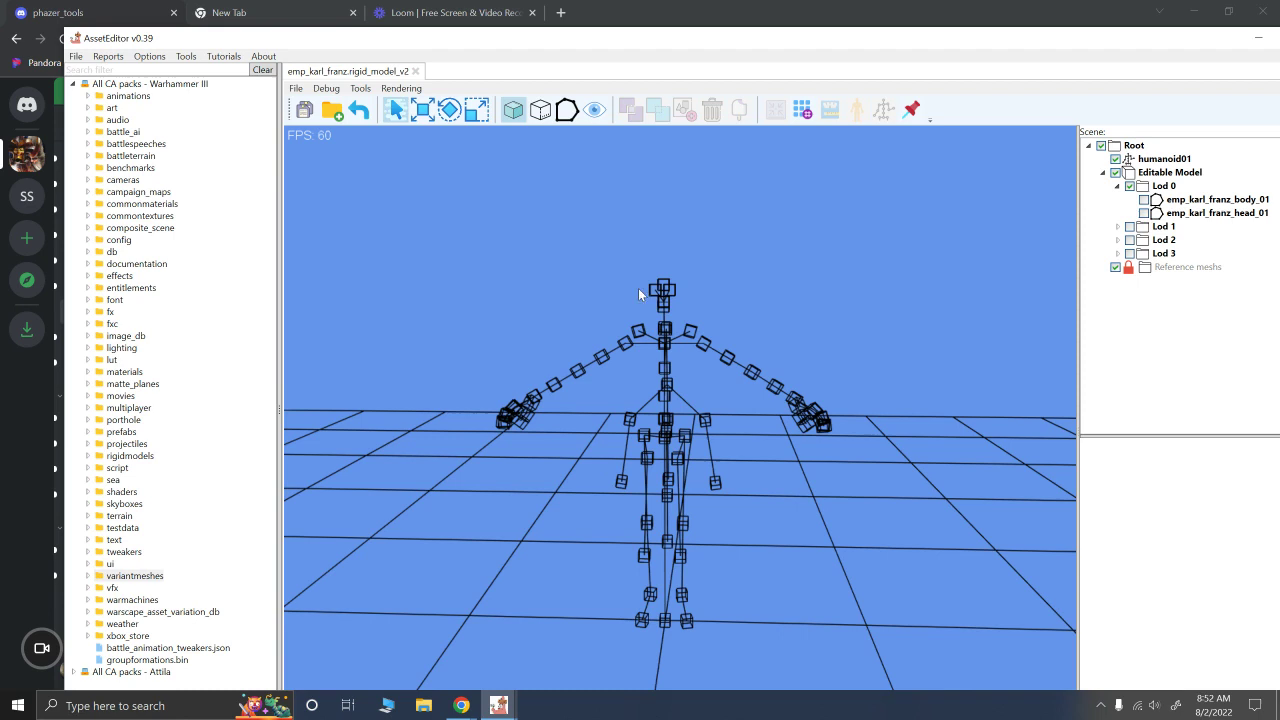
double_click(79, 85)
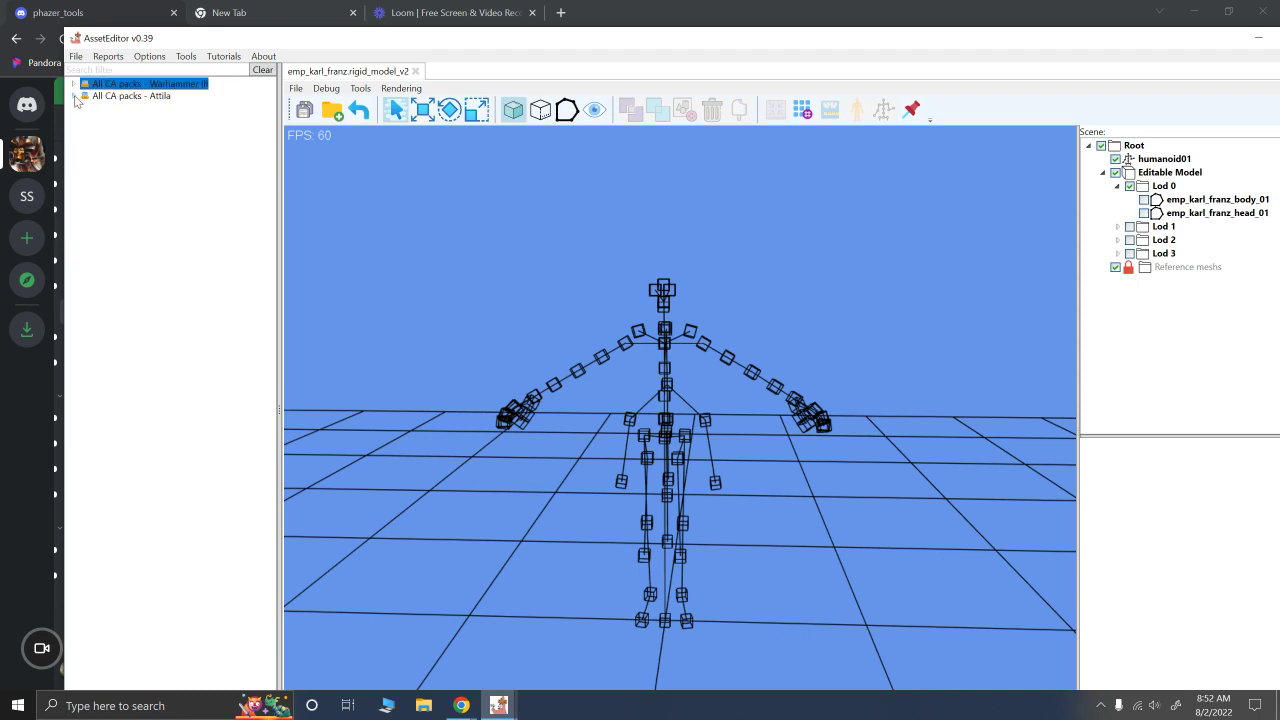
click(73, 95)
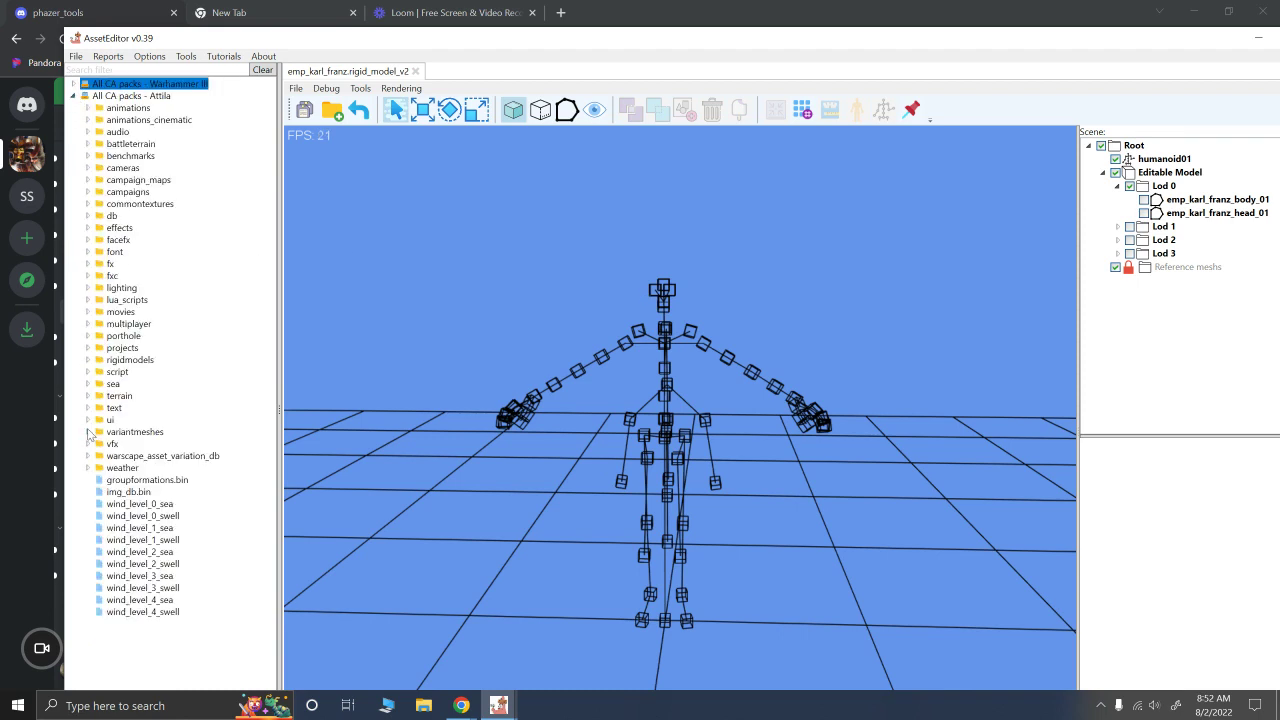
click(87, 360)
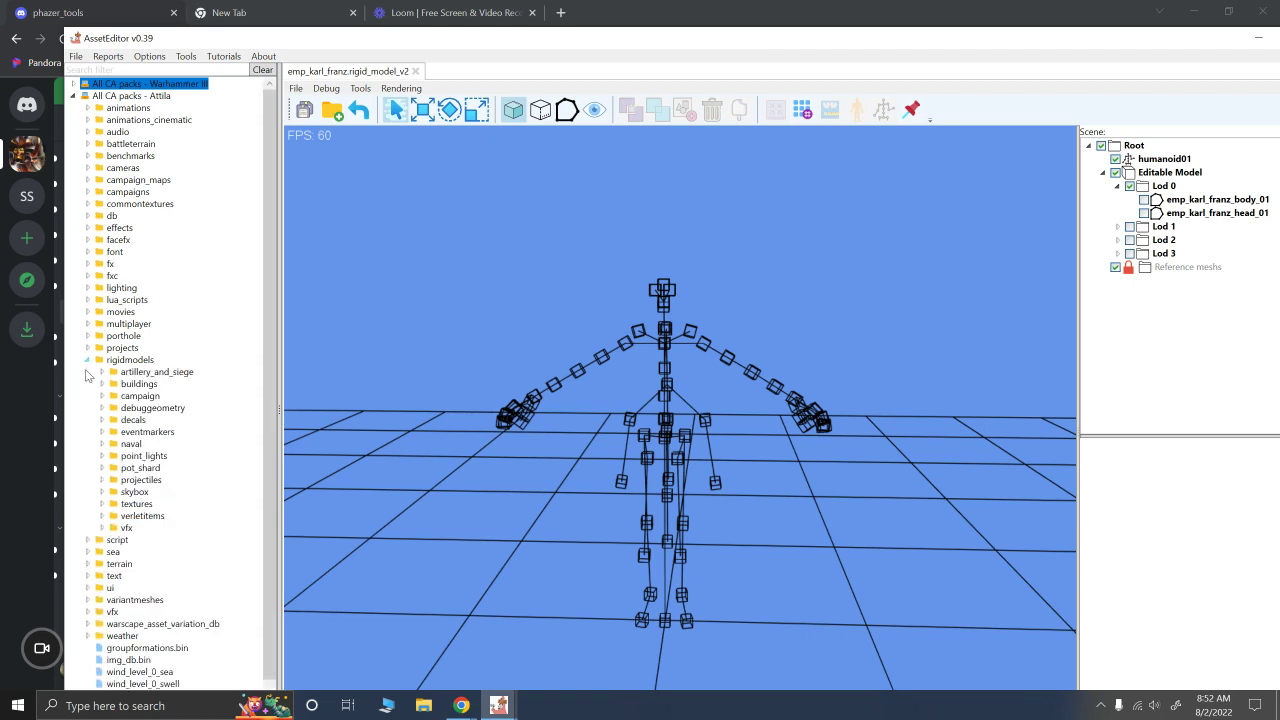
click(87, 360)
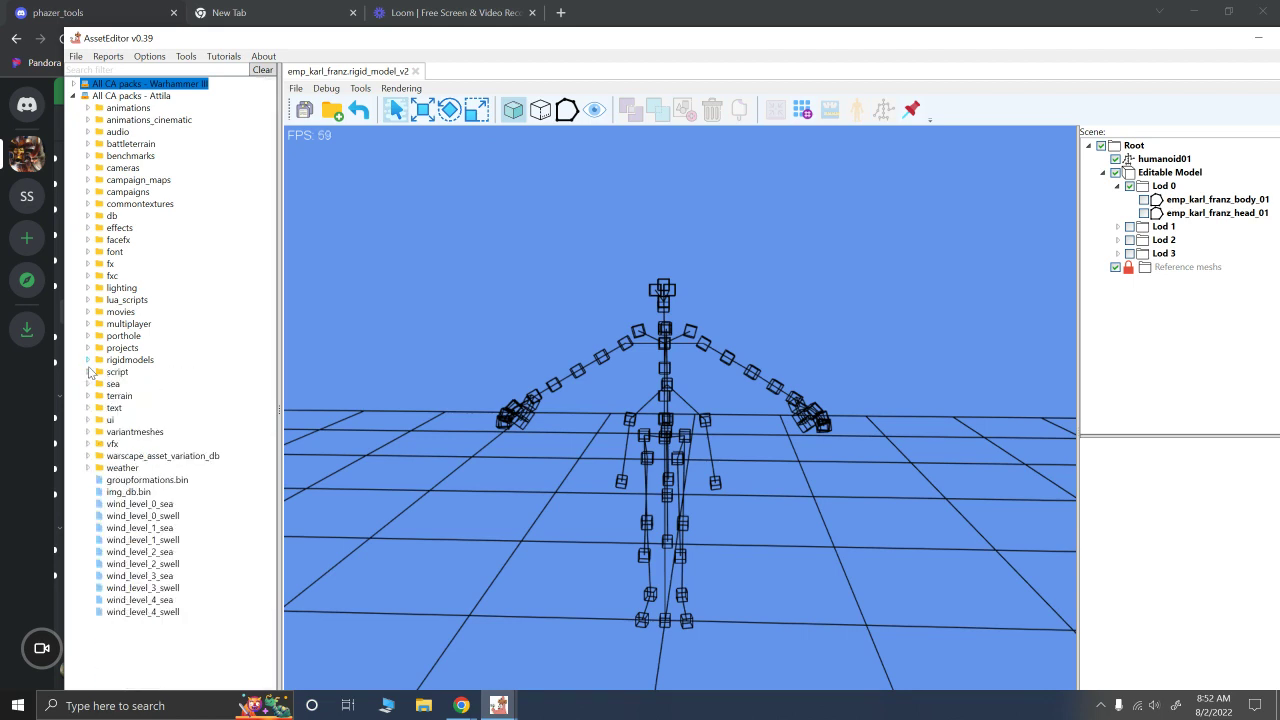
Step: Expand the Attila variantmeshes > _variantmodels > man folders
click(87, 432)
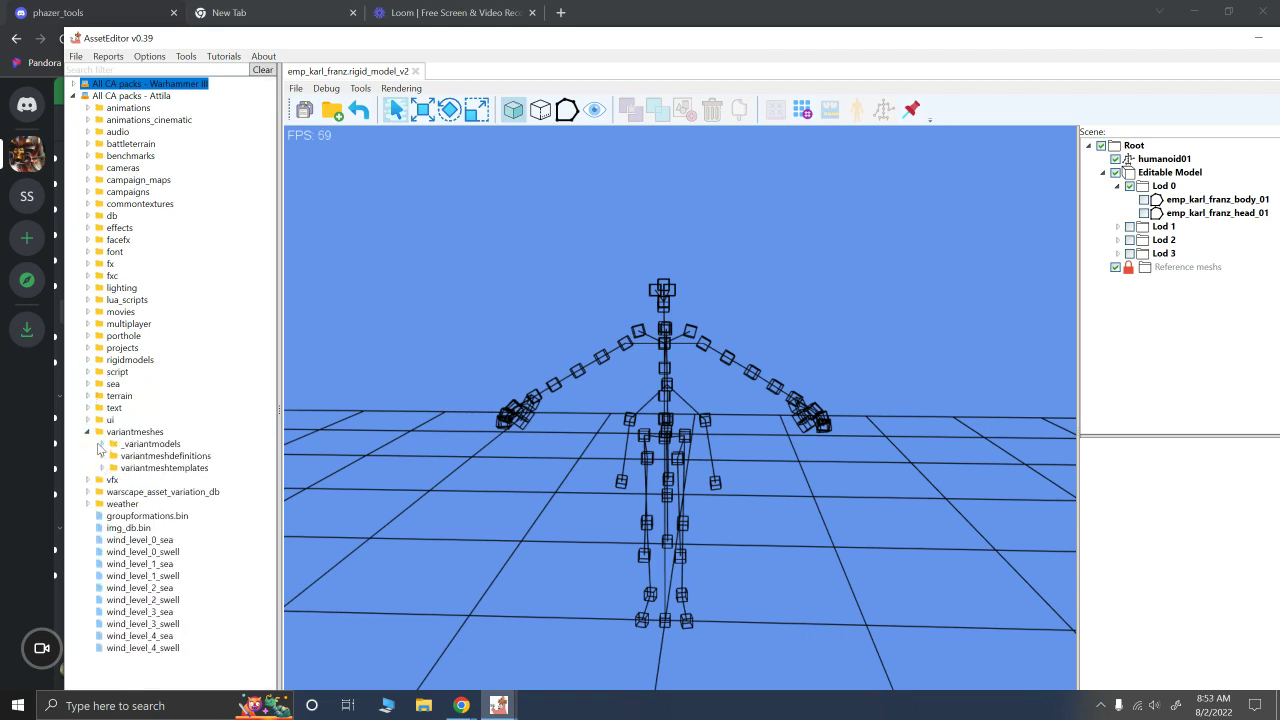
click(101, 444)
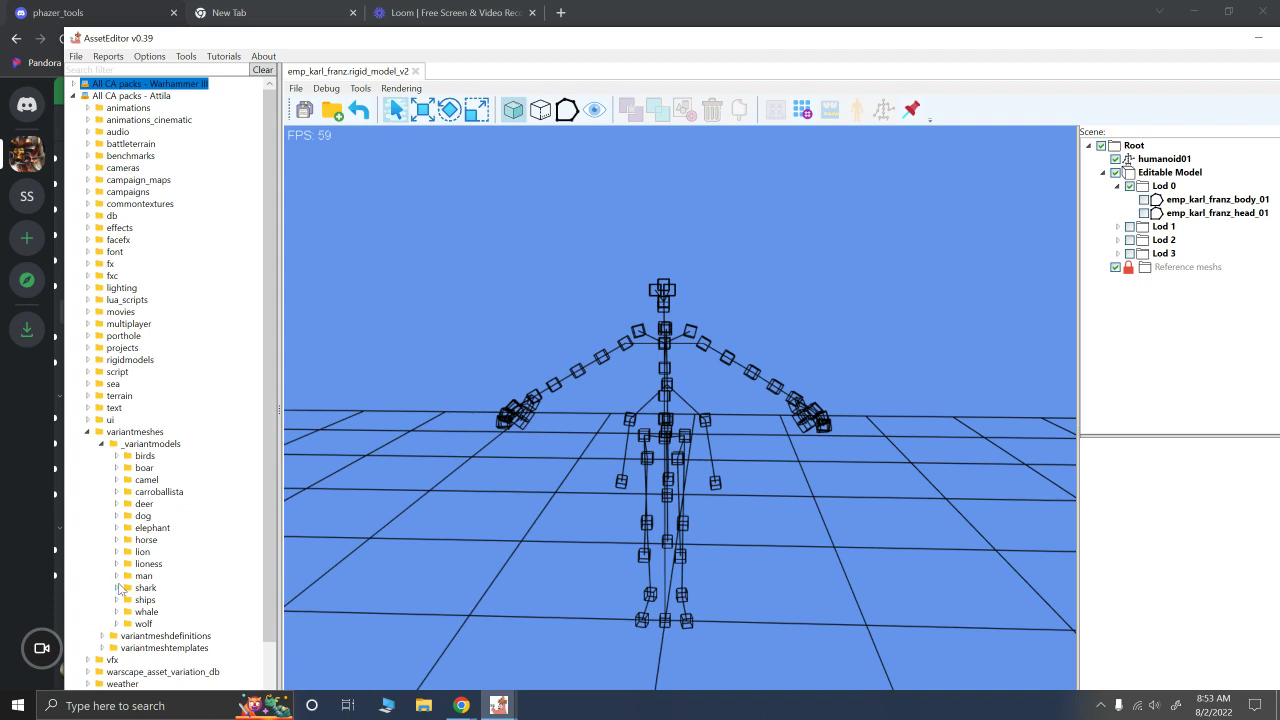
click(116, 576)
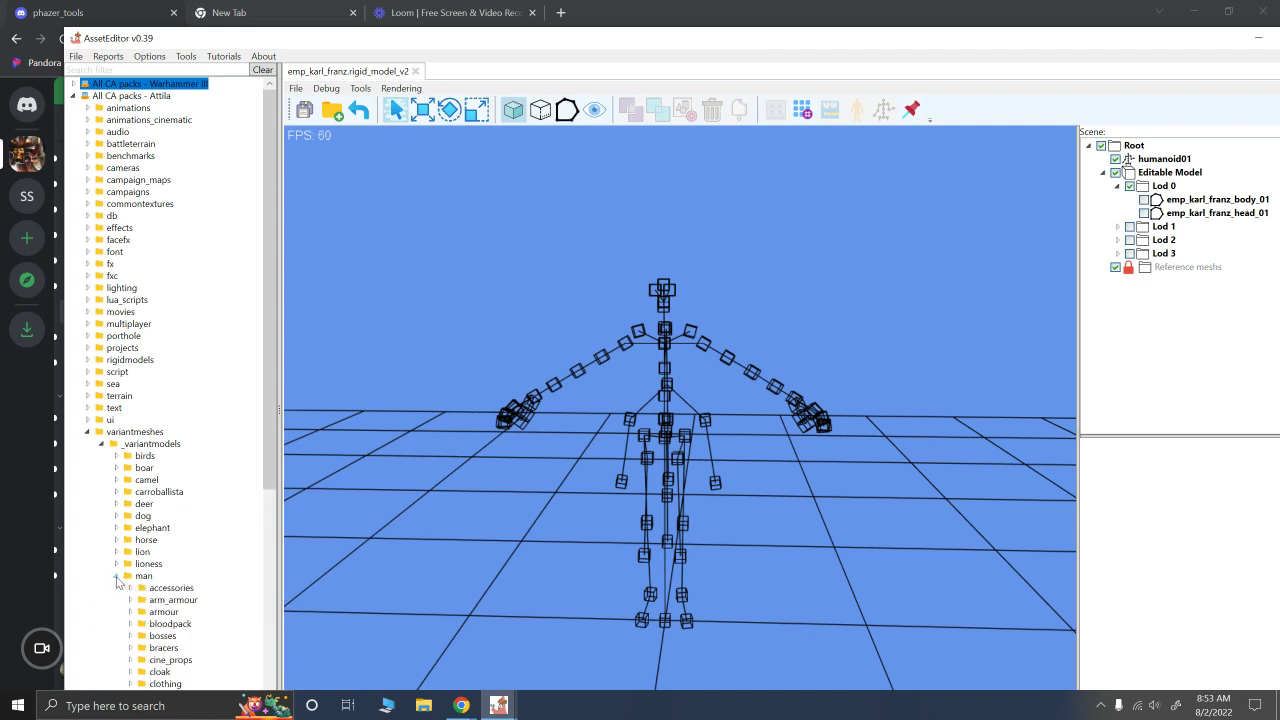
scroll(153, 578, down, 2)
scroll(178, 626, down, 2)
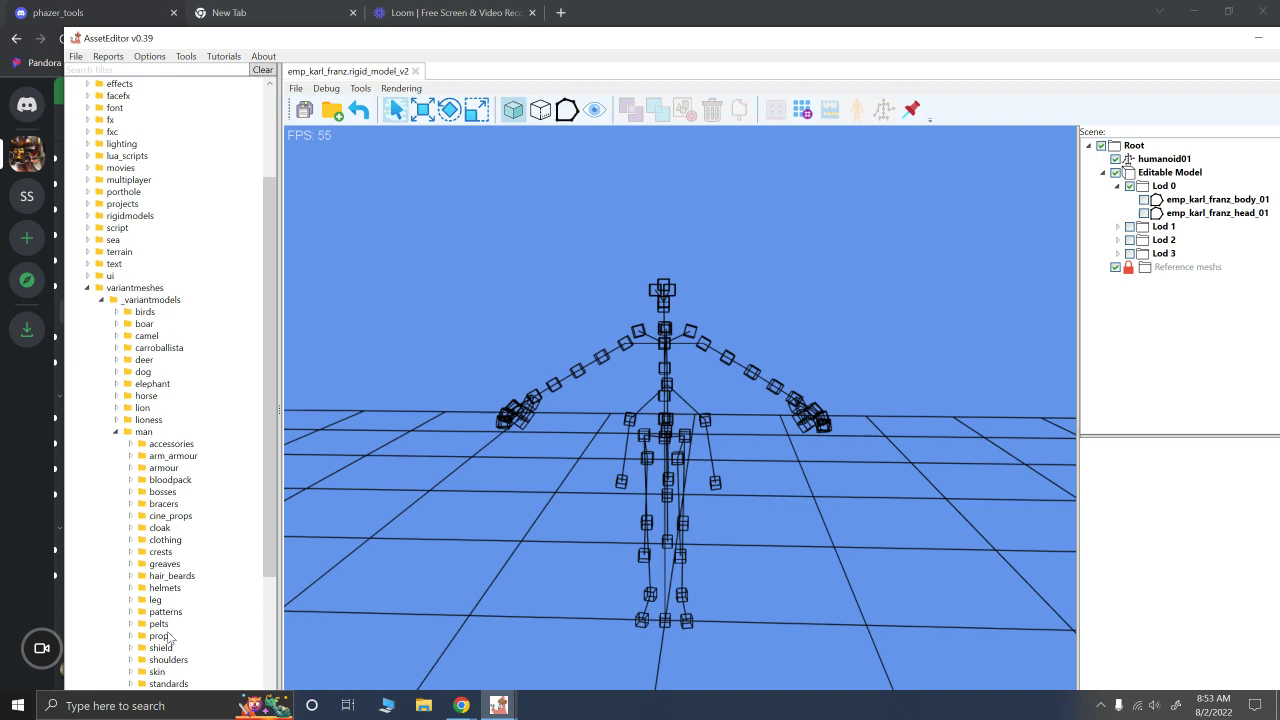
scroll(170, 630, down, 2)
Step: Open the man/skin folder, scroll to its skin files and widen the tree panel
click(131, 600)
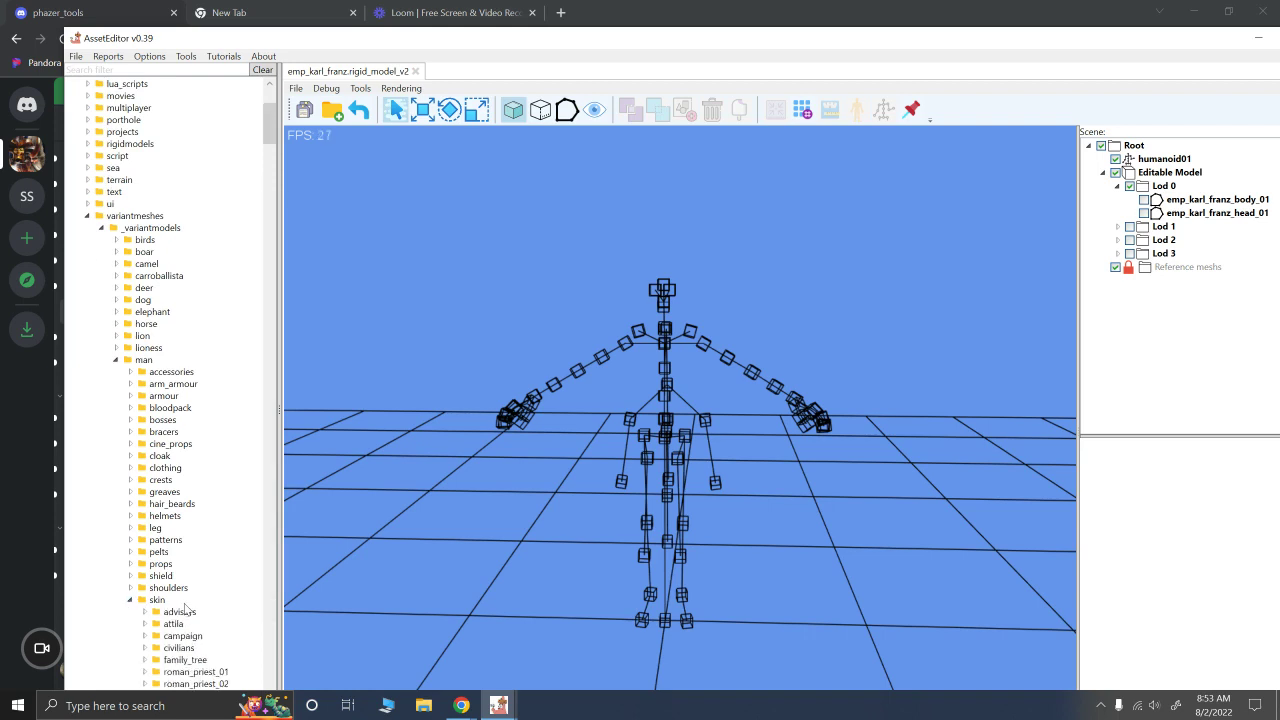
scroll(214, 606, down, 2)
scroll(240, 586, down, 1)
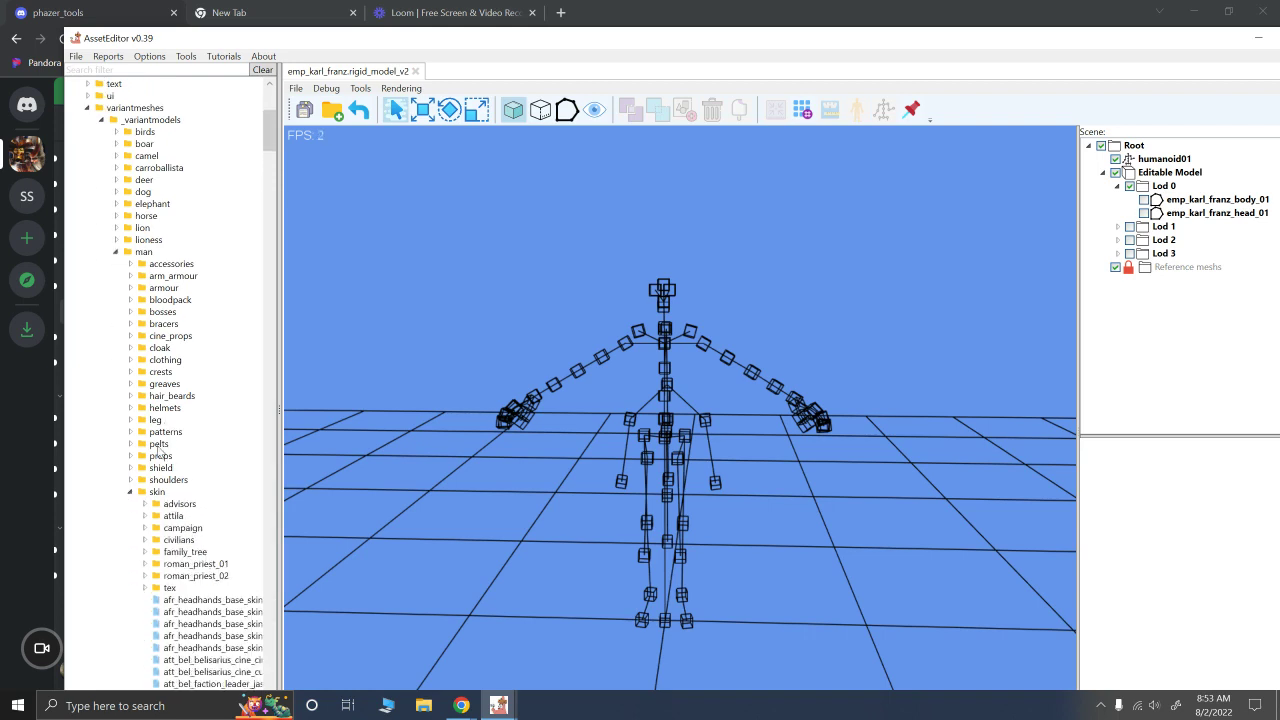
scroll(190, 520, down, 1)
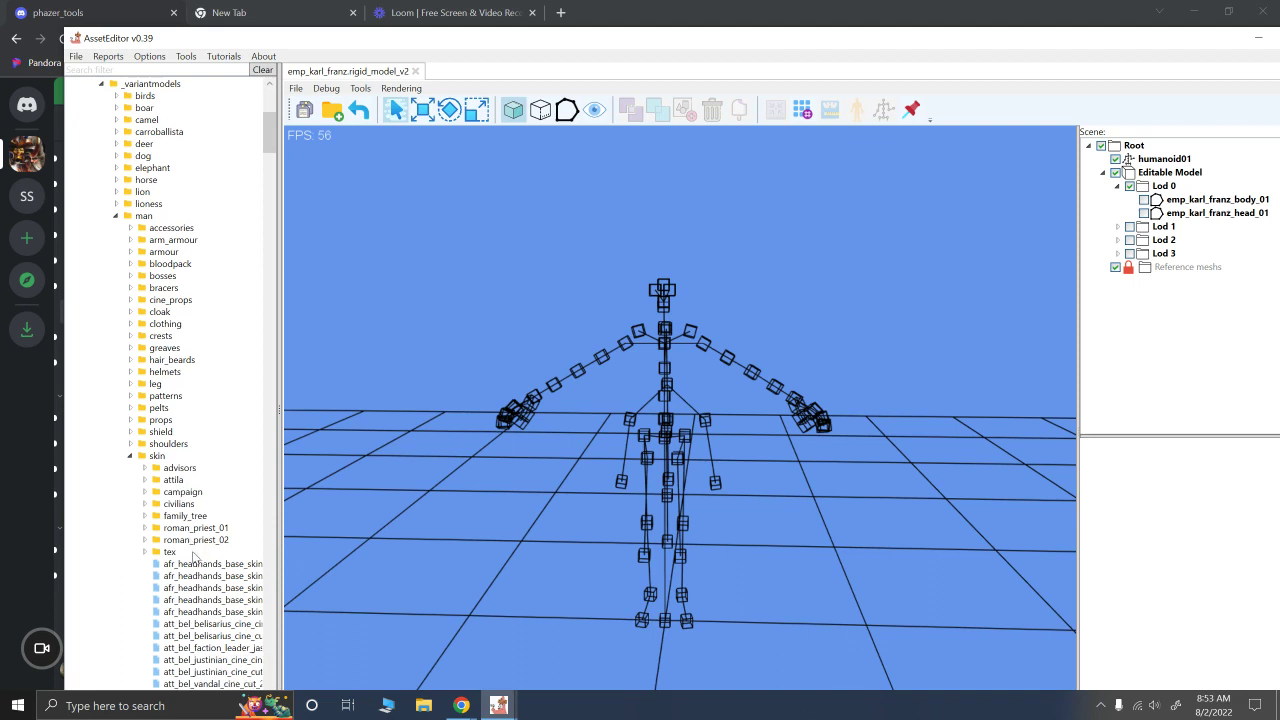
scroll(252, 552, down, 1)
drag(275, 546, 326, 546)
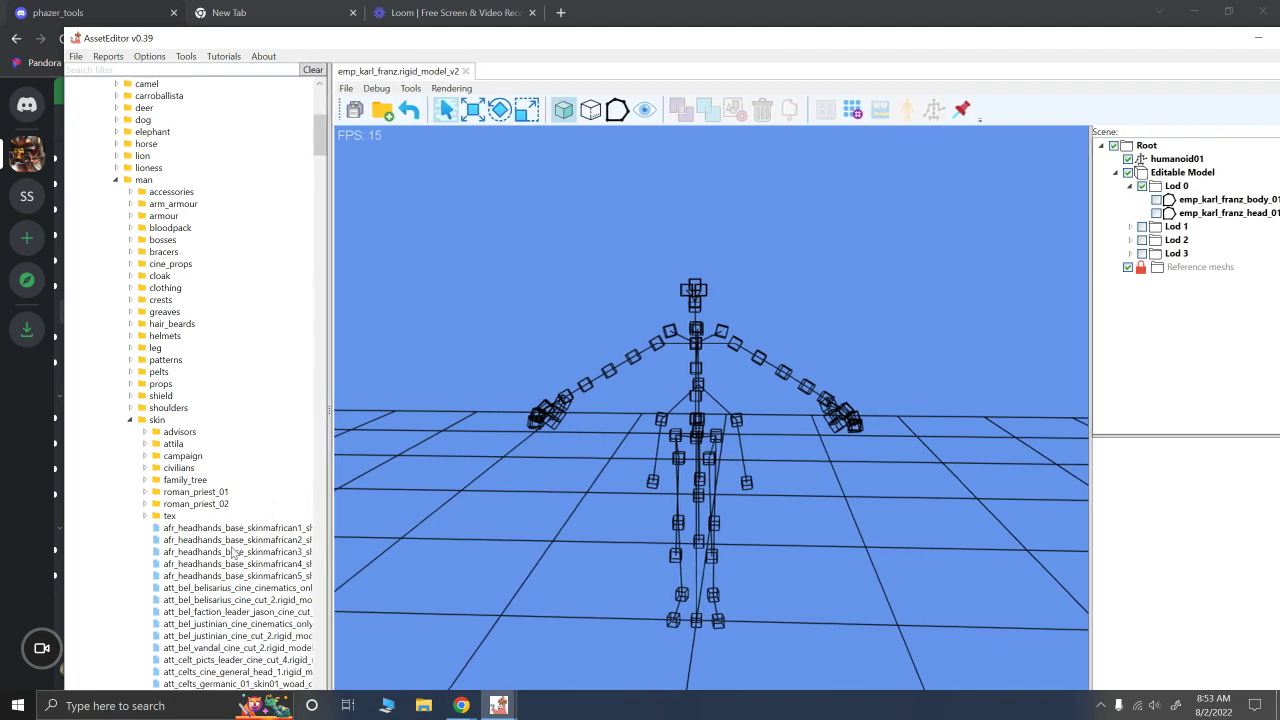
Step: Load afr_headhands_base_skinmafrican1 as a reference mesh and maximize the editor window
click(190, 529)
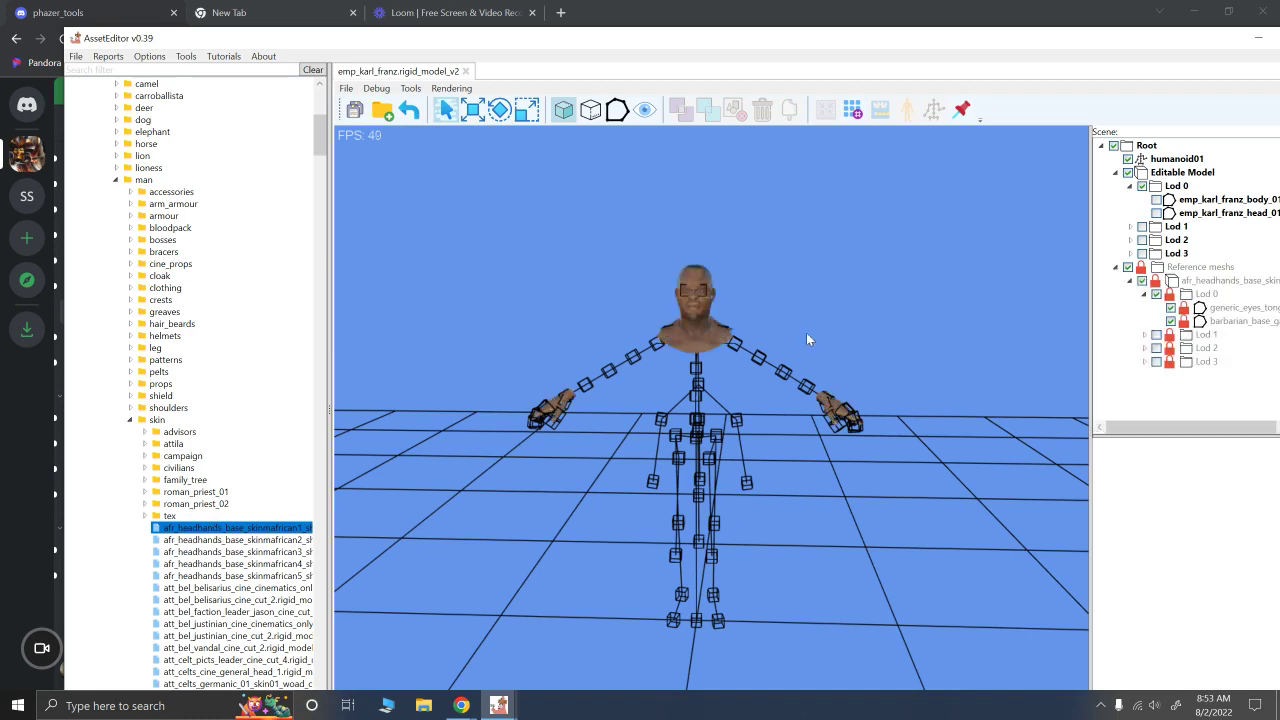
scroll(818, 319, up, 3)
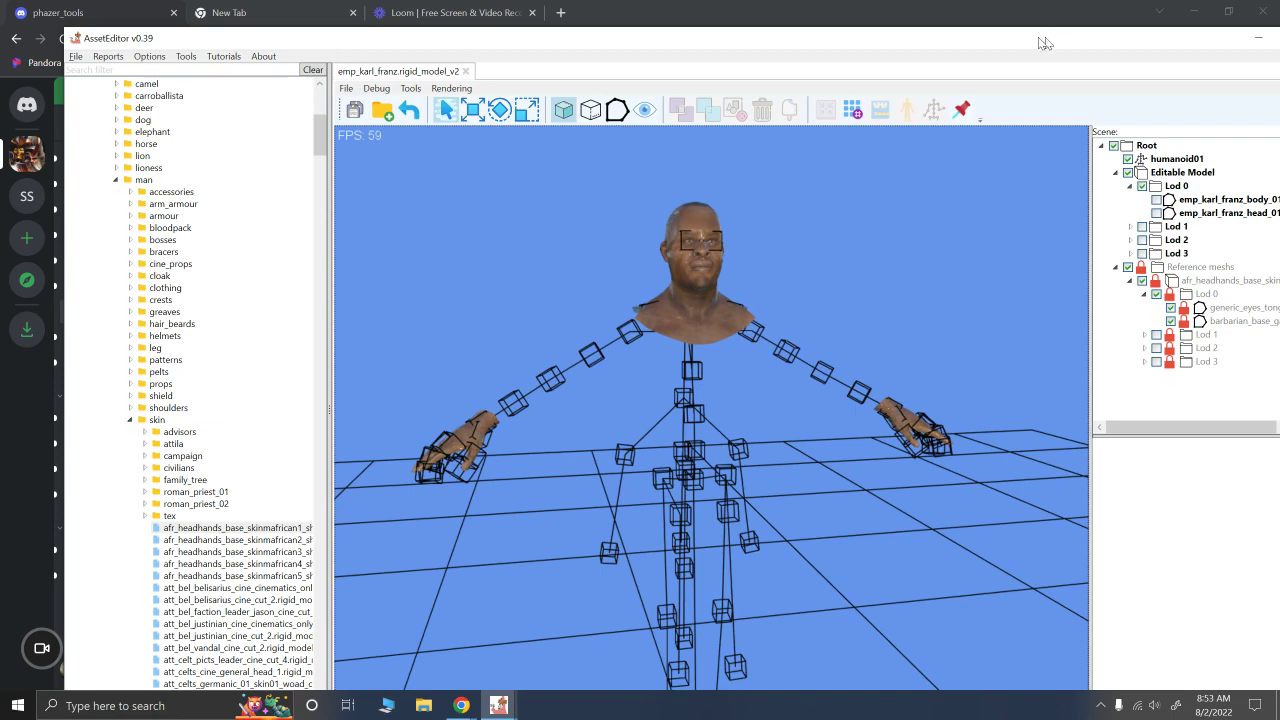
key(super+Up)
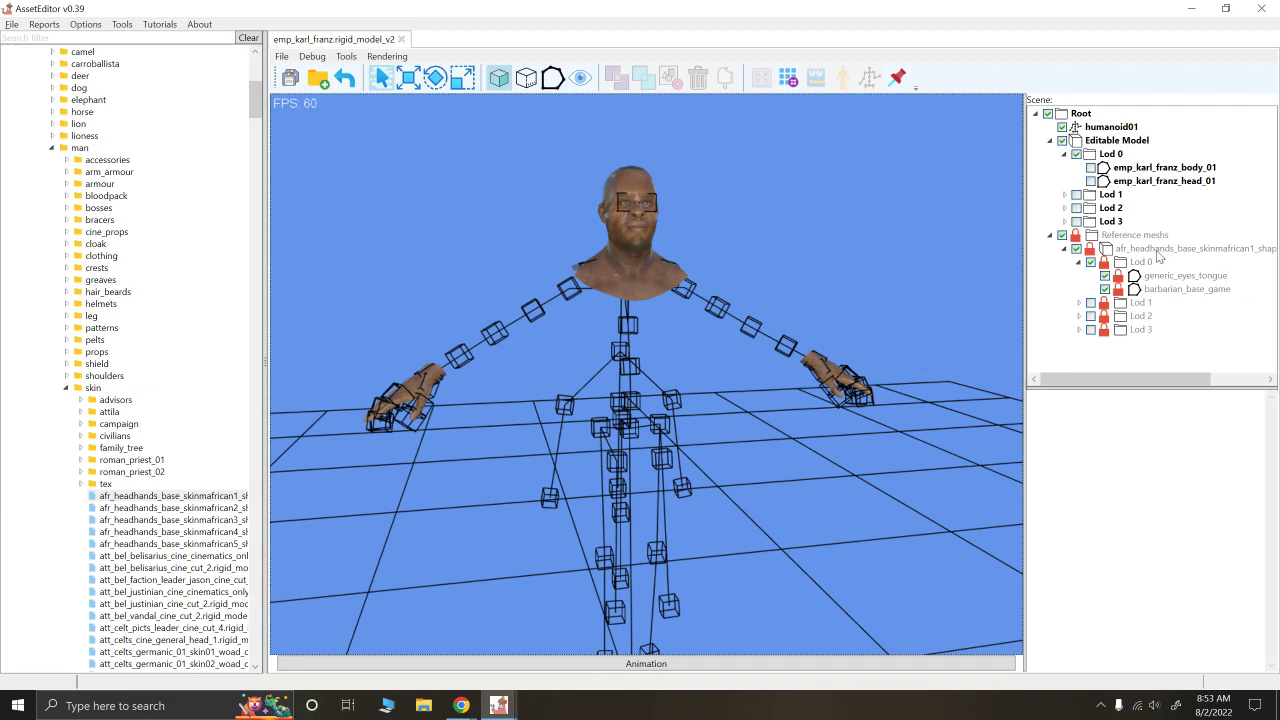
Step: Move the reference skin's meshes into the Editable Model's Lod 0 via the right-click menu
click(740, 662)
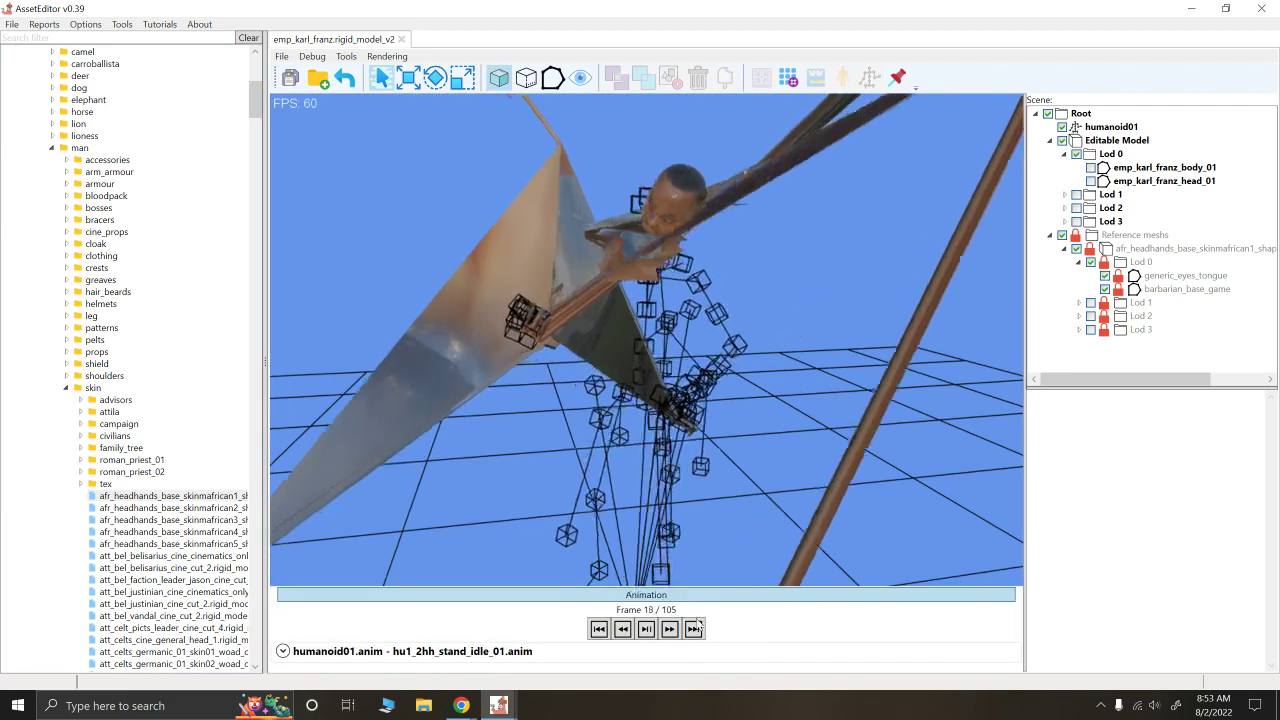
click(668, 596)
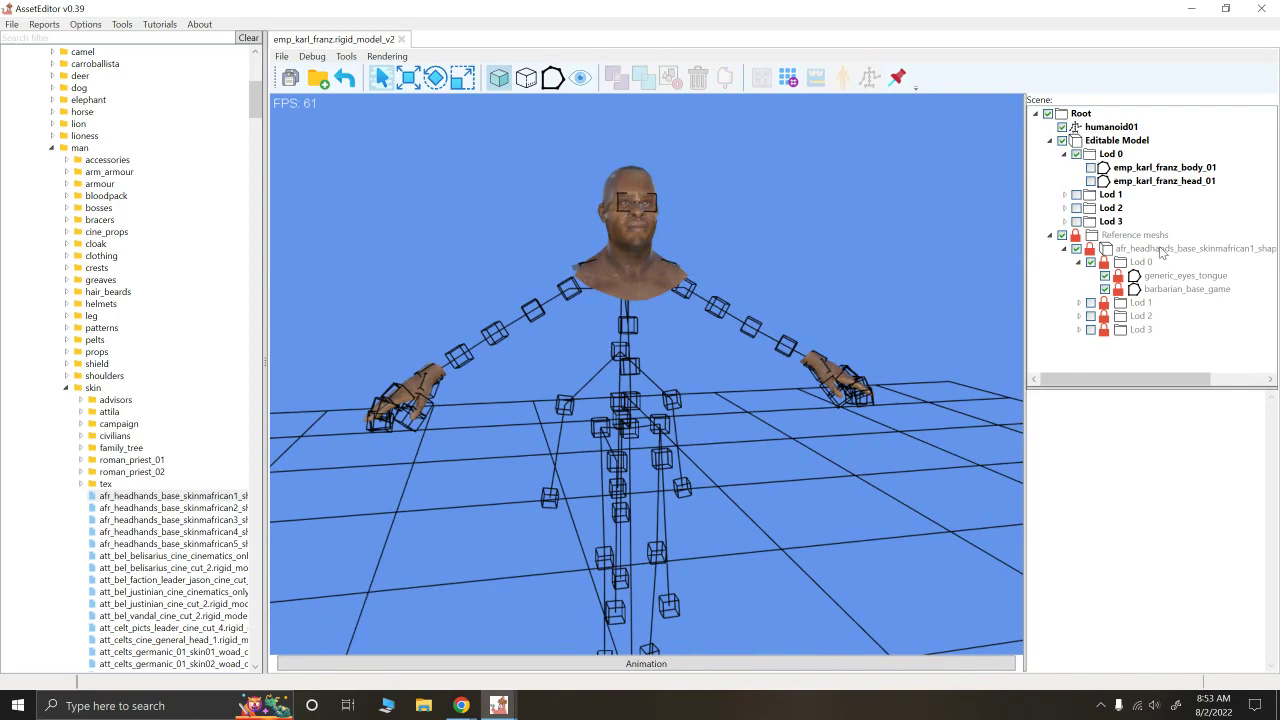
click(1158, 250)
right_click(1158, 250)
click(1078, 262)
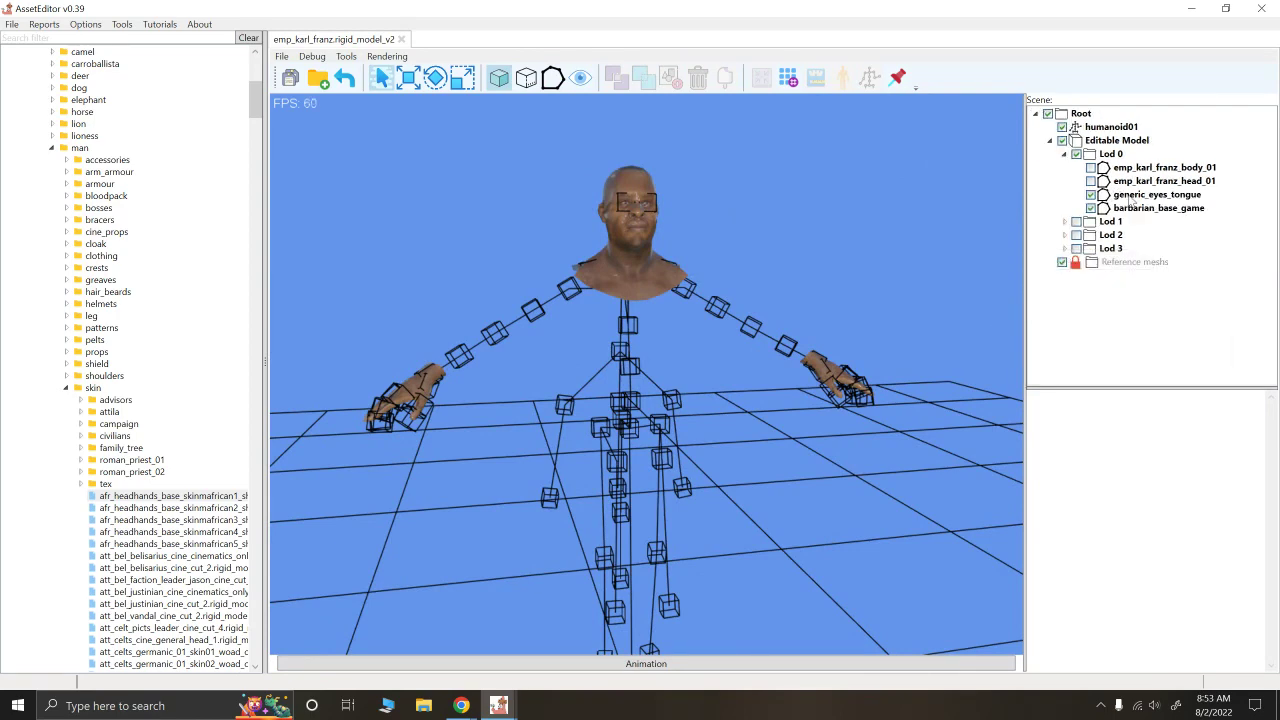
Step: Replay the animation with generic_eyes_tongue and barbarian_base_game selected in Lod 0
click(1150, 195)
click(1158, 208)
click(655, 663)
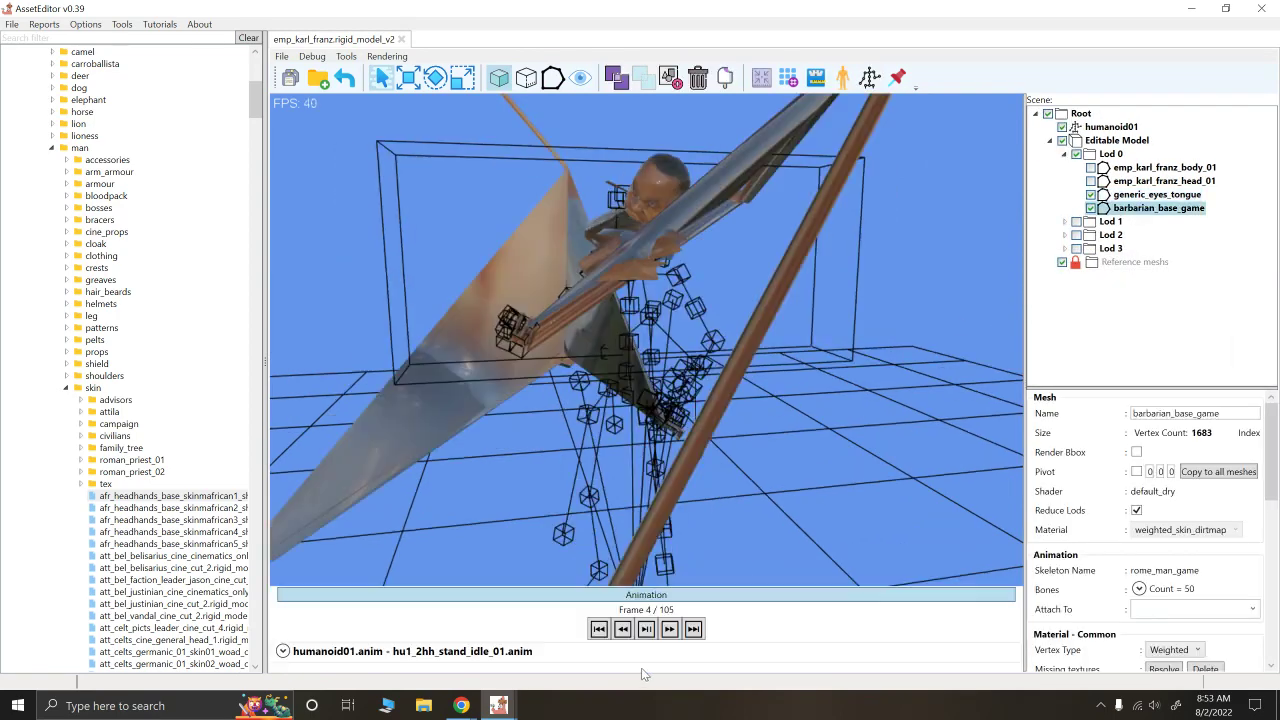
click(646, 595)
click(1157, 196)
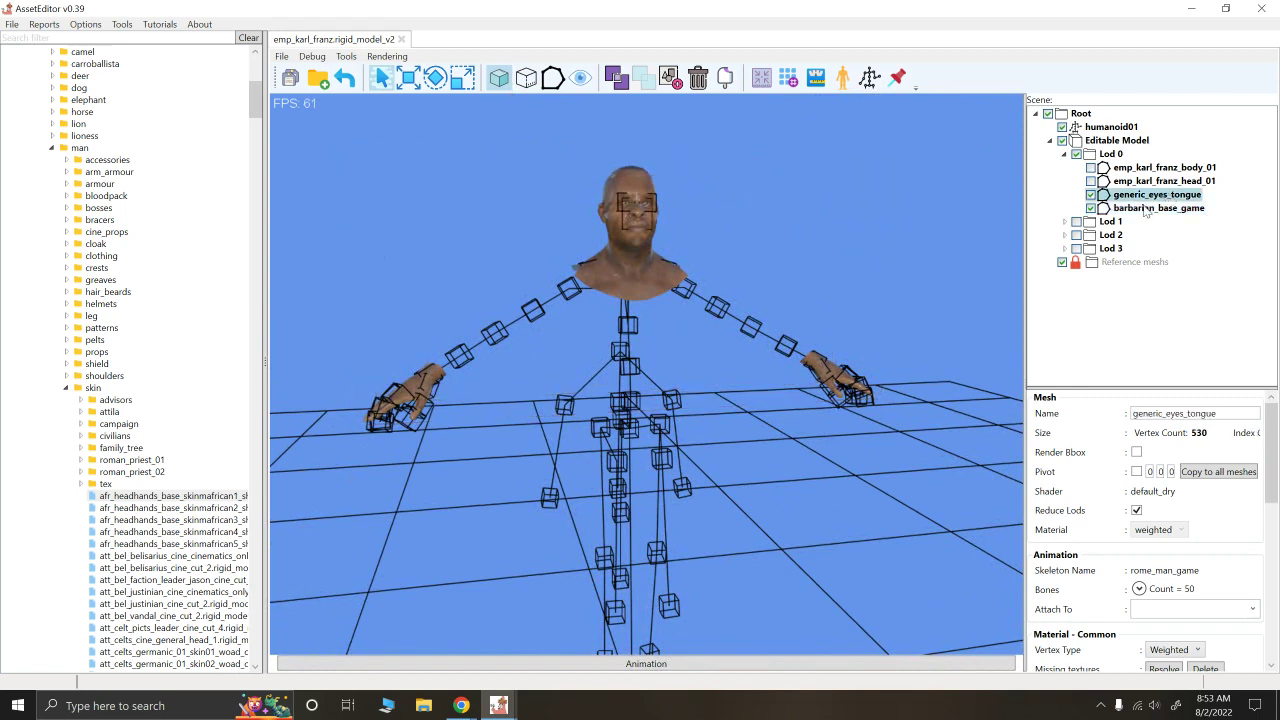
ctrl+click(1146, 209)
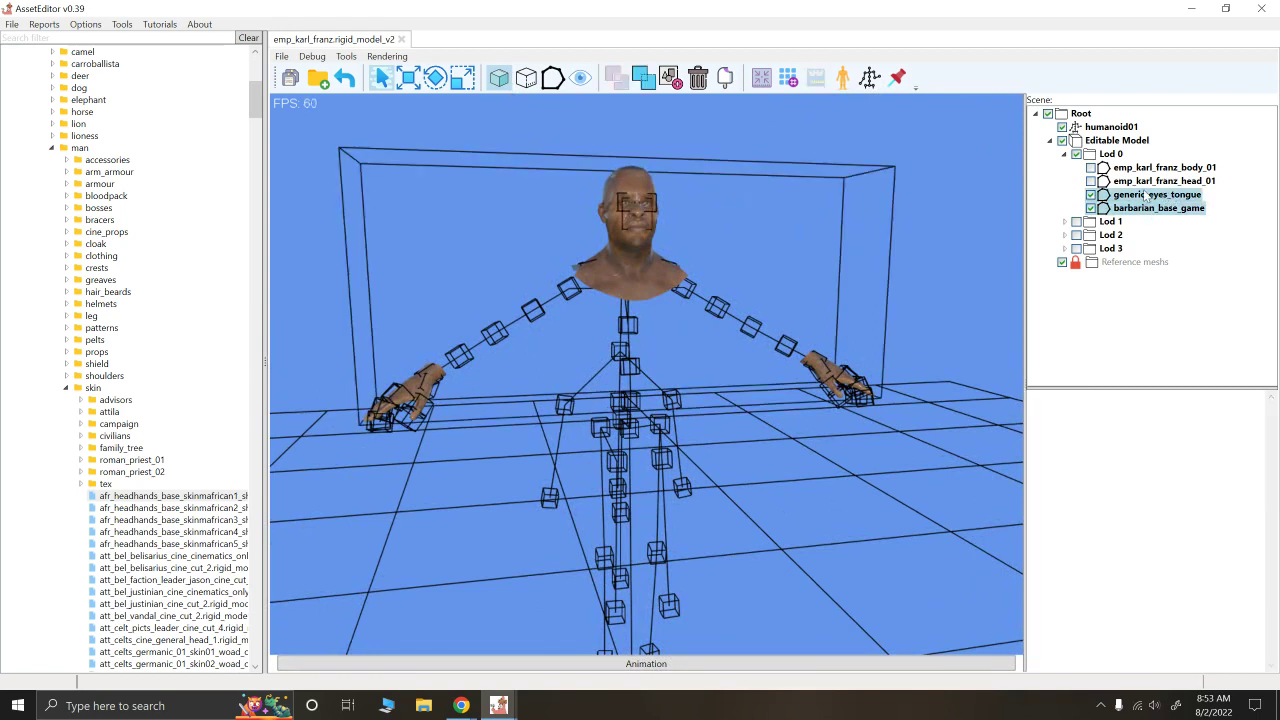
ctrl+click(1145, 209)
Step: Zoom onto the head and hide the barbarian_base_game mesh
ctrl+click(1139, 209)
scroll(698, 230, up, 8)
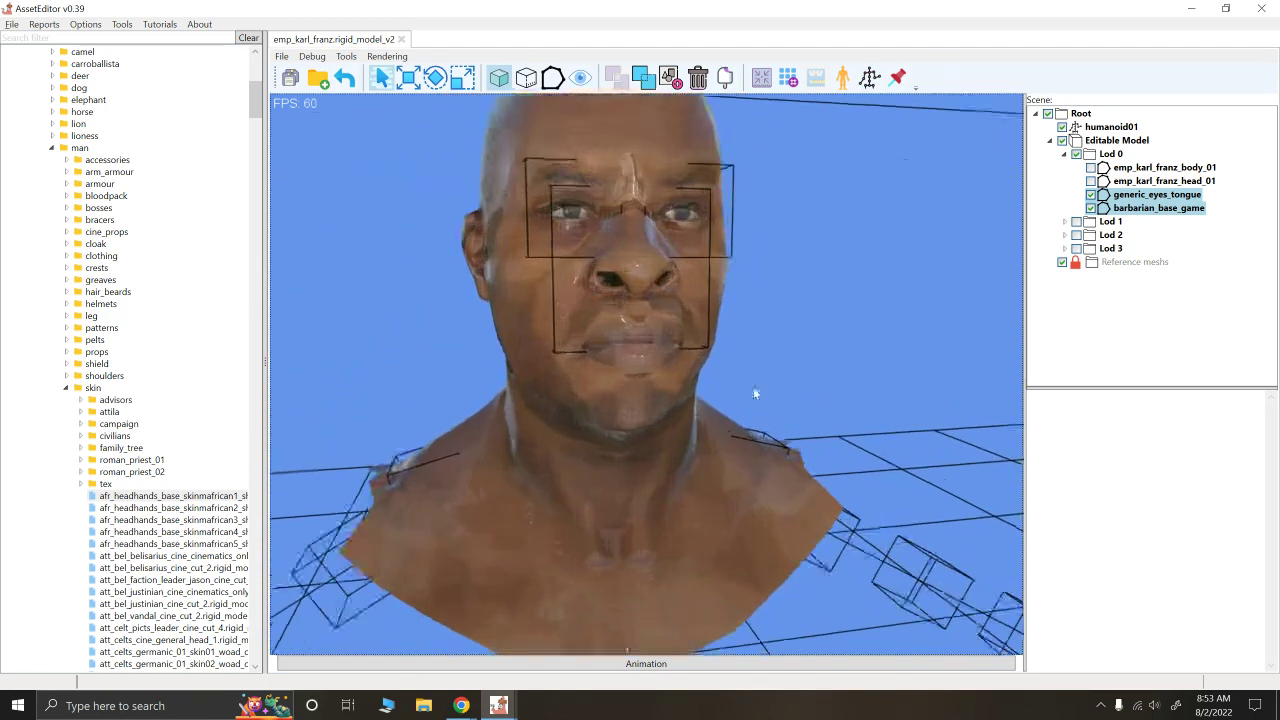
alt+drag(755, 393, 778, 371)
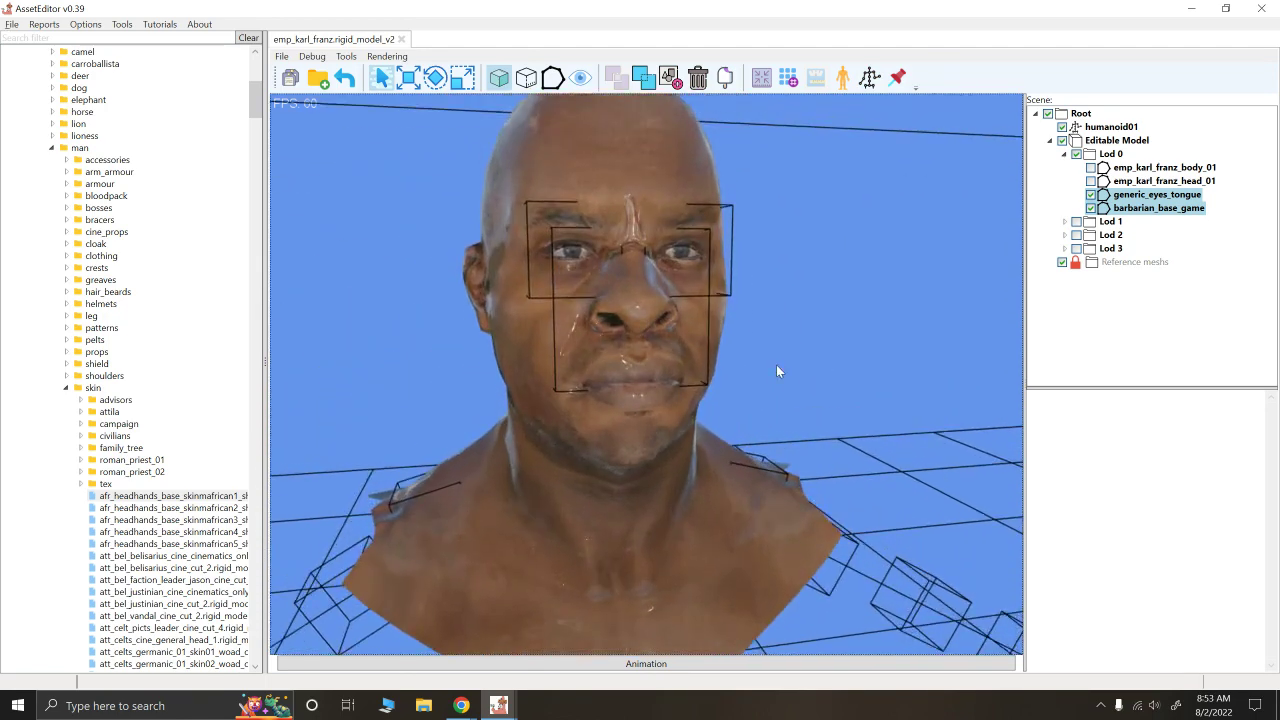
click(1091, 208)
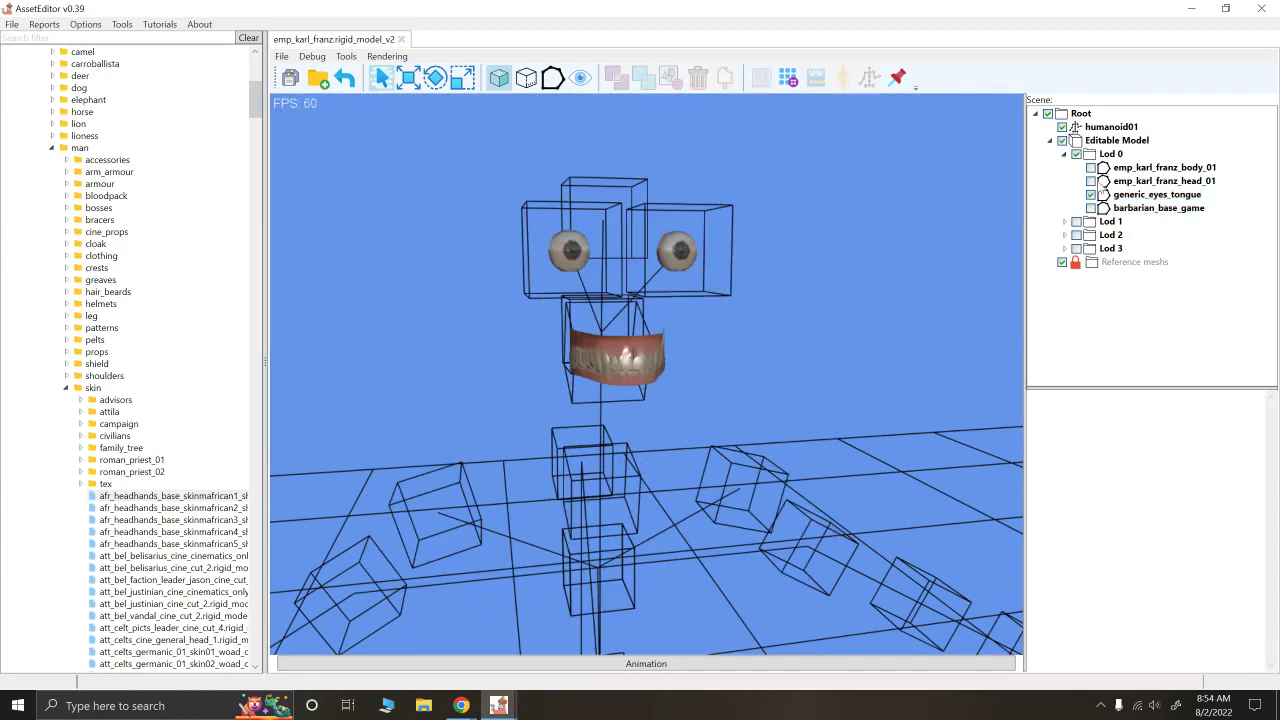
Step: Inspect emp_karl_franz_head_01's mesh properties, leave it hidden, and show barbarian_base_game again
click(1102, 181)
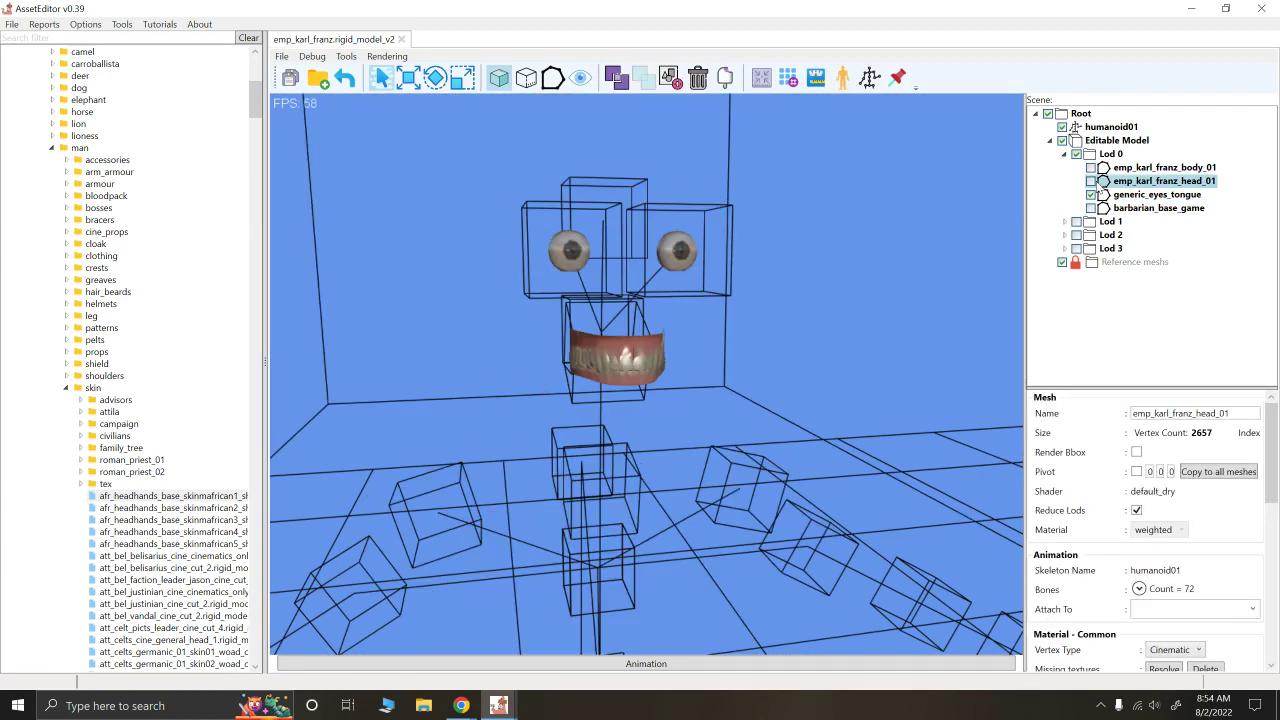
click(1091, 181)
click(1090, 182)
click(1090, 182)
click(1090, 182)
click(1091, 208)
scroll(837, 300, down, 6)
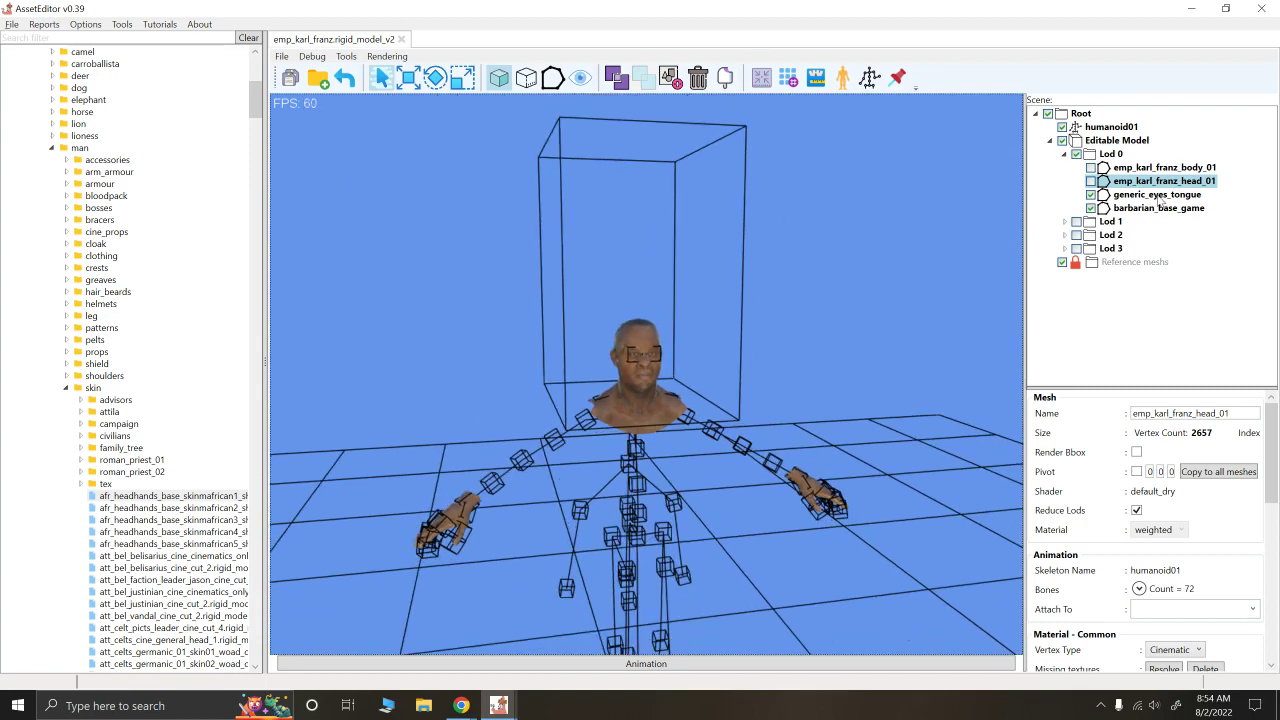
Step: Open rome_man_game-to-humanoid01 bone mapping for both African meshes and auto-map bones by name
click(1157, 194)
ctrl+click(1159, 208)
click(870, 77)
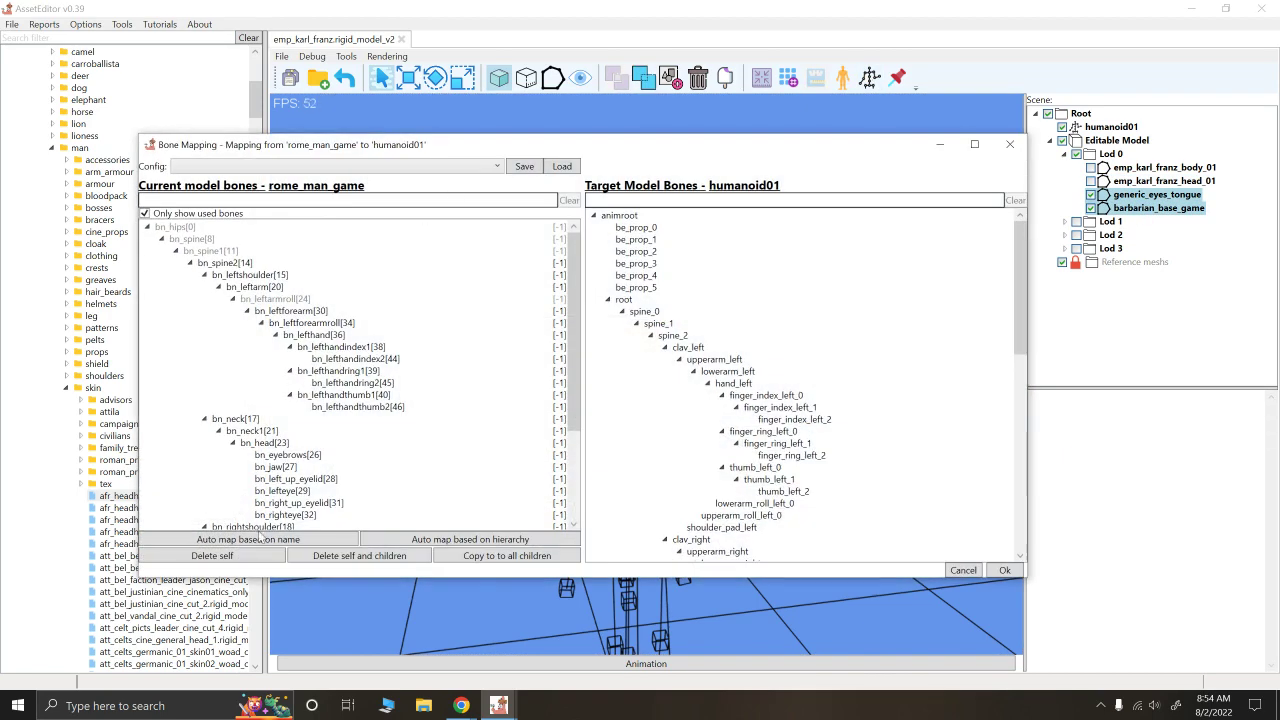
click(250, 541)
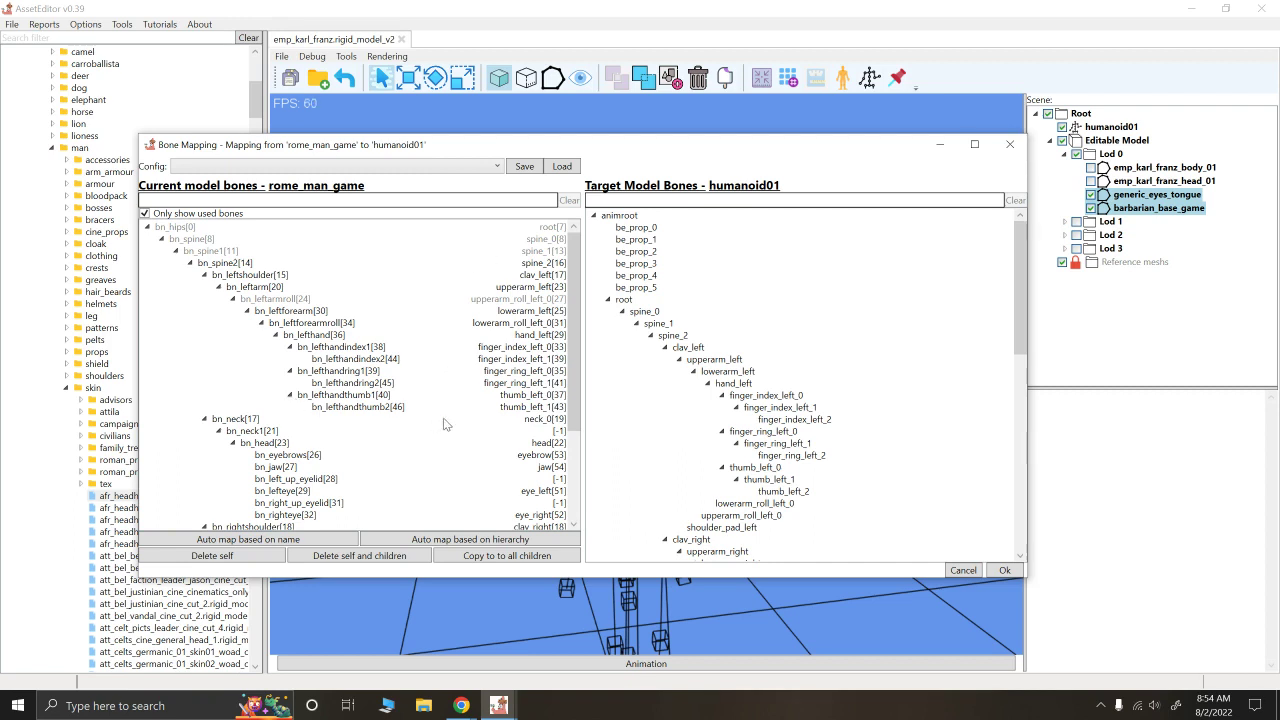
scroll(446, 424, down, 2)
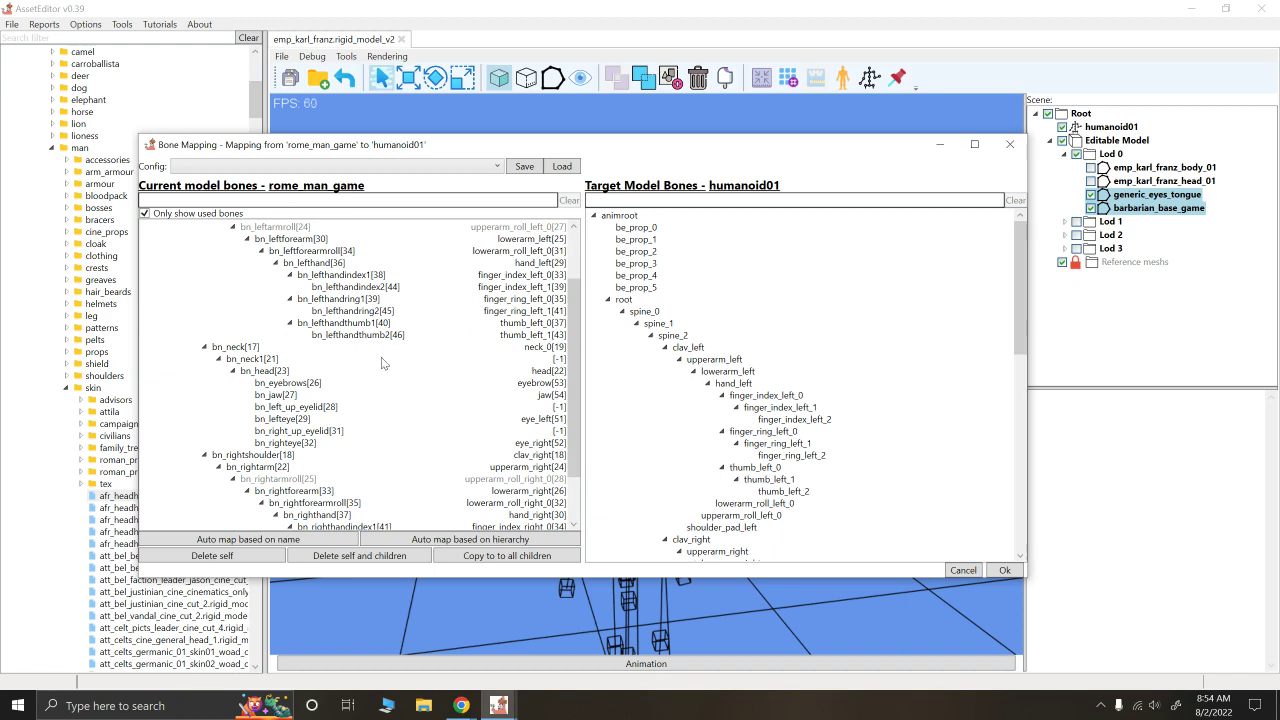
Step: Map bn_neck1 to neck_0 and both up eyelids to eye_left/eye_right, then apply
click(239, 360)
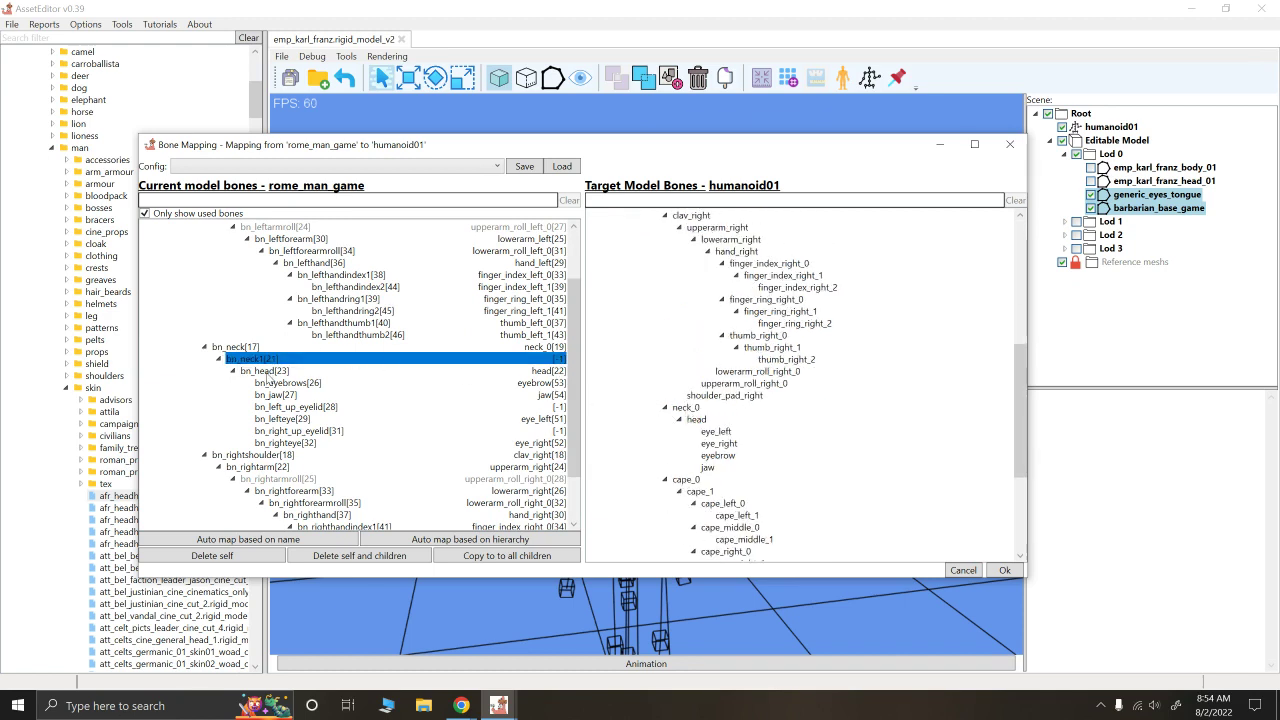
click(687, 408)
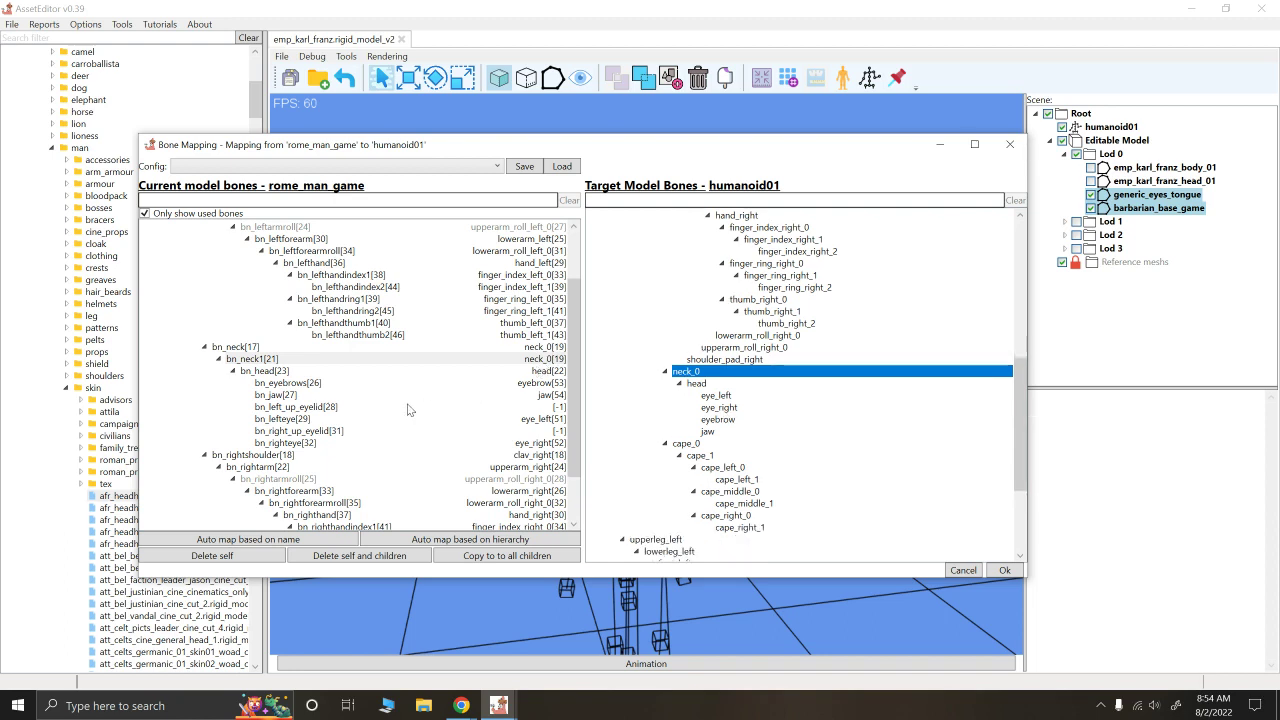
click(298, 407)
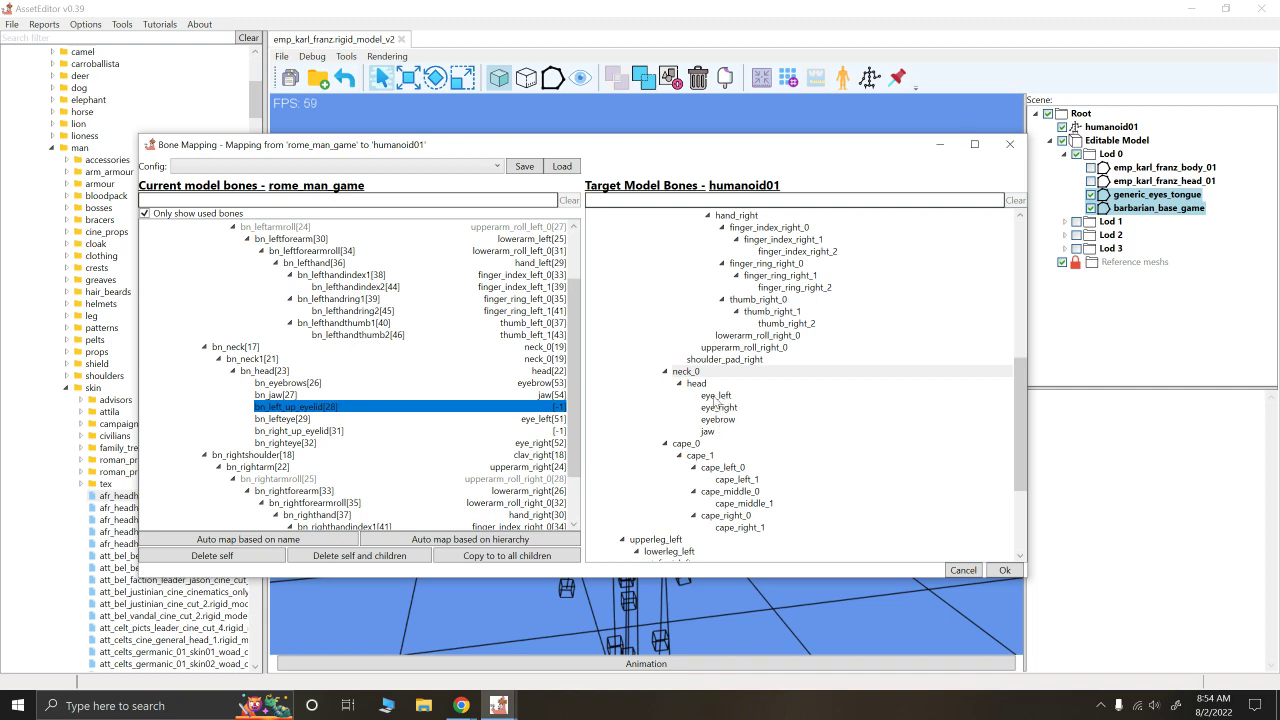
click(716, 396)
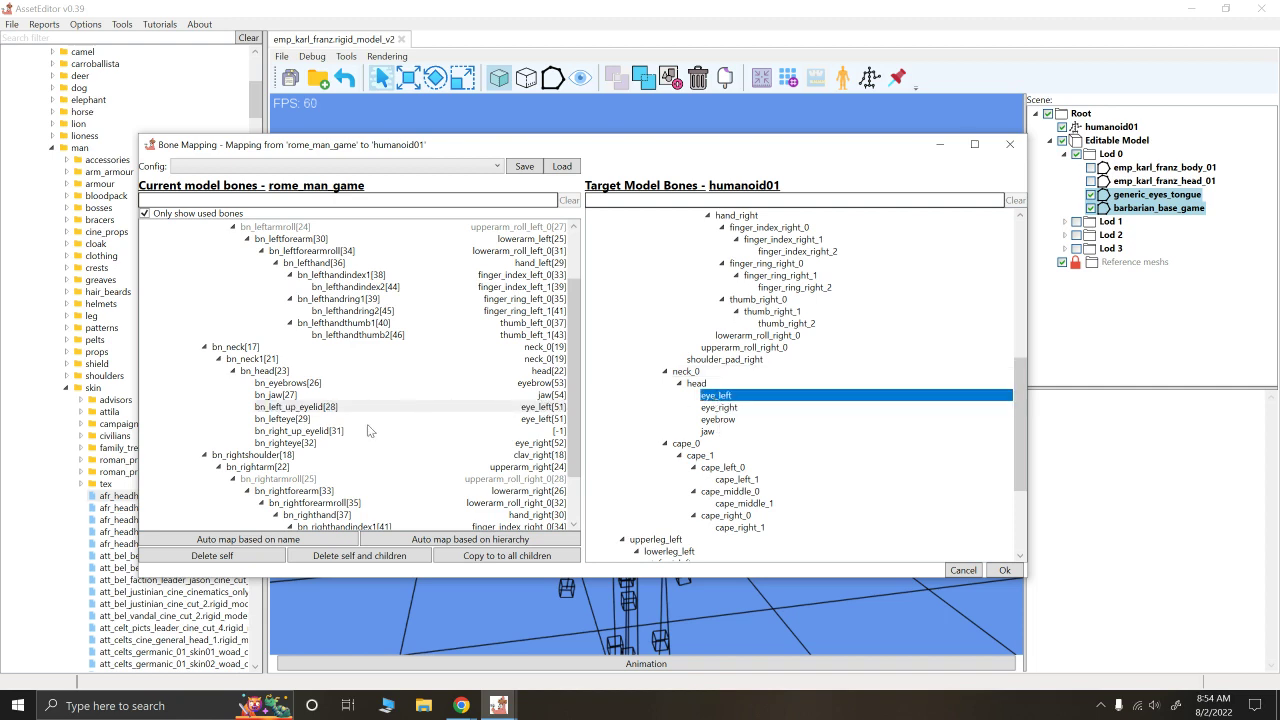
click(316, 433)
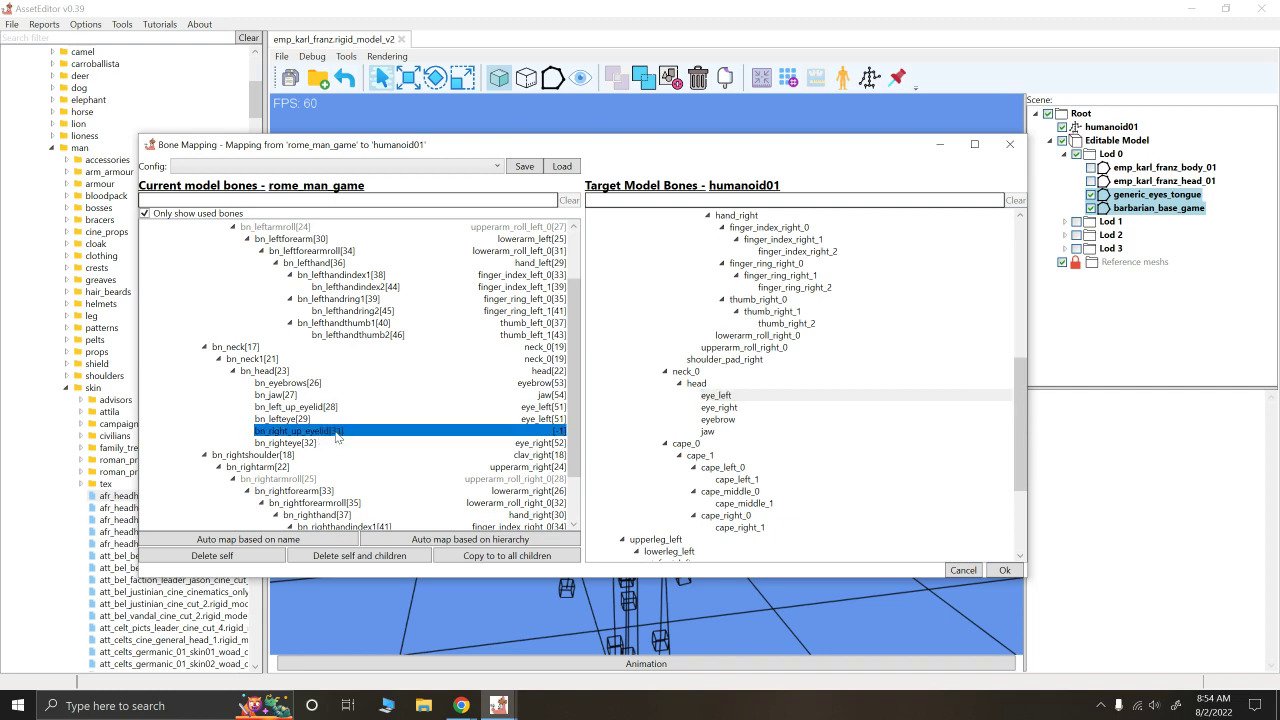
click(720, 408)
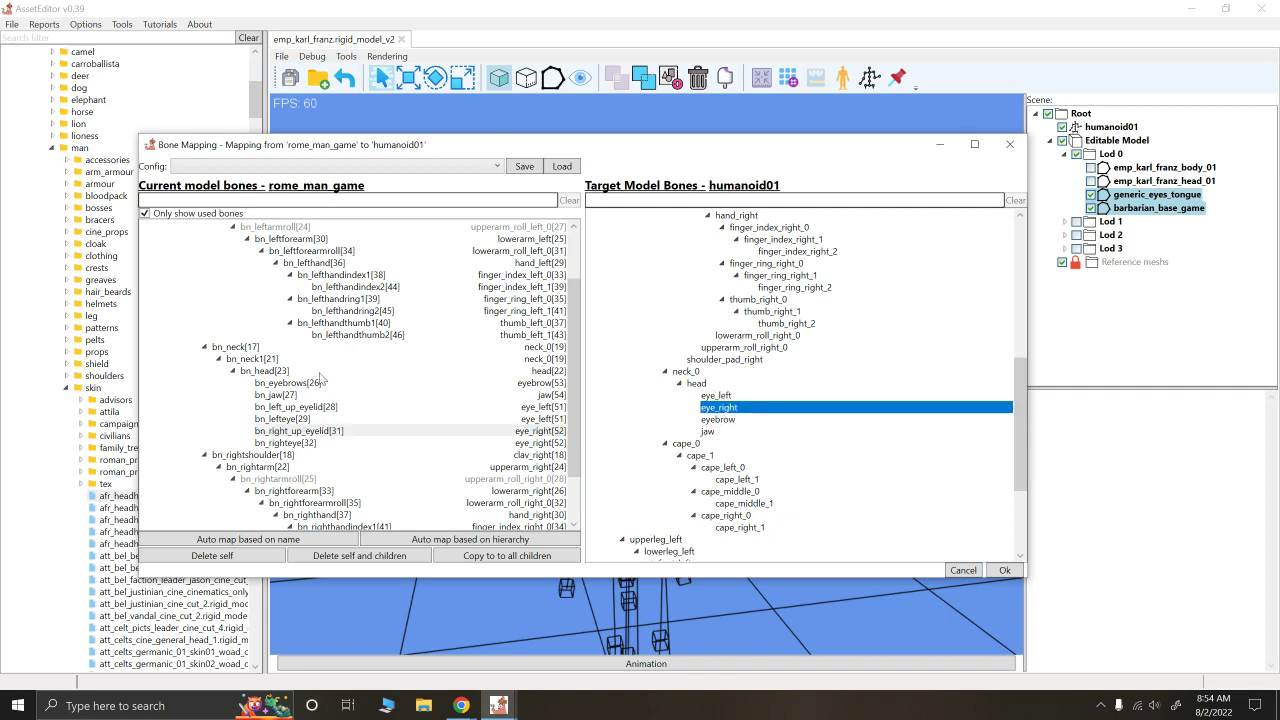
scroll(328, 380, down, 2)
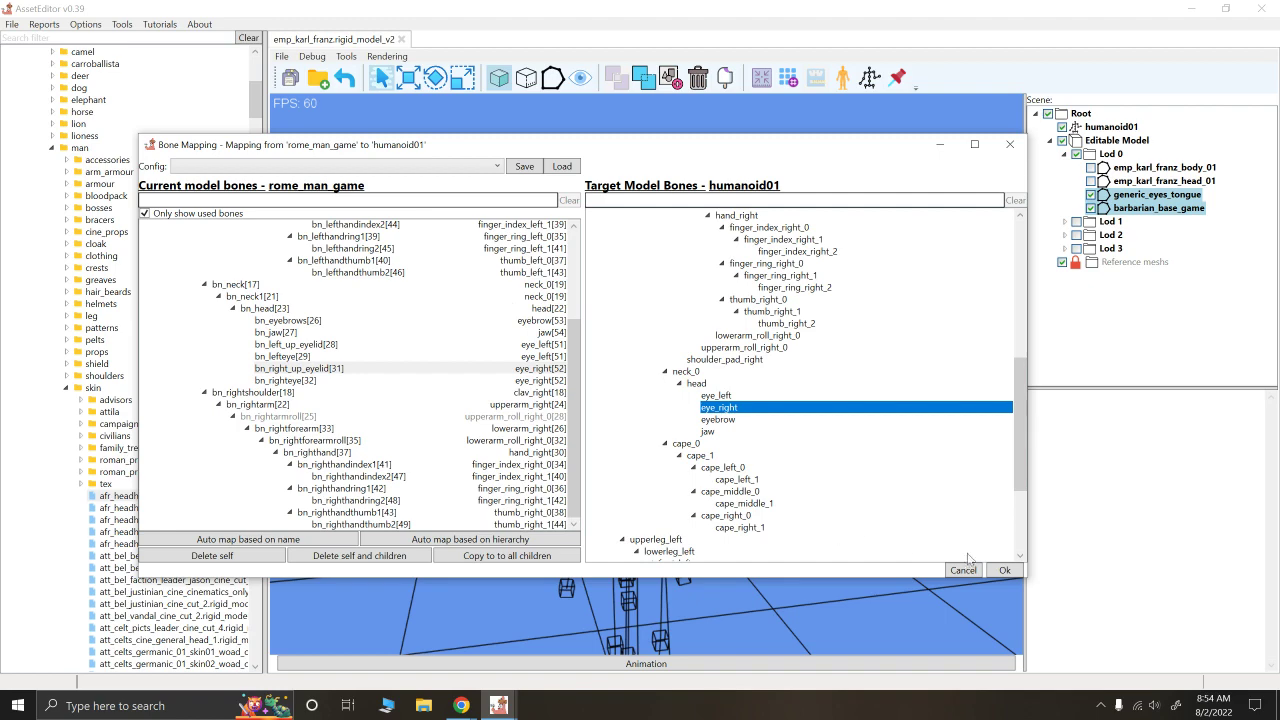
click(1005, 575)
Step: Play hu1_2hh_stand_idle_01 on the remapped head and hands, then close Animation for bind pose
click(648, 663)
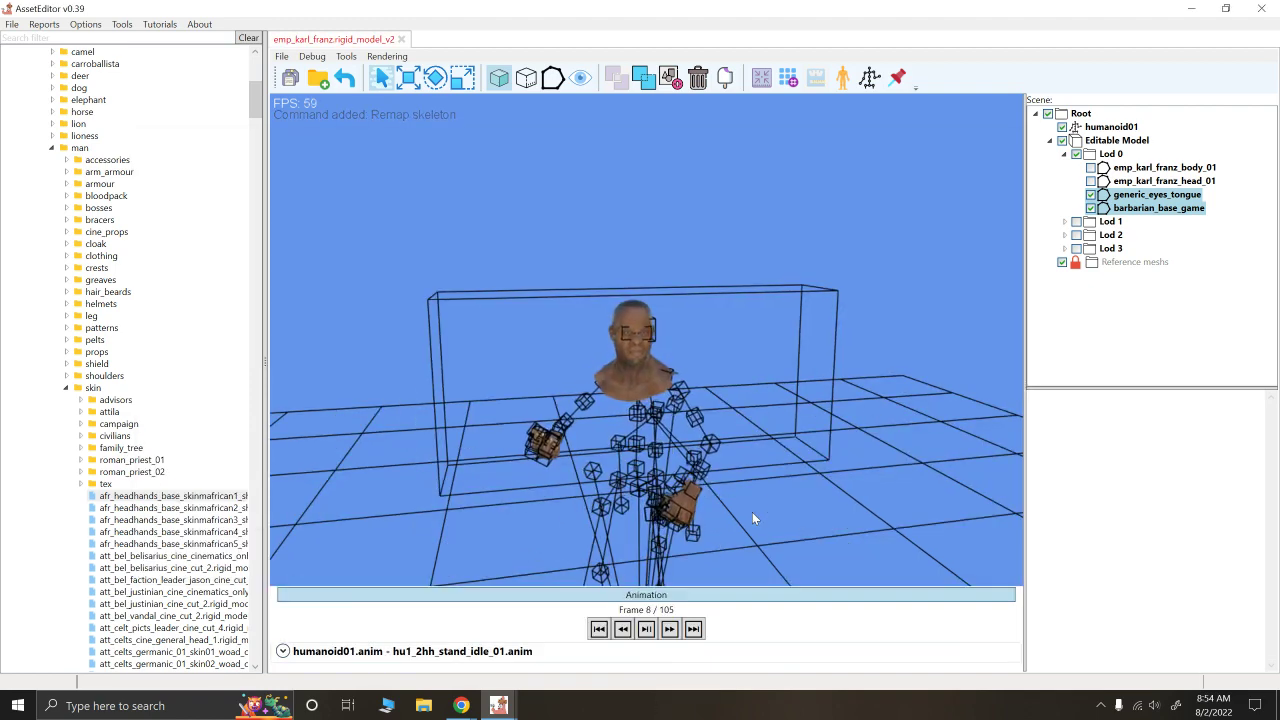
alt+drag(762, 393, 743, 411)
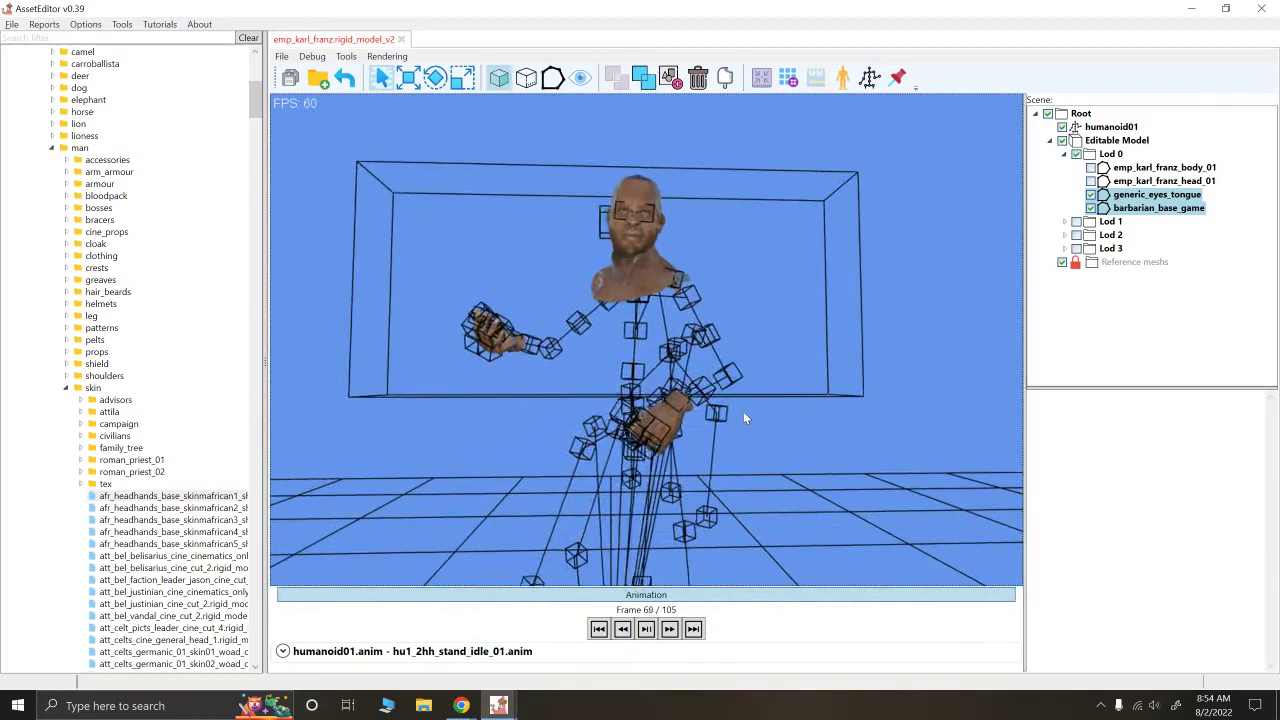
click(693, 594)
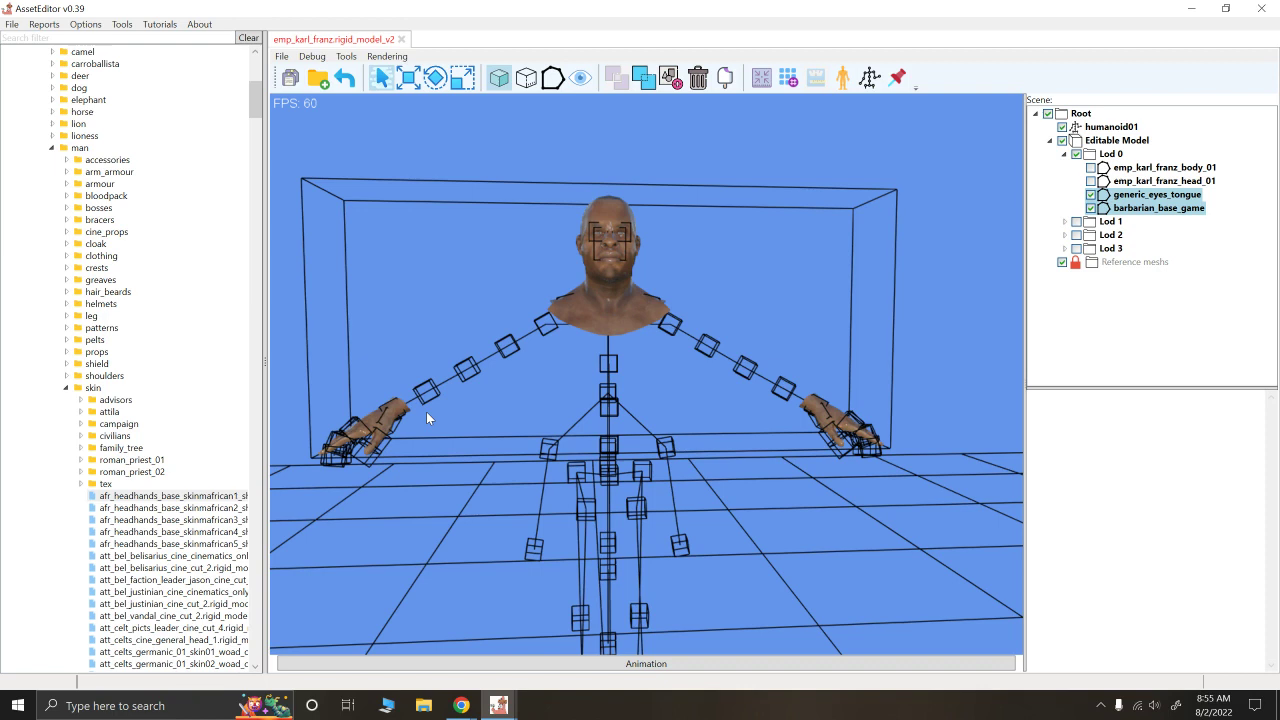
Step: Select barbarian_base_game, widen the properties area and read its african_skin_1 Diffuse texture path
click(1132, 209)
scroll(1141, 520, down, 8)
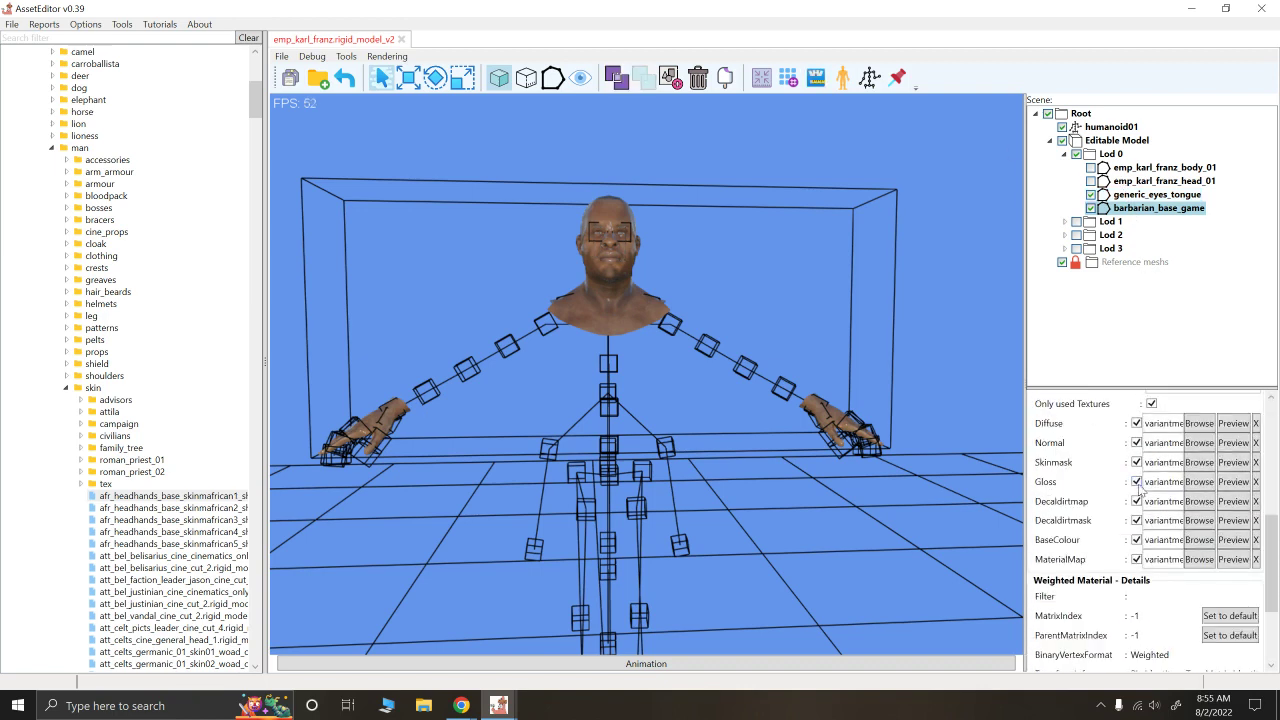
drag(1025, 505, 830, 507)
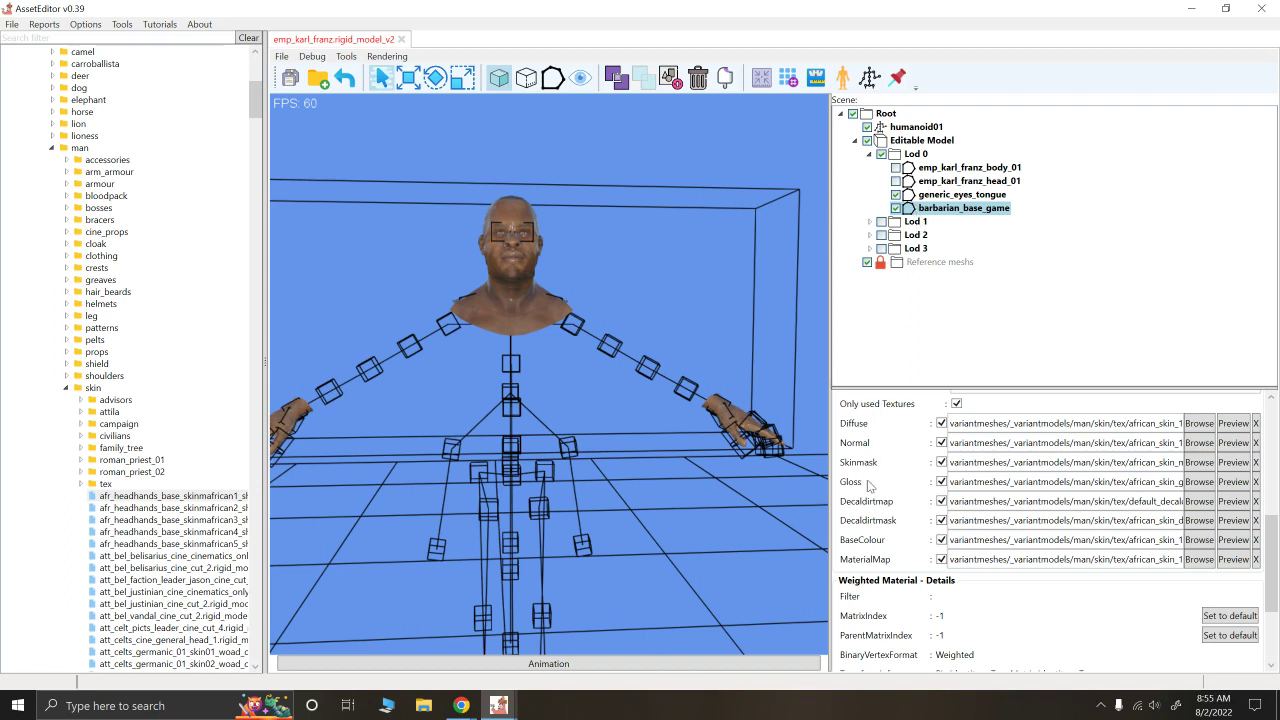
click(952, 195)
click(946, 208)
drag(993, 424, 880, 429)
drag(1007, 423, 1268, 428)
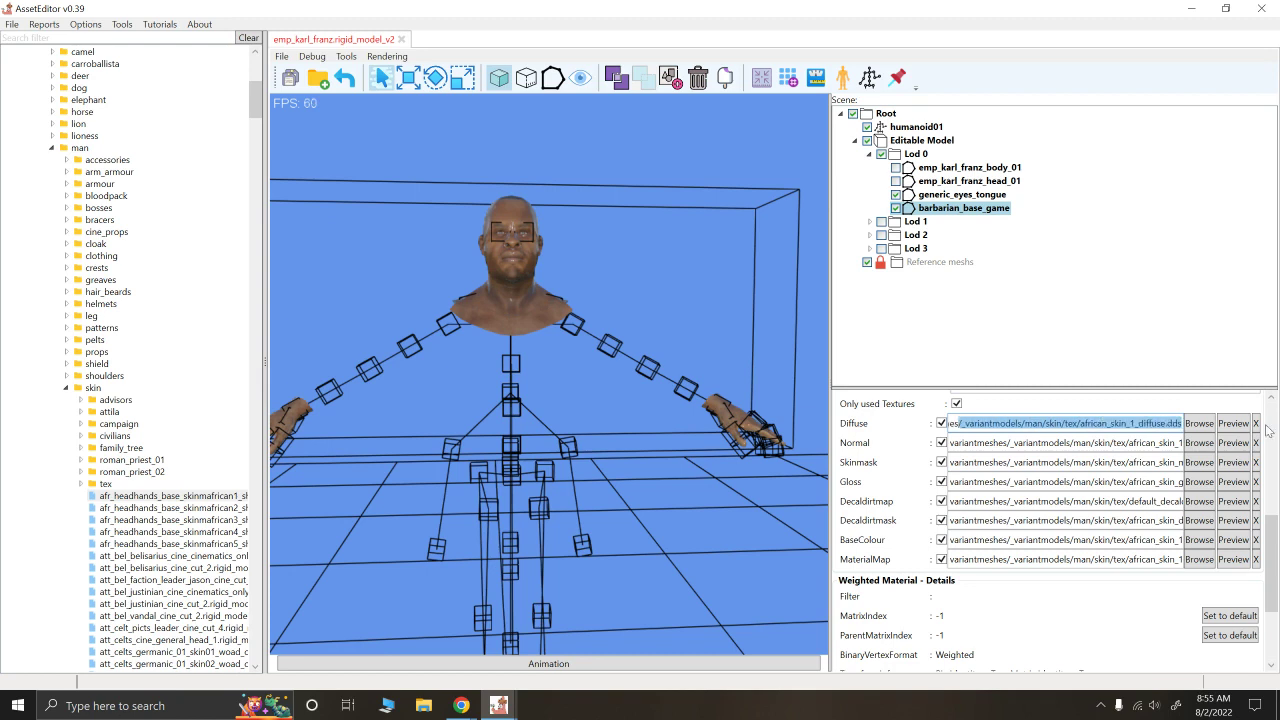
click(1040, 428)
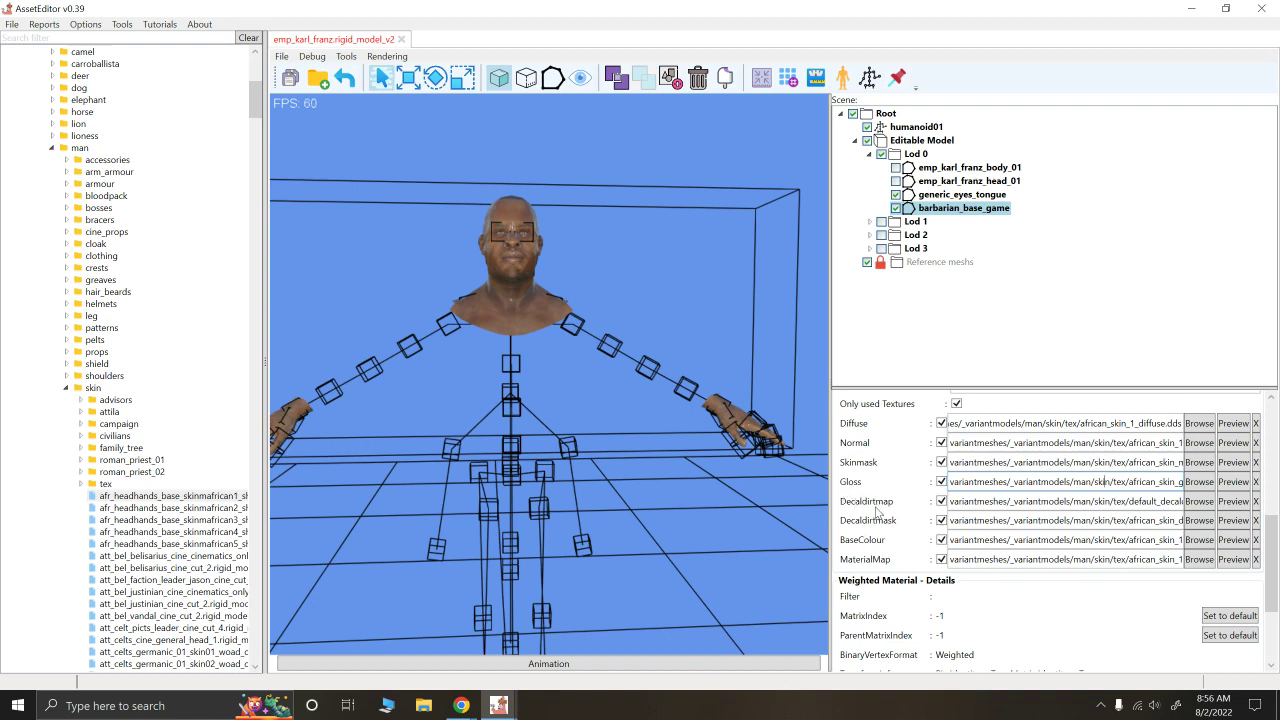
Step: Collapse the man folder, deselect, and hide generic_eyes_tongue and barbarian_base_game to leave the bare skeleton
click(51, 148)
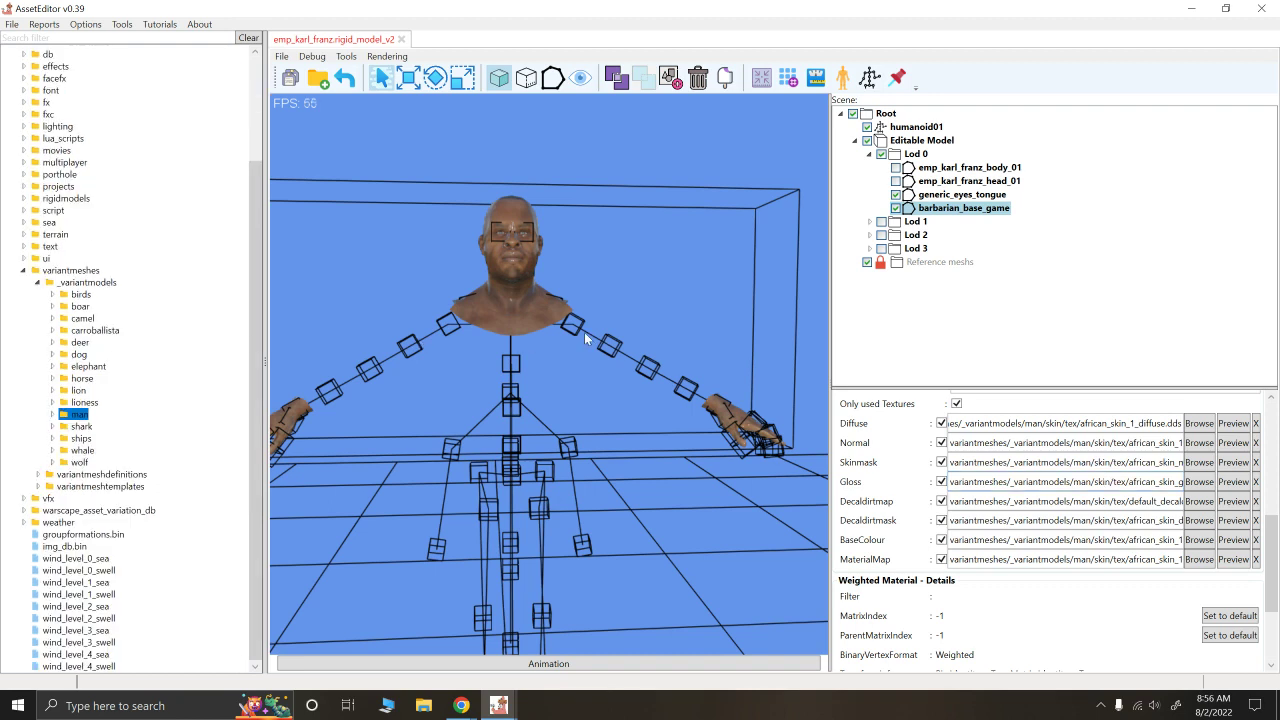
click(683, 358)
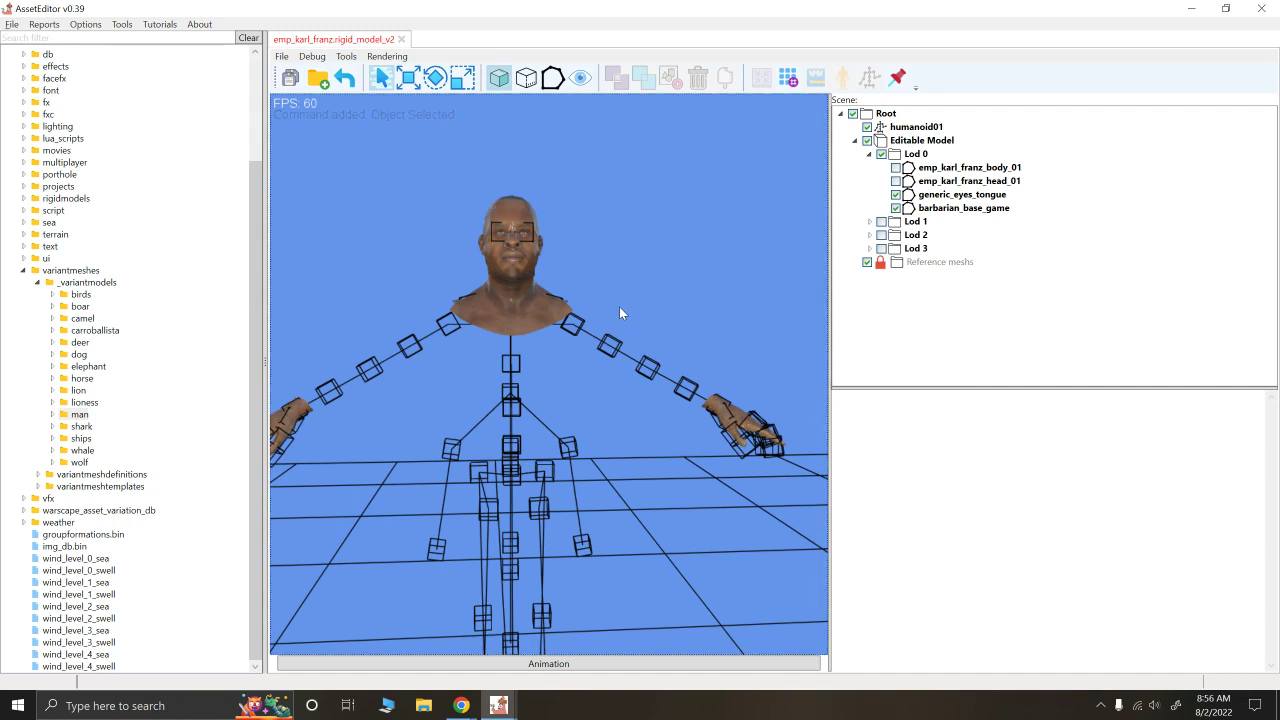
alt+drag(624, 307, 665, 278)
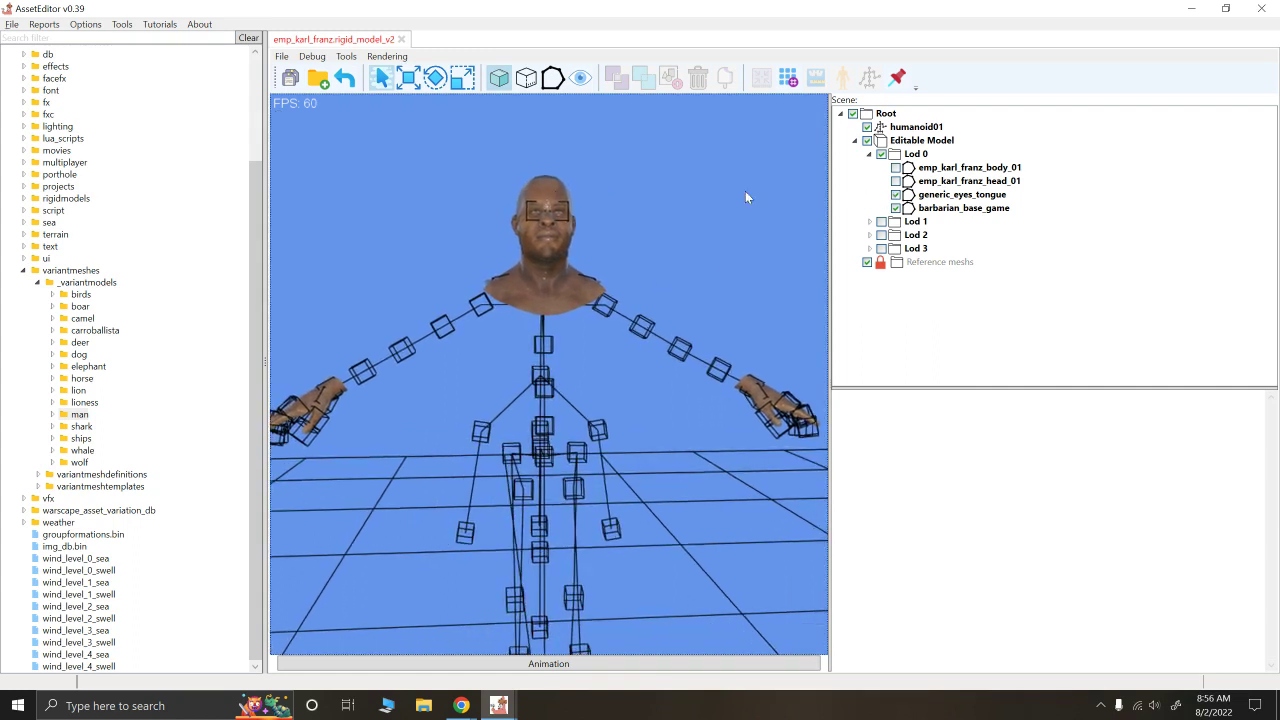
click(896, 194)
click(896, 208)
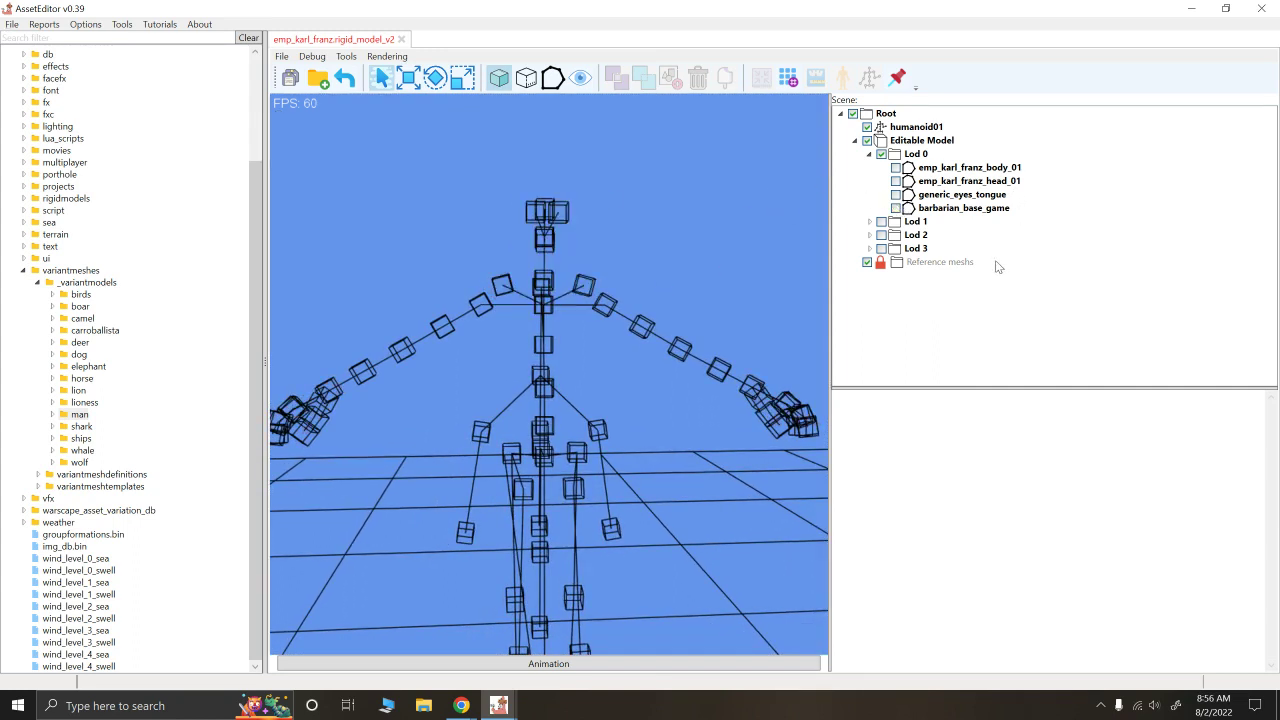
click(940, 195)
click(896, 194)
click(896, 208)
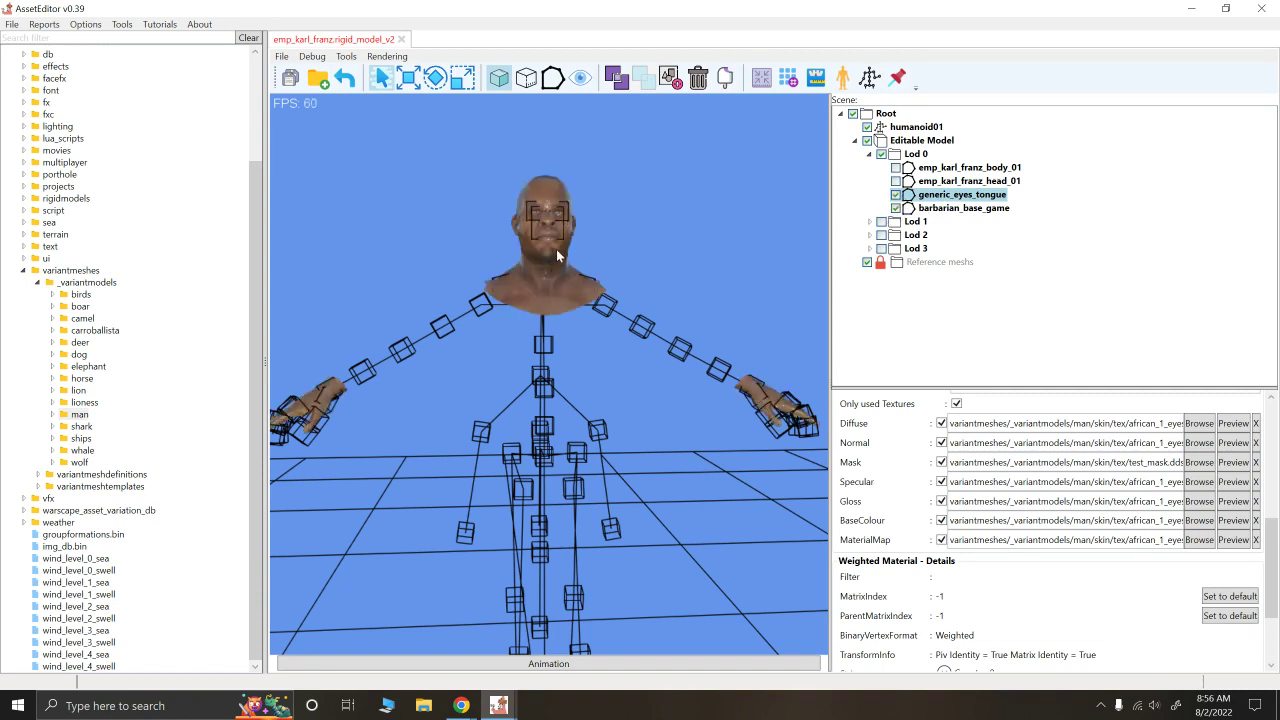
click(896, 194)
click(896, 208)
click(698, 240)
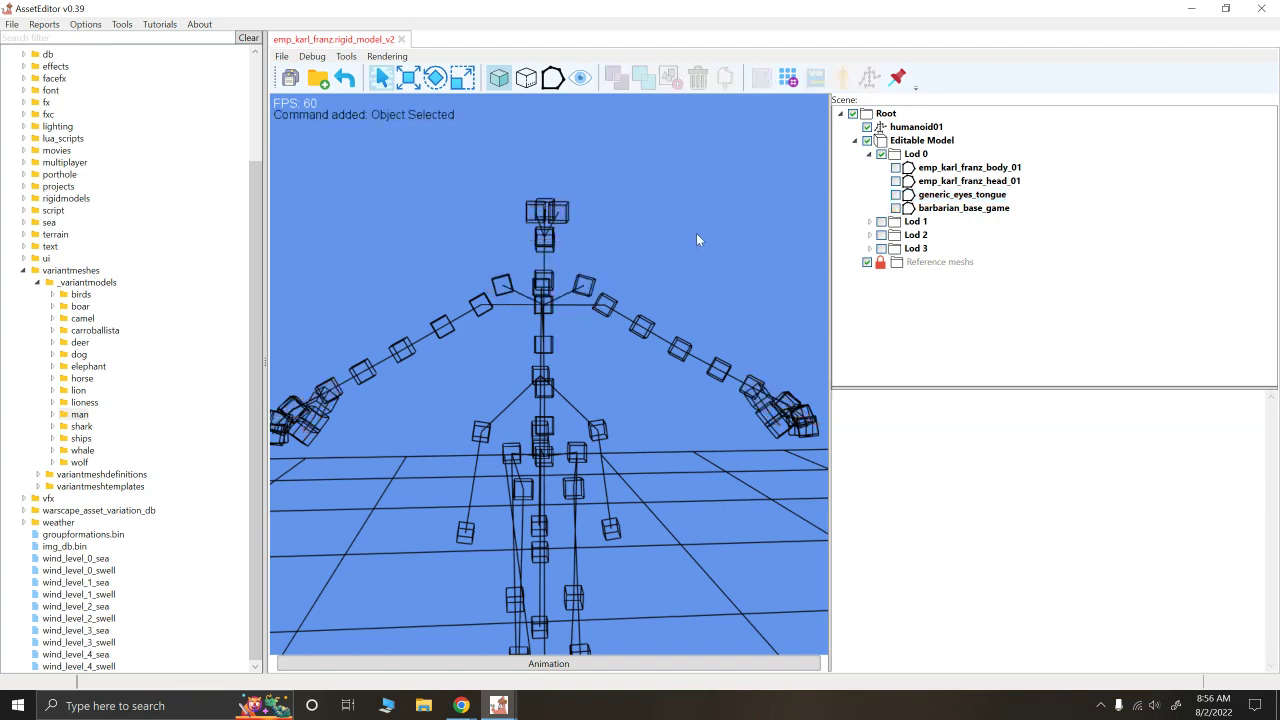
Step: Collapse the variantmeshes folder and the Attila pack file tree
mouse_move(597, 228)
alt+mouse_down()
mouse_move(580, 265)
mouse_move(613, 247)
alt+mouse_up()
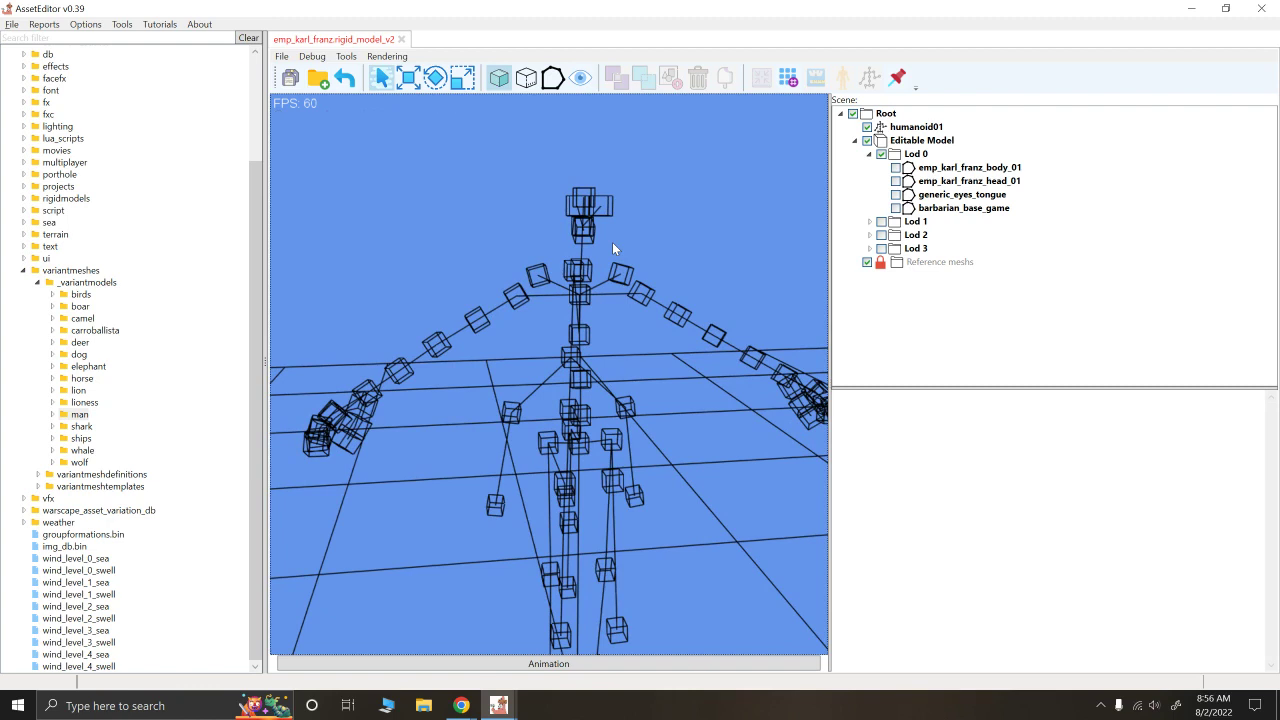
click(23, 270)
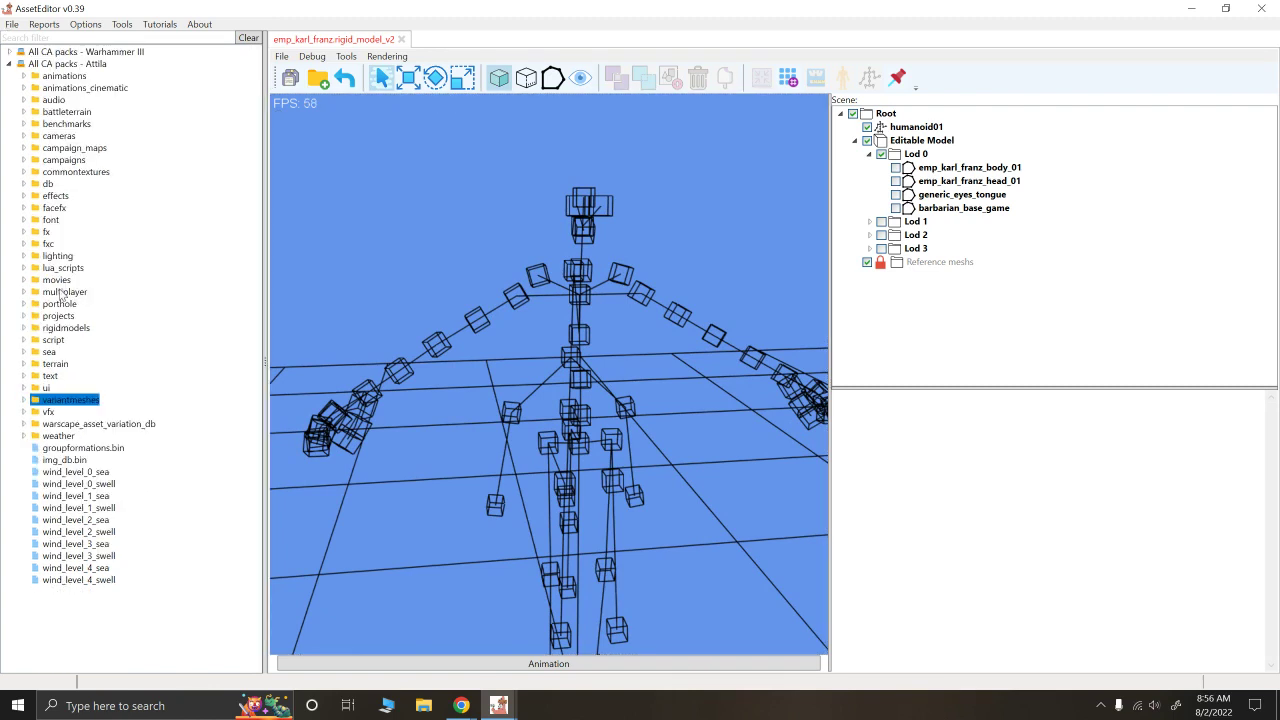
click(10, 64)
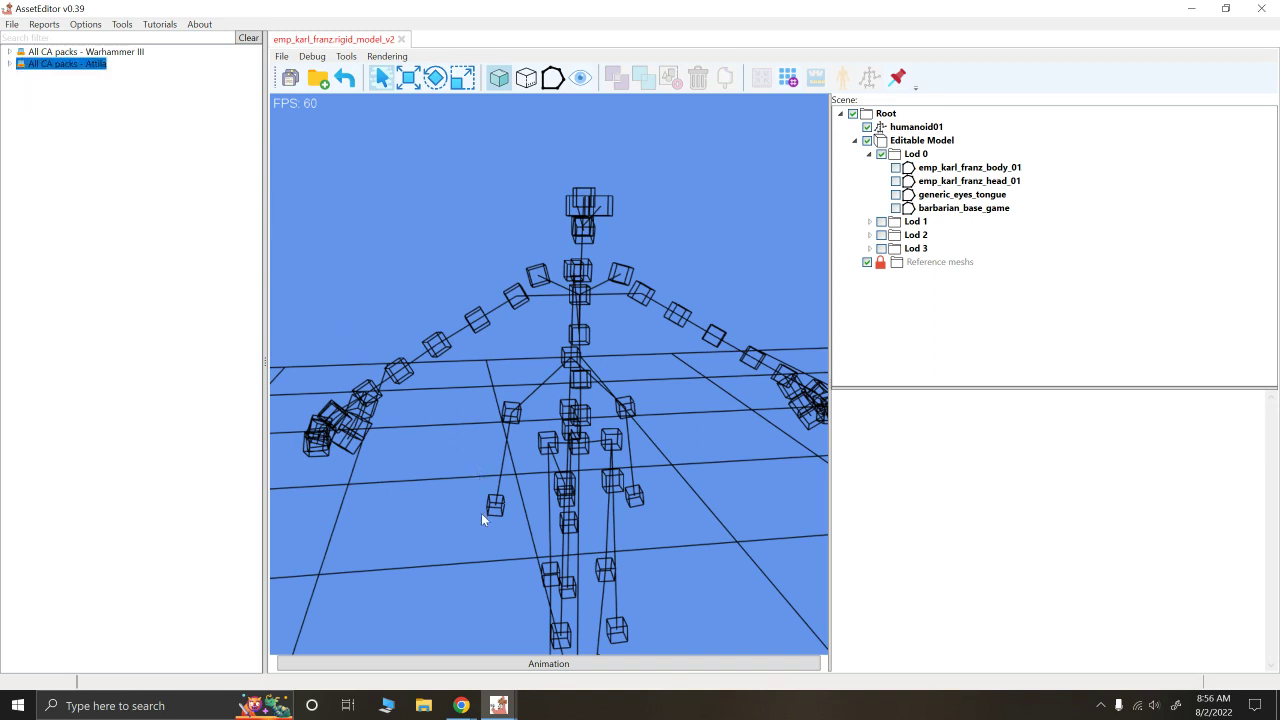
Step: Load all Troy game packfiles and expand the new All CA packs - Troy tree
click(44, 24)
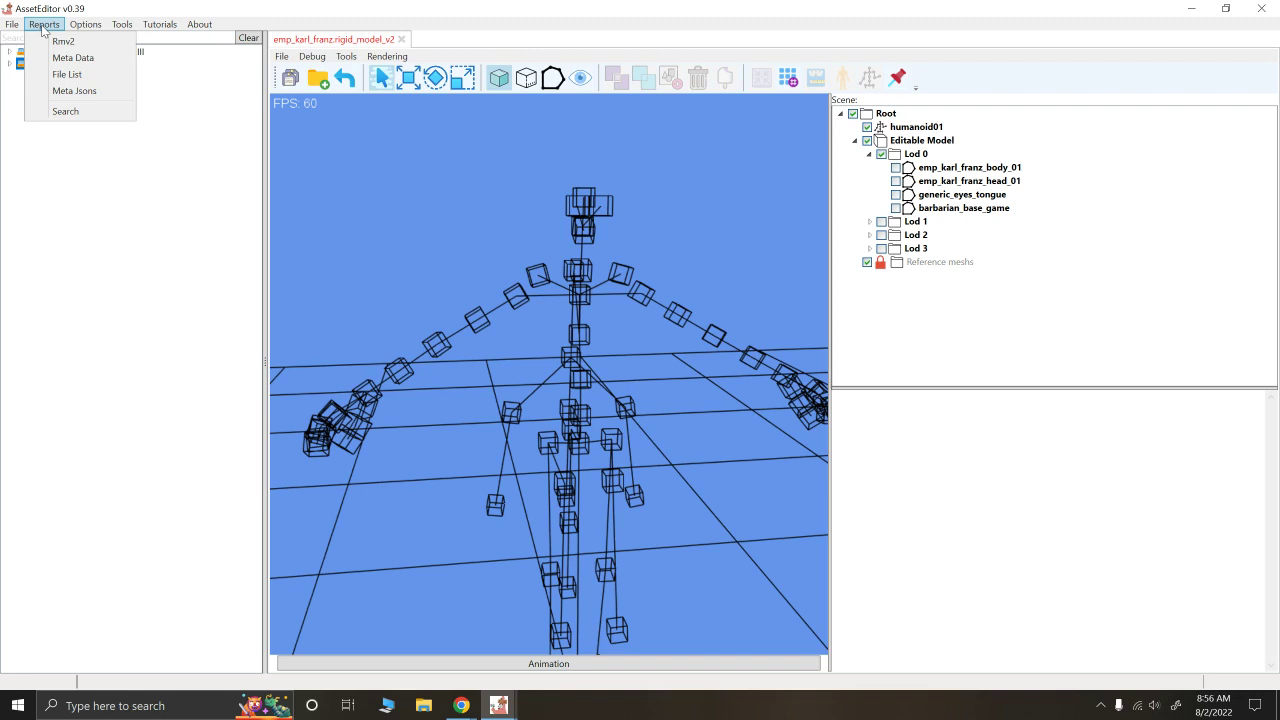
mouse_move(12, 26)
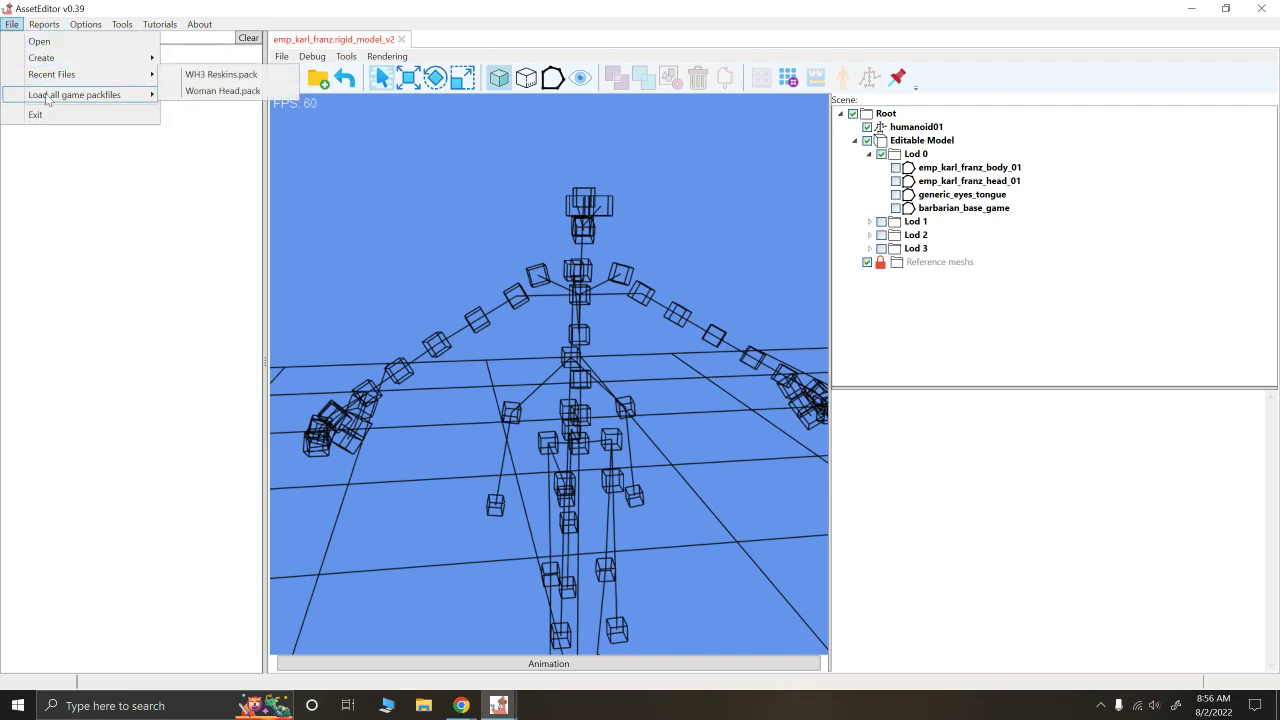
mouse_move(46, 97)
click(190, 178)
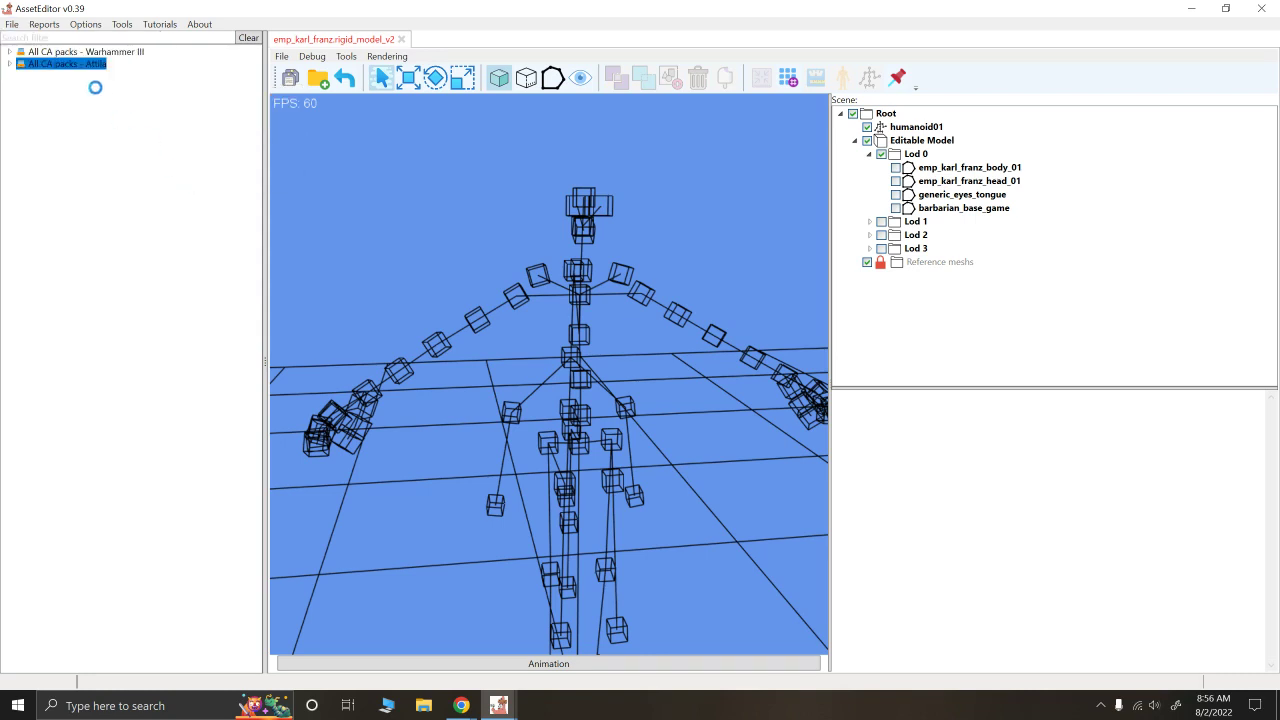
click(9, 76)
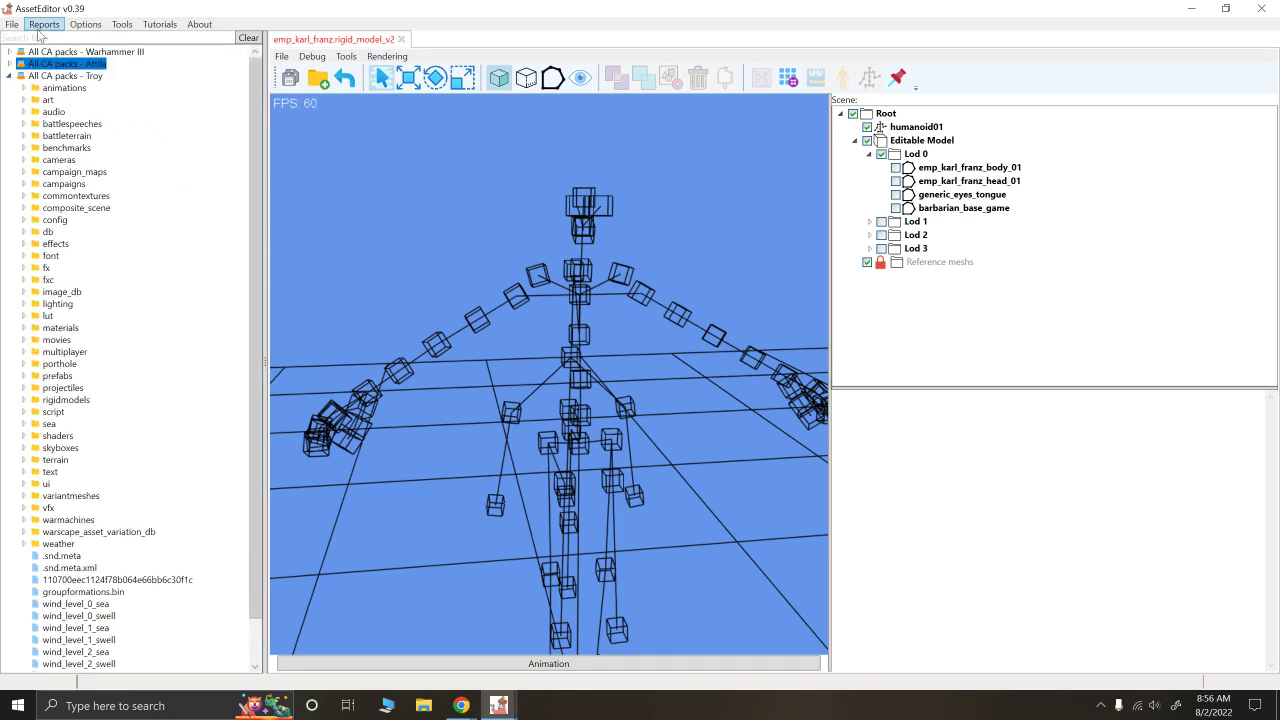
click(44, 24)
click(44, 24)
click(30, 38)
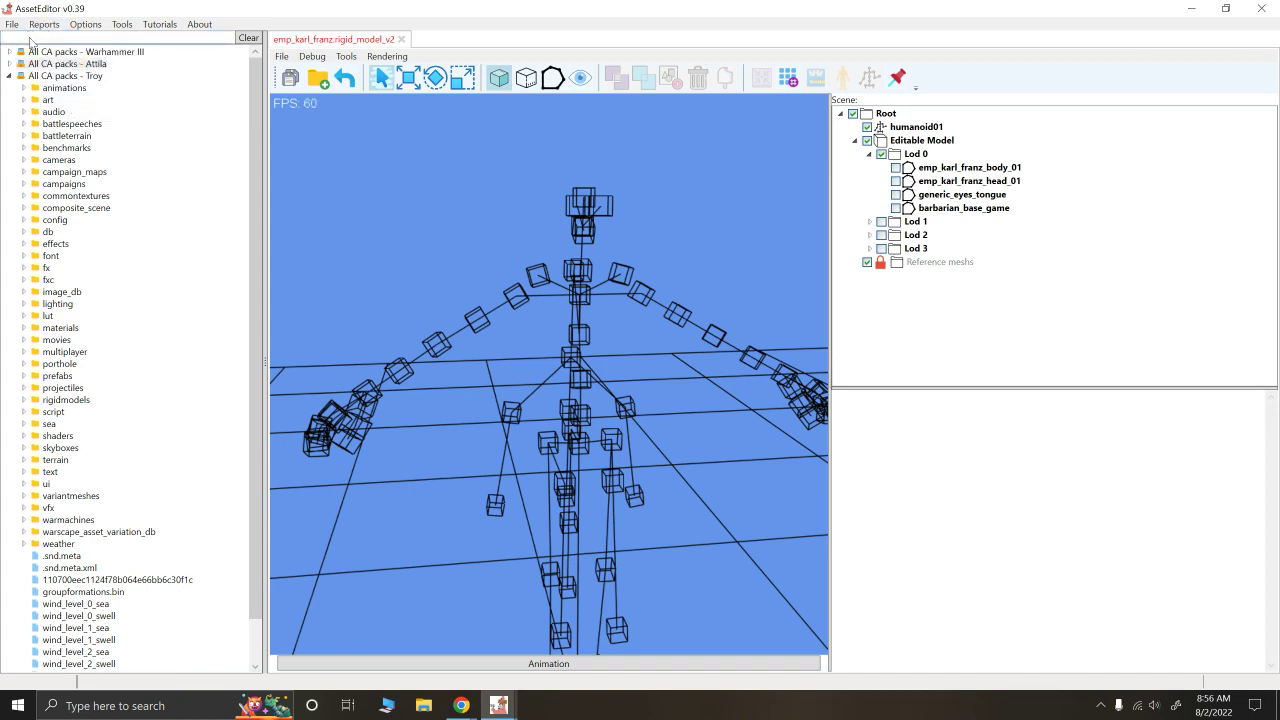
Step: Filter for 'mem', browse to man/skin/troy_ach_agamemnon and load troy_ach_agamemnon.rigid_model_v2
text(memnon)
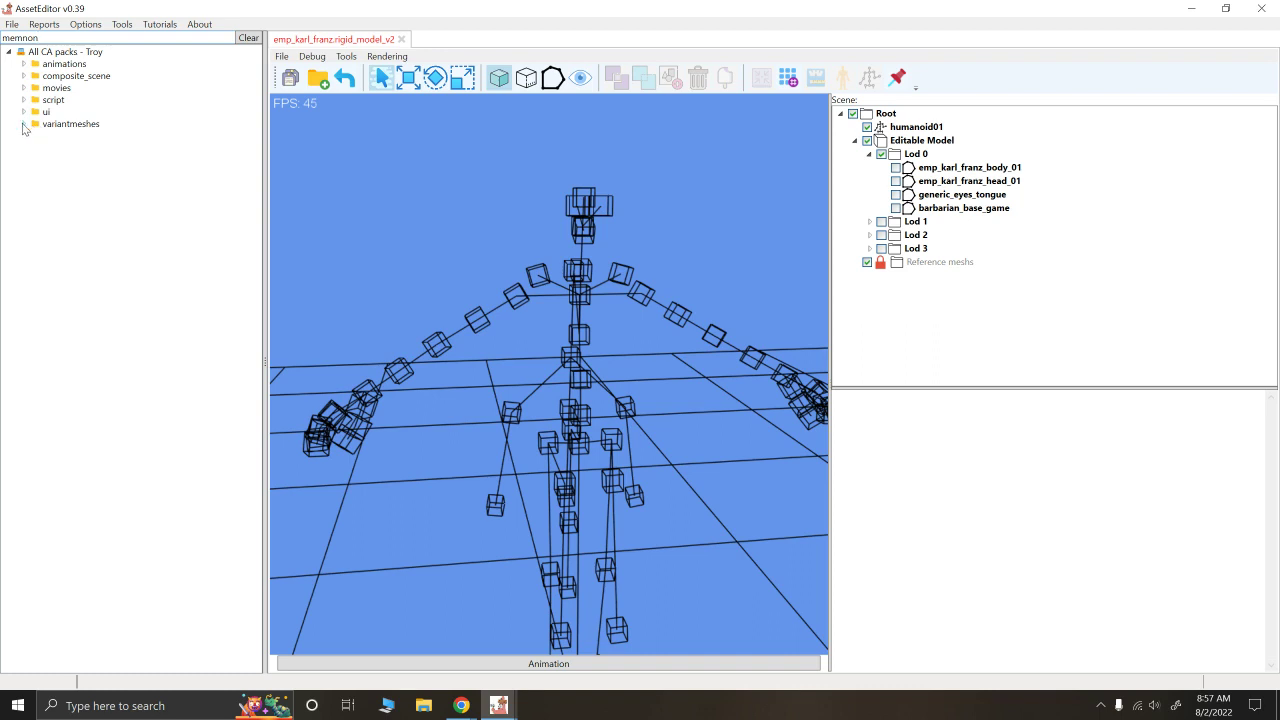
click(23, 124)
click(37, 136)
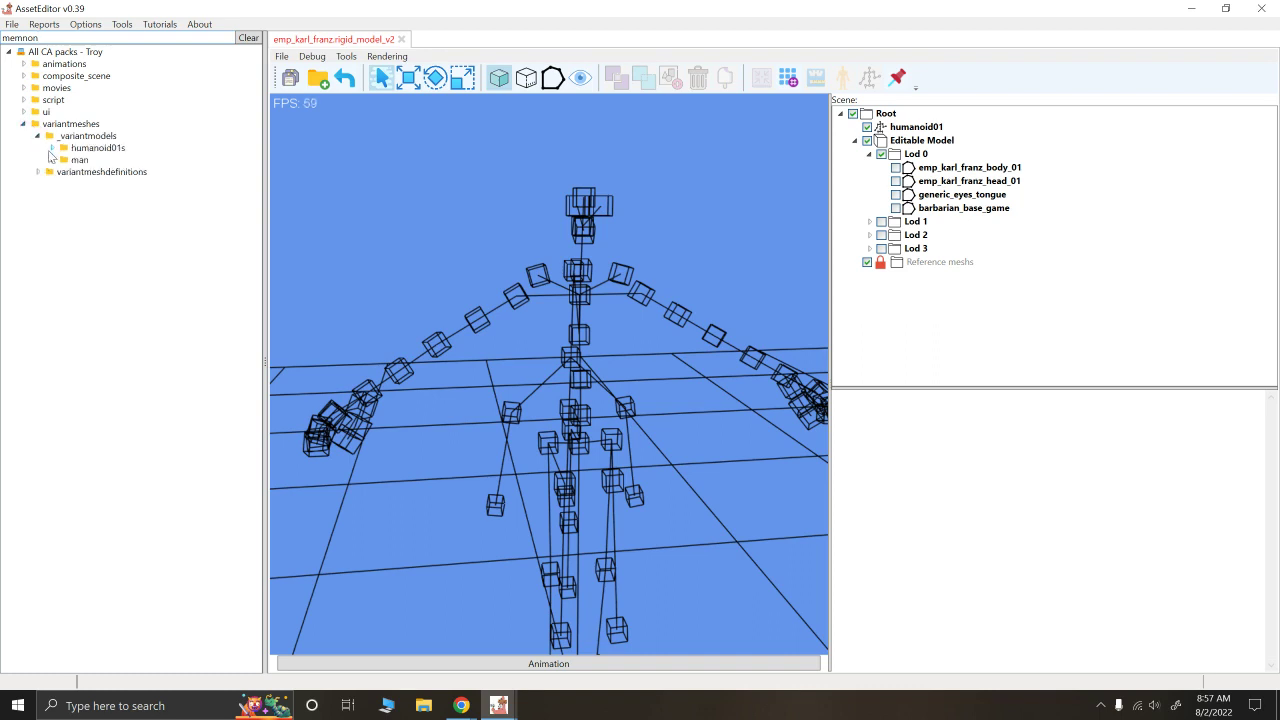
click(52, 160)
click(66, 172)
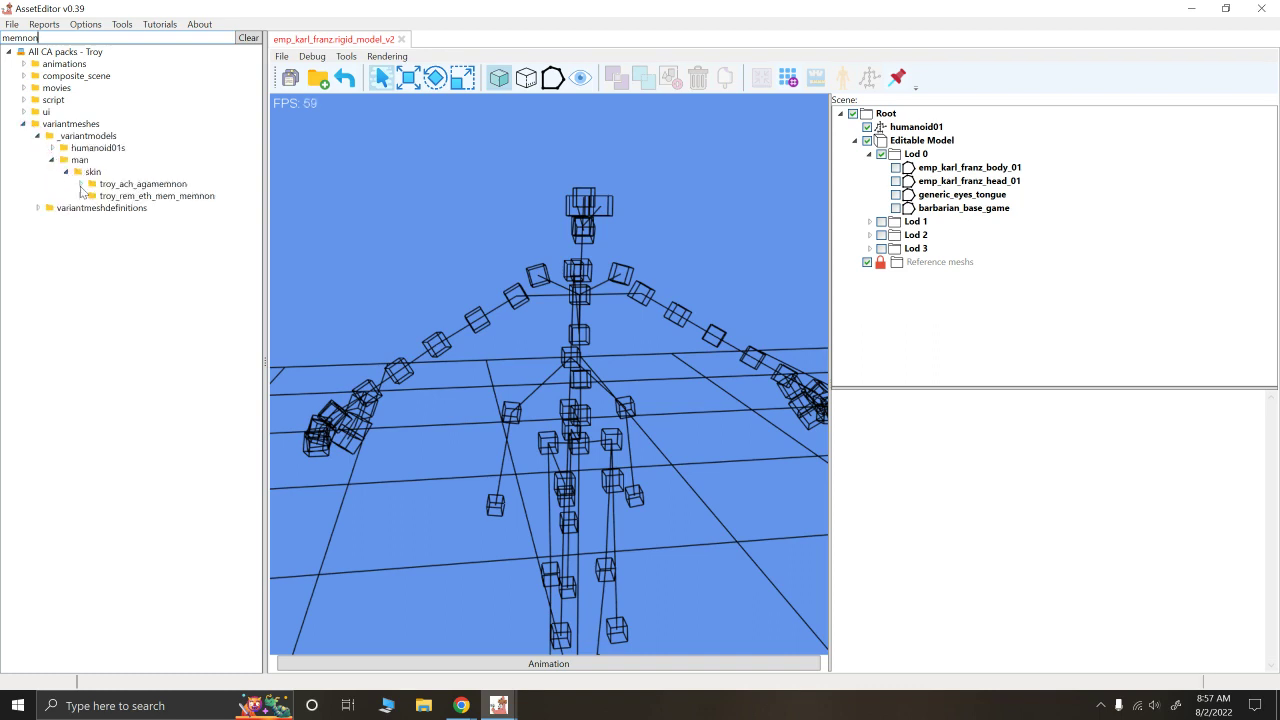
click(80, 184)
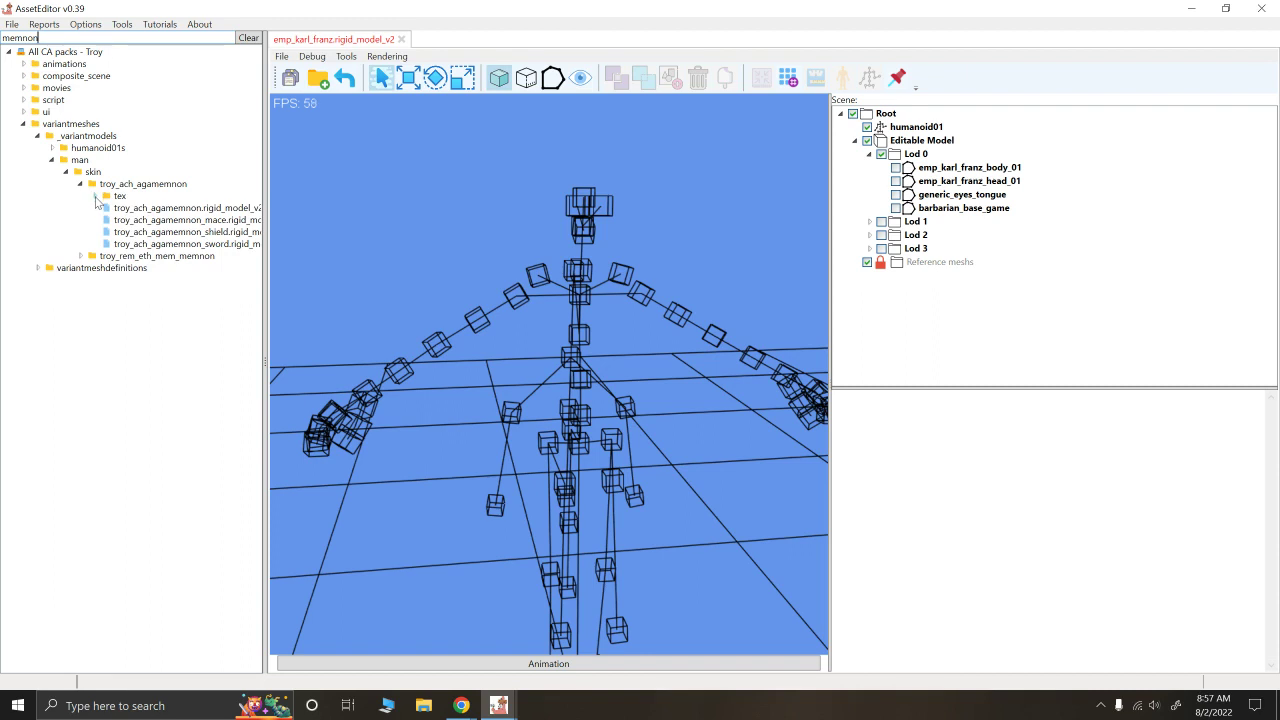
click(157, 208)
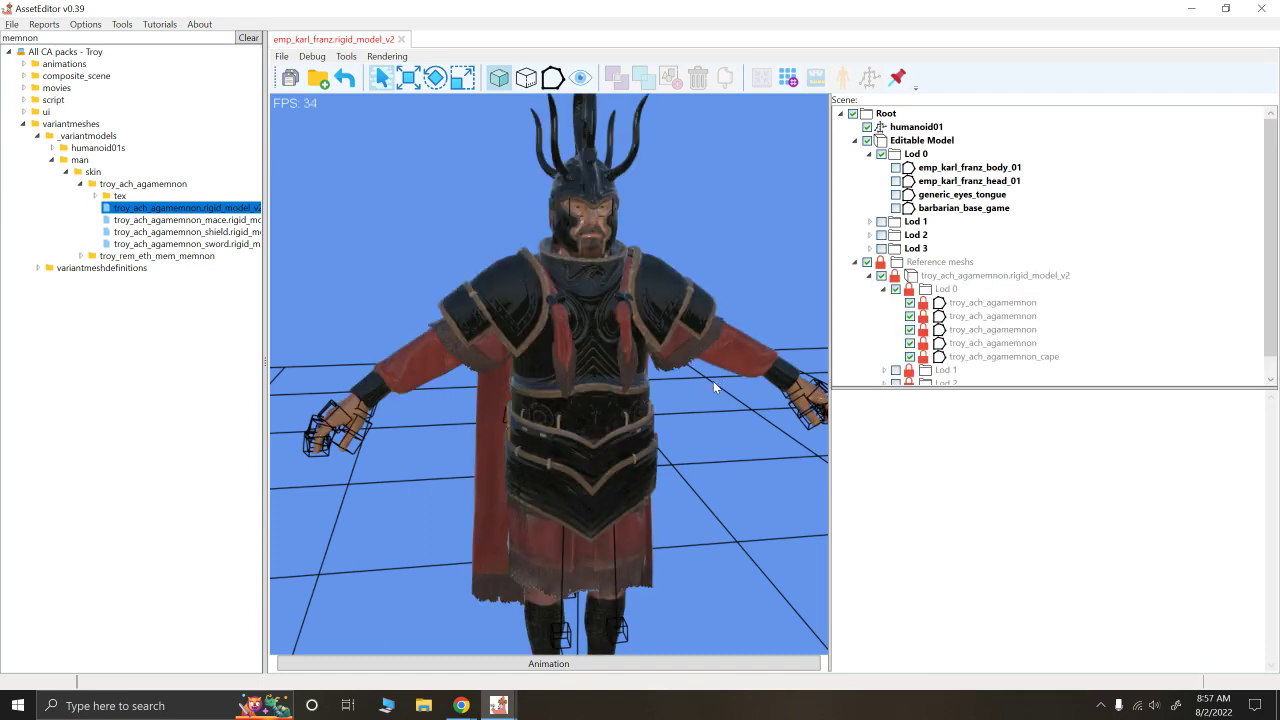
scroll(713, 381, down, 3)
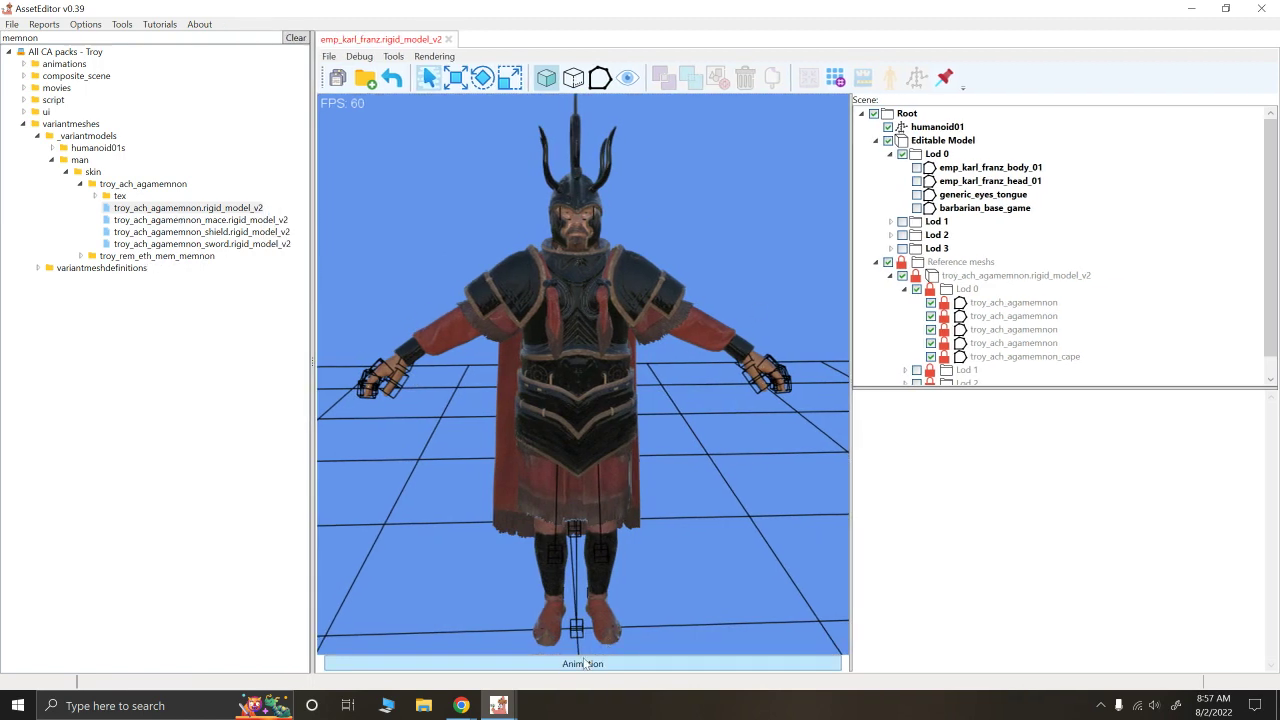
click(587, 664)
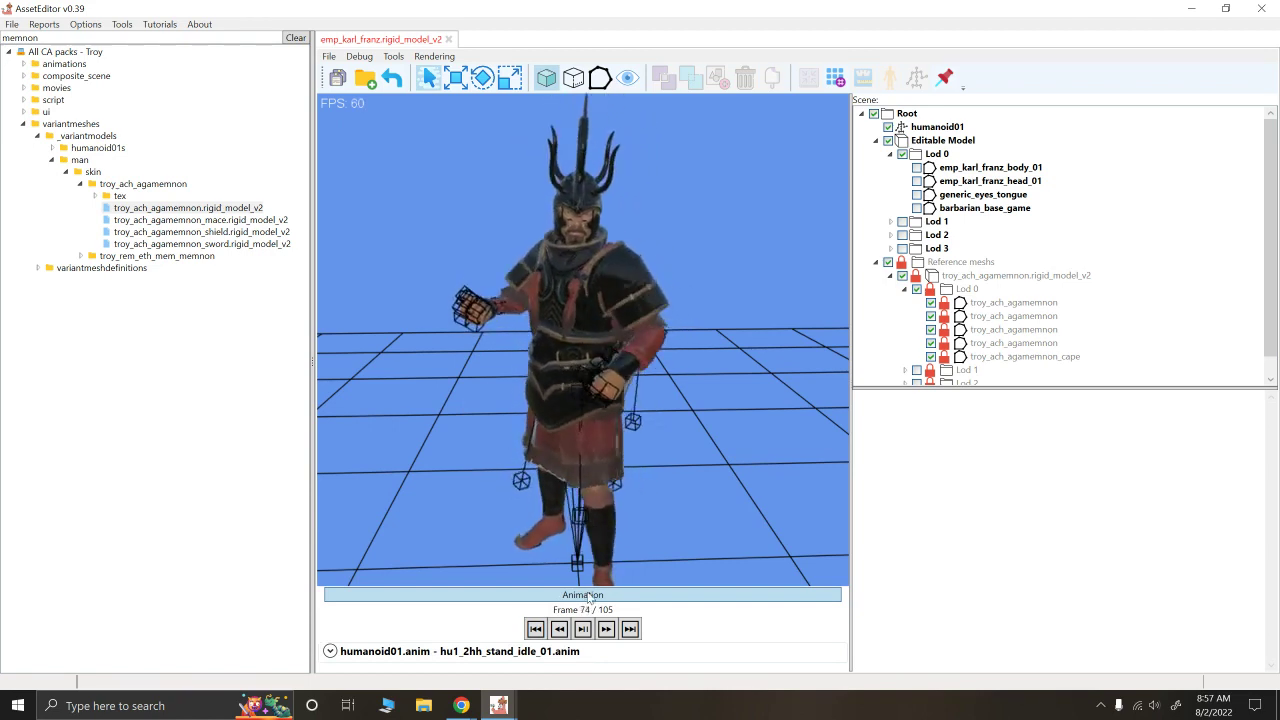
click(587, 595)
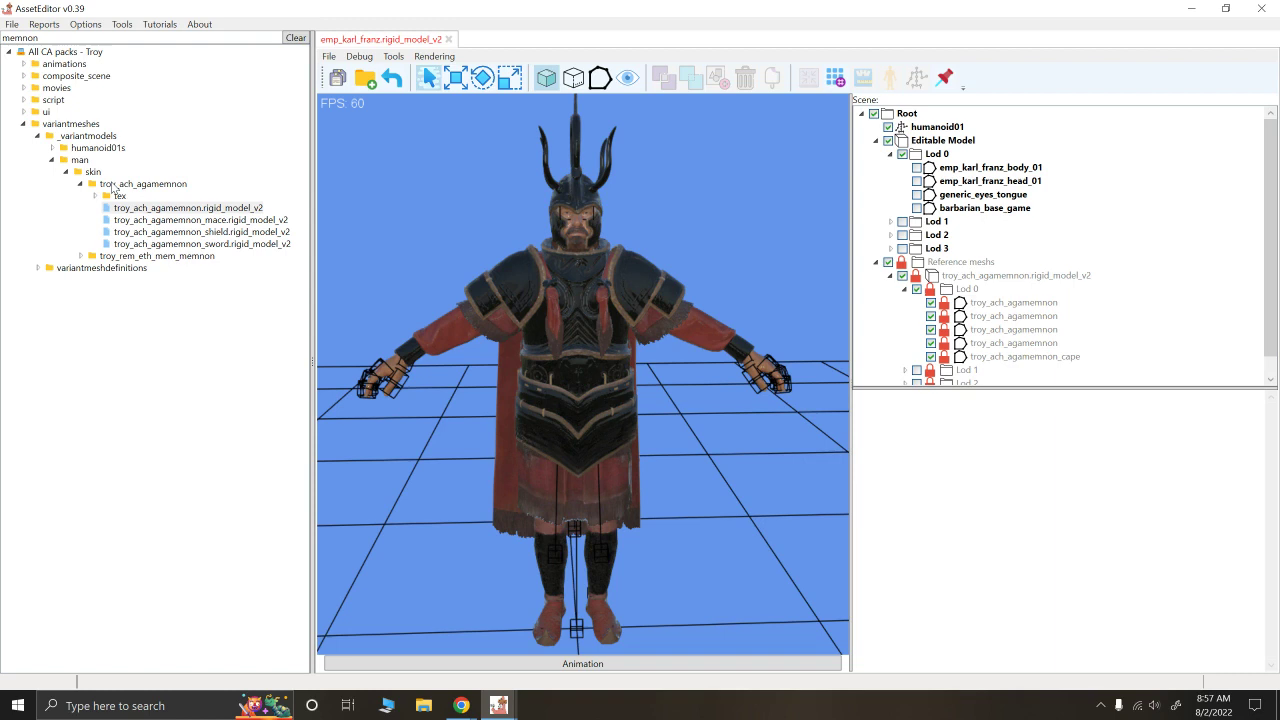
Step: Clear the 'memnon' search filter and re-expand the variantmeshes folder
scroll(644, 216, up, 3)
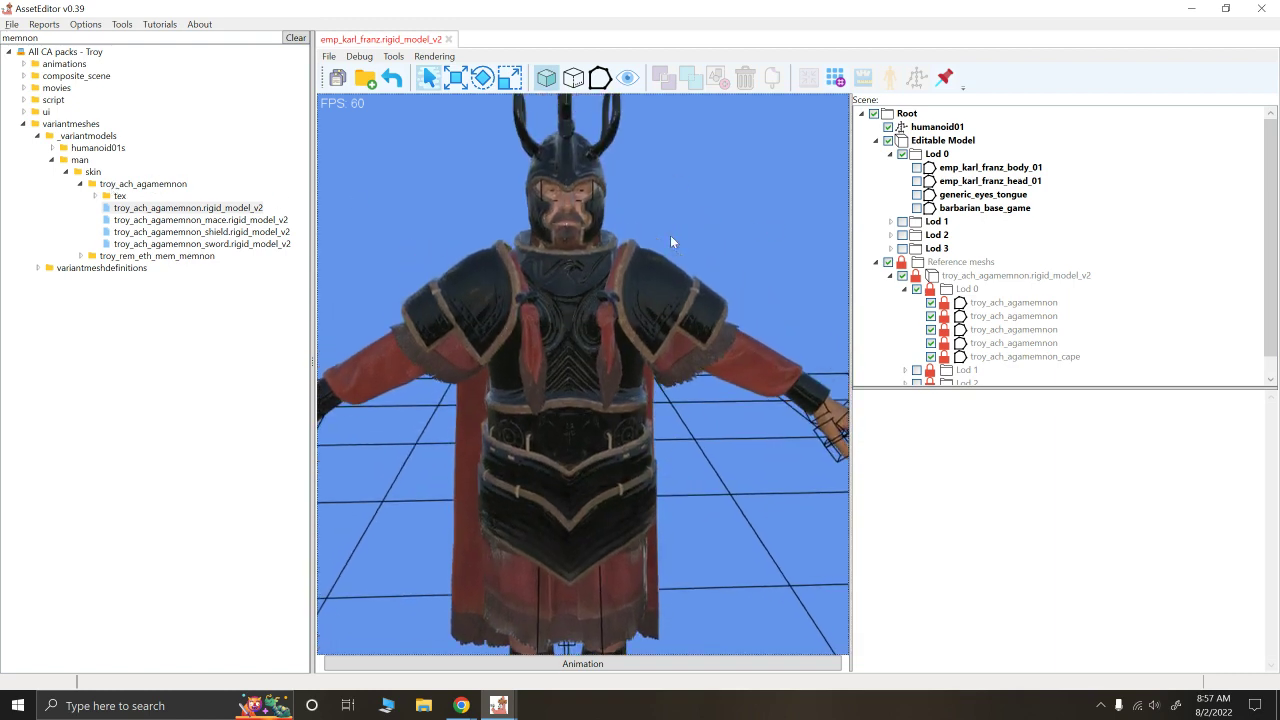
double_click(40, 38)
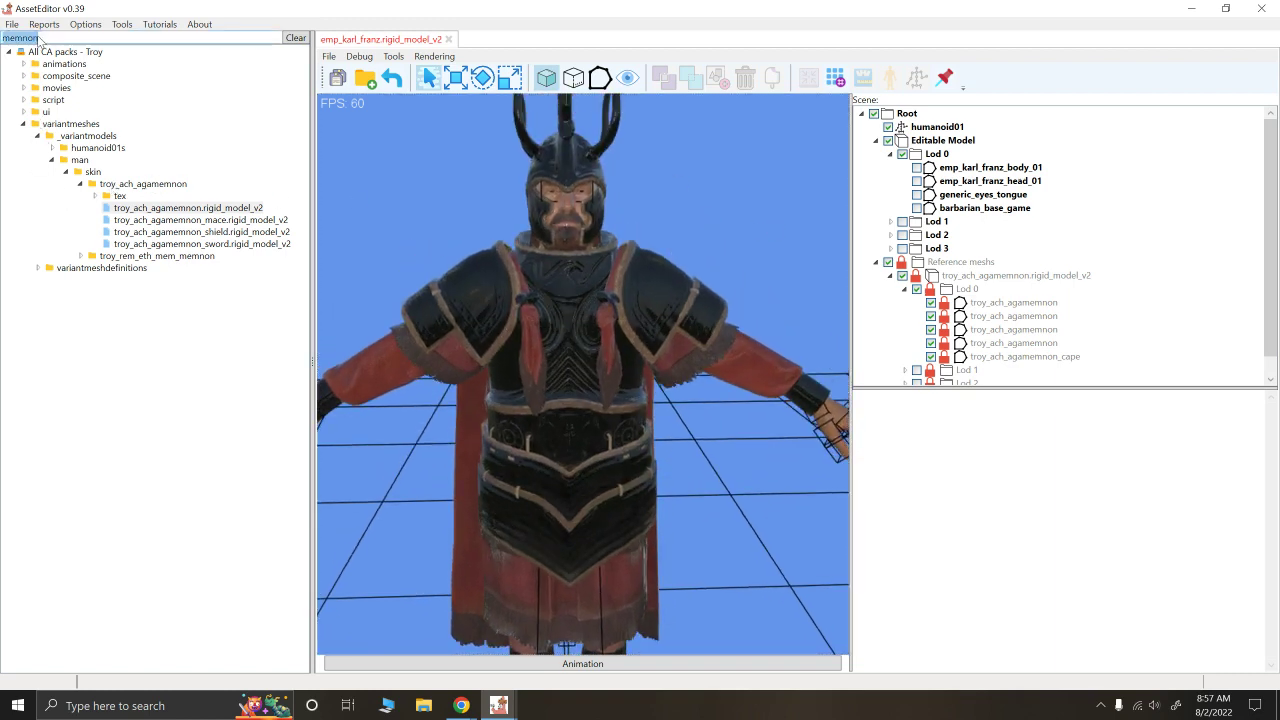
key(BackSpace)
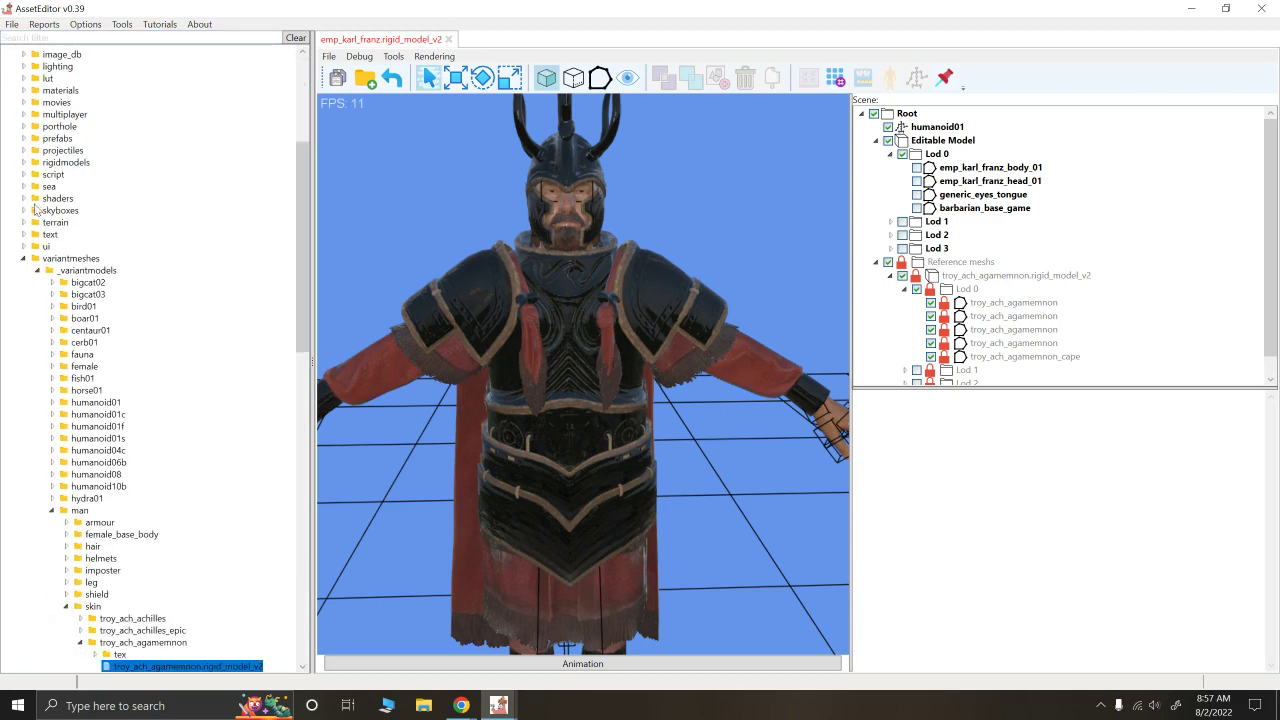
click(25, 262)
click(23, 457)
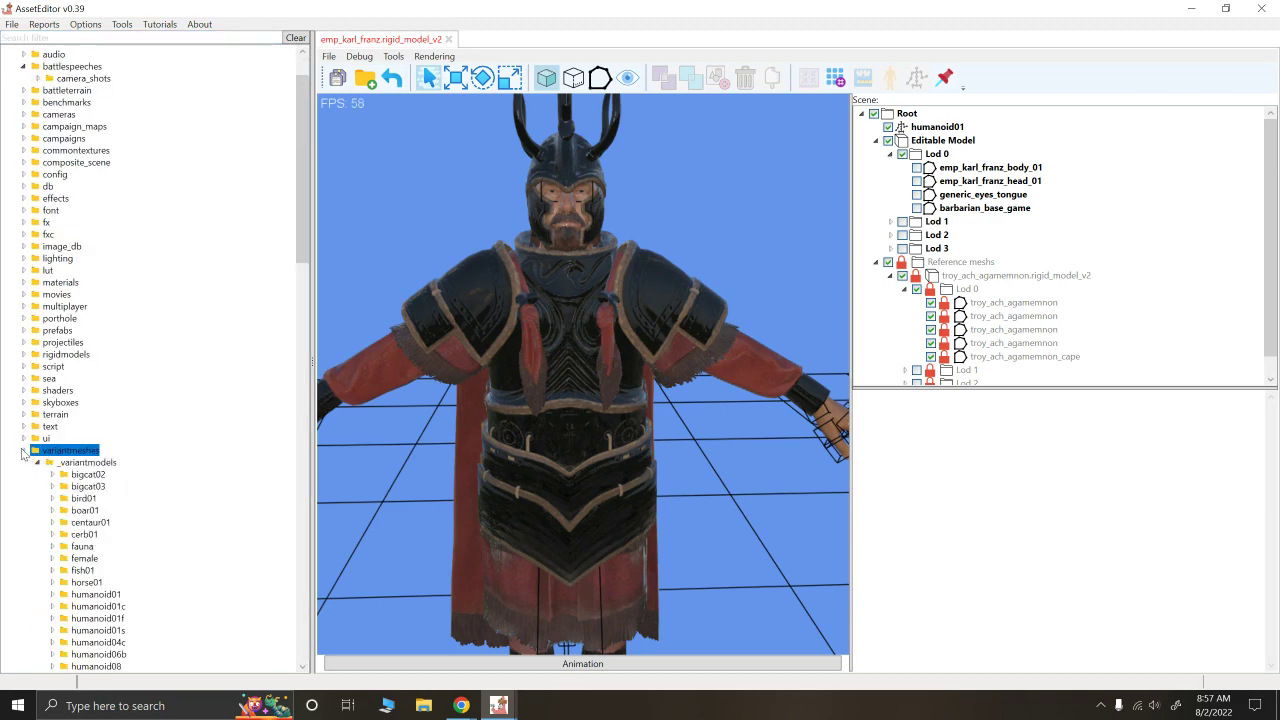
Step: Collapse _variantmodels and expand wh_variantmodels to browse its contents
scroll(78, 440, down, 4)
click(37, 318)
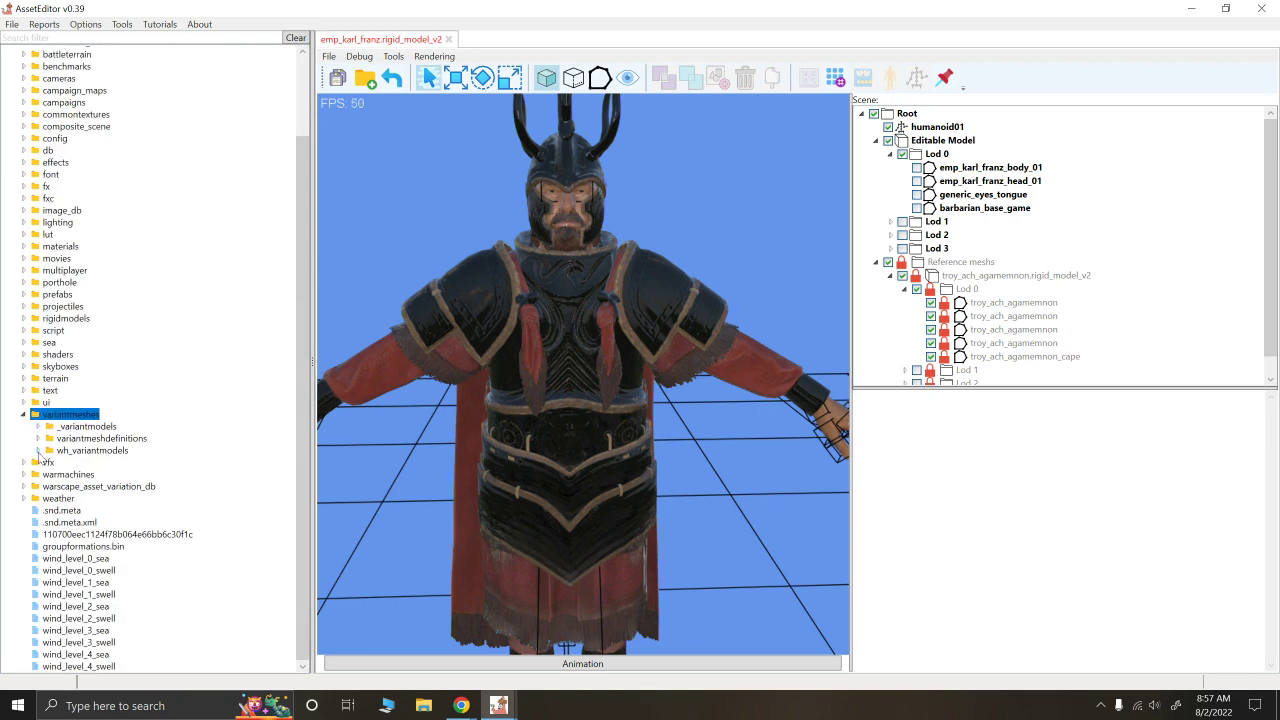
click(38, 451)
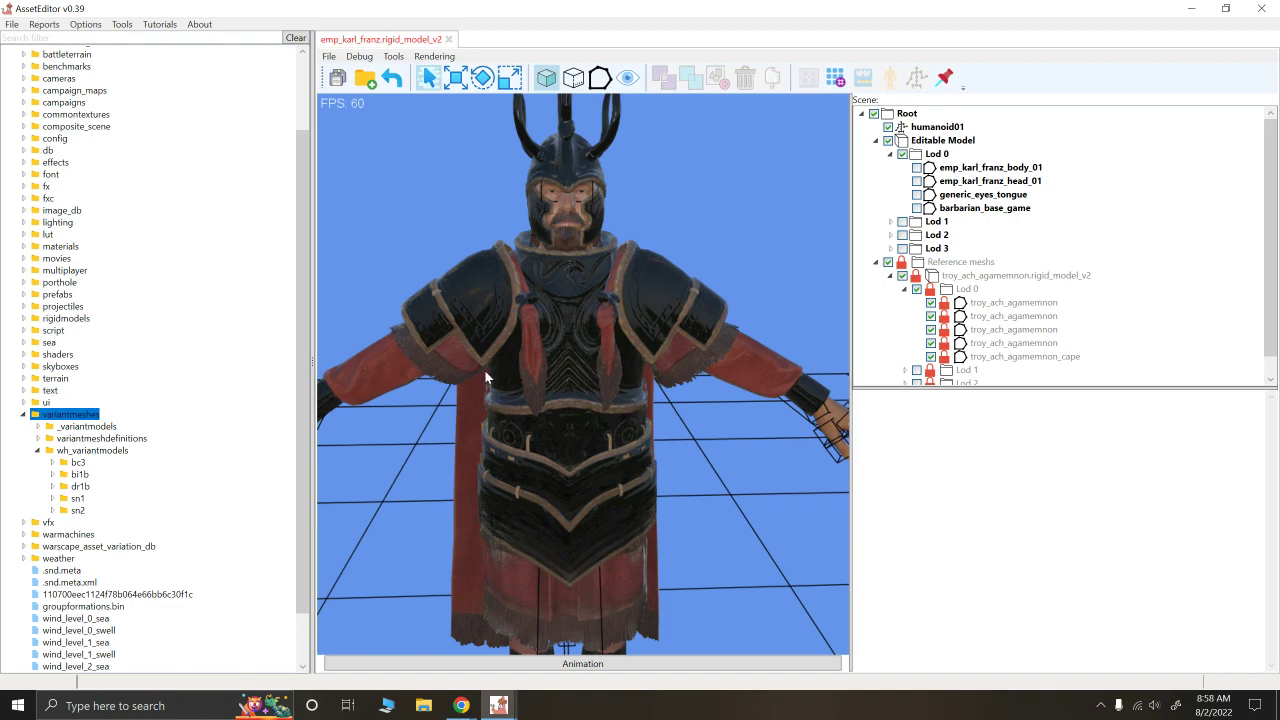
click(580, 376)
Step: Return to _variantmodels, scroll down to man/skin, and collapse troy_ach_agamemnon
click(37, 451)
click(37, 426)
scroll(118, 505, down, 2)
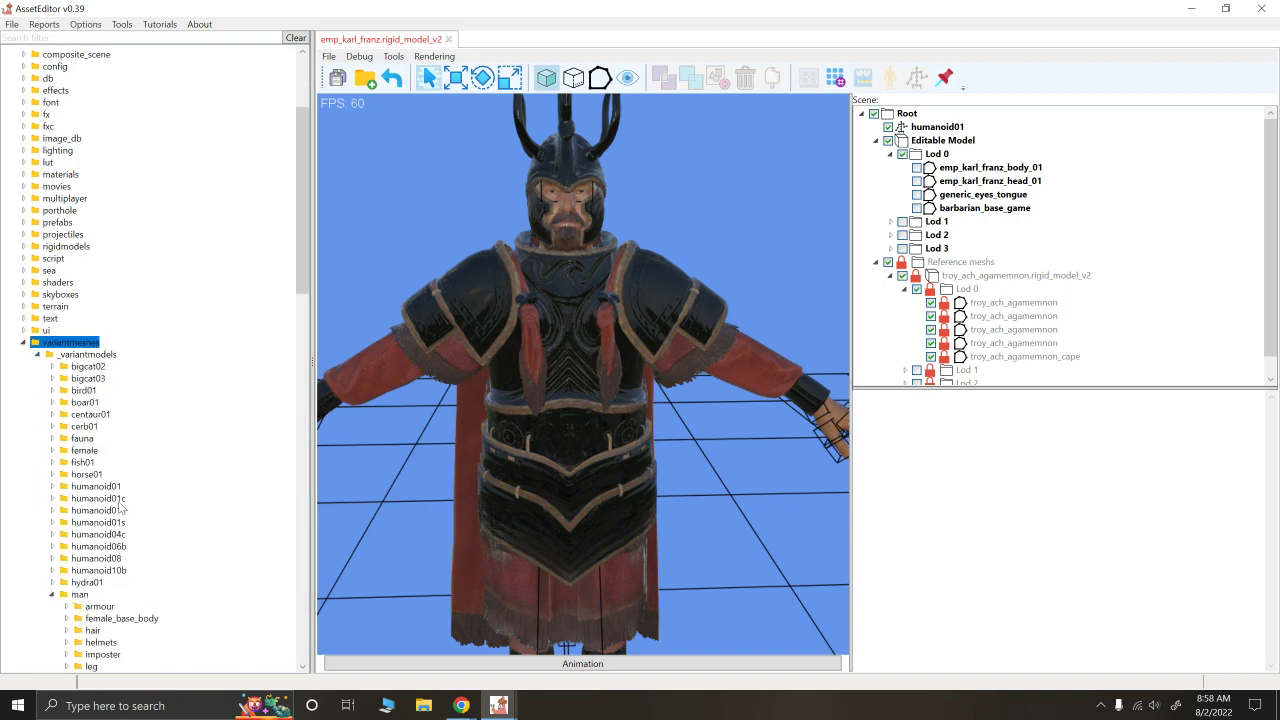
scroll(118, 508, down, 5)
scroll(167, 557, down, 1)
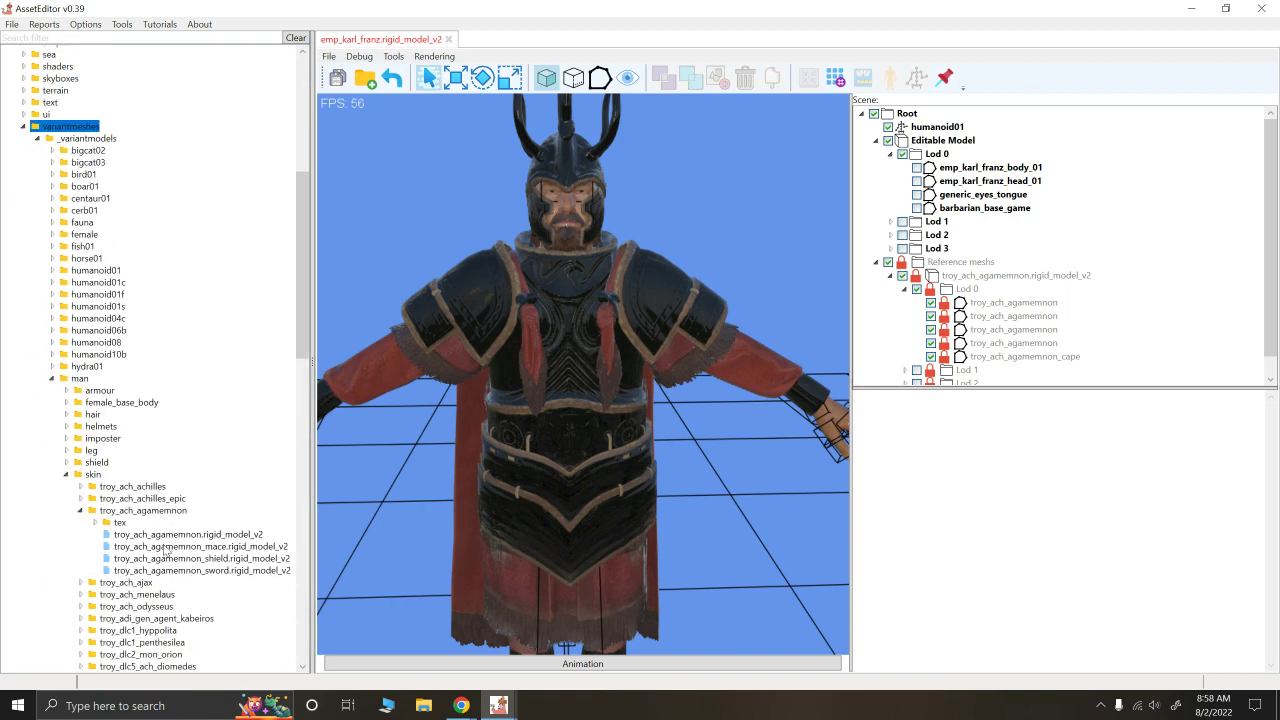
scroll(166, 555, down, 1)
click(81, 474)
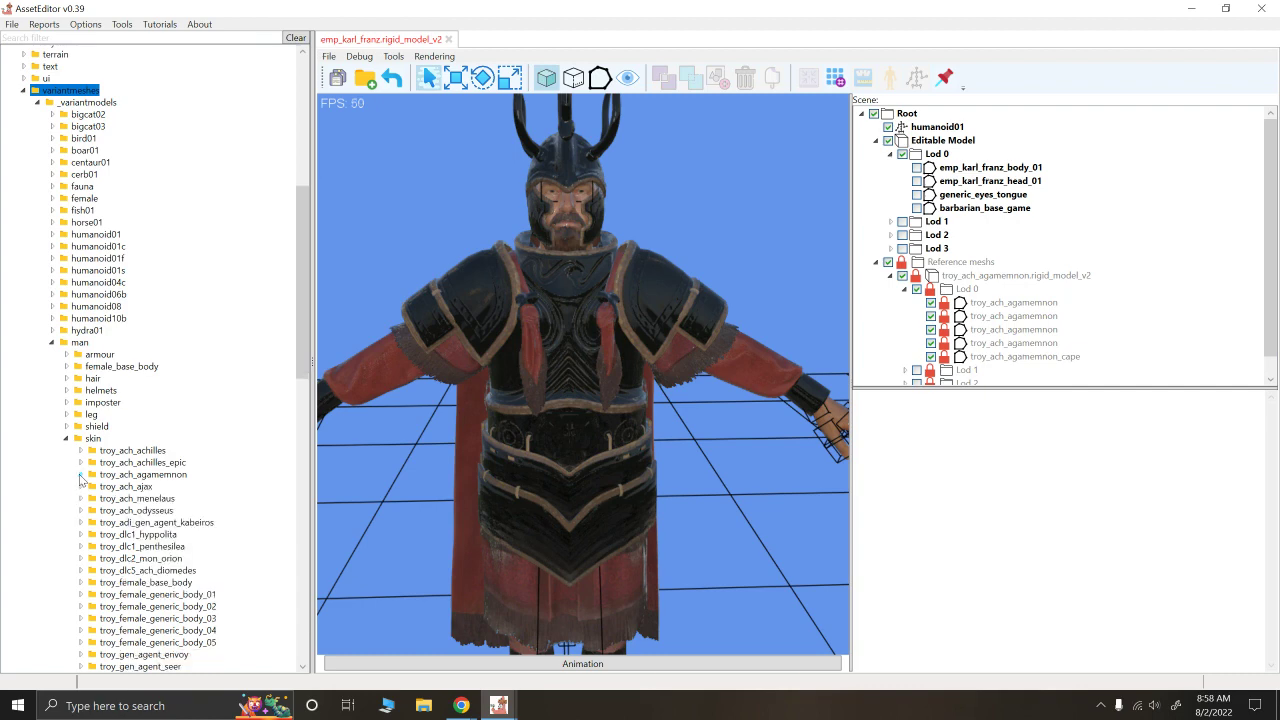
scroll(84, 490, down, 5)
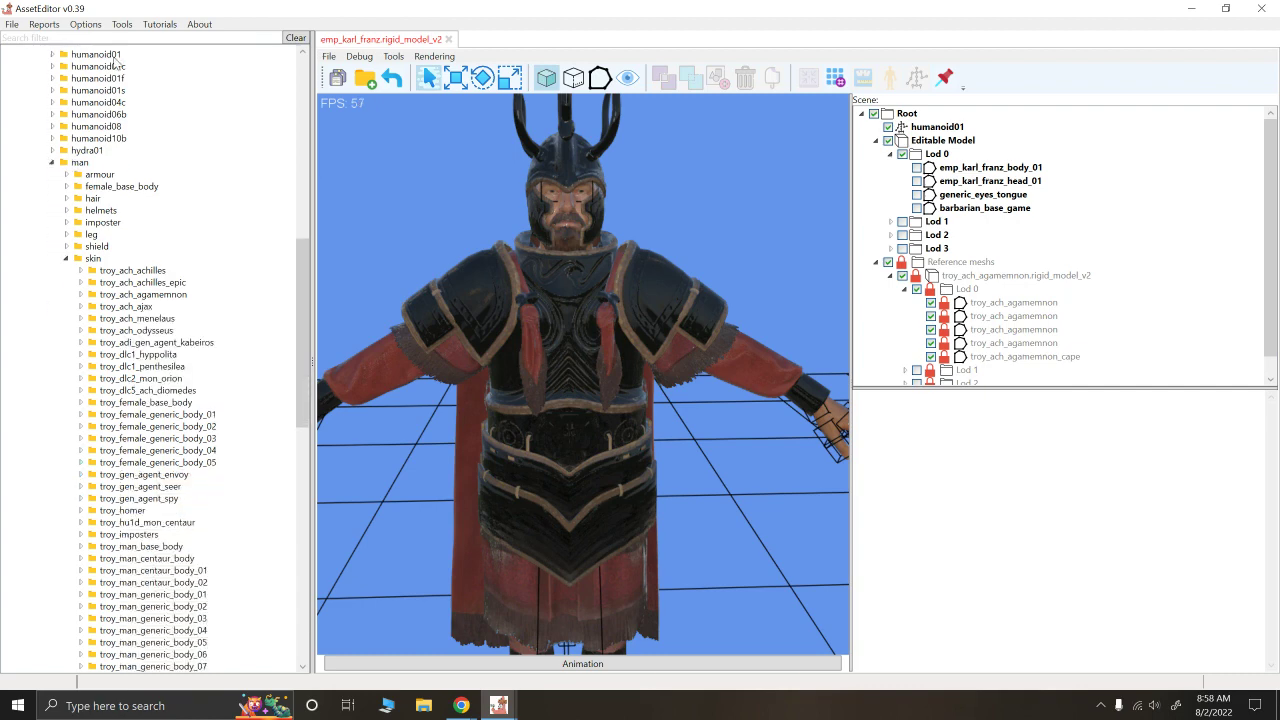
Step: Filter for 'memnon', hide the Agamemnon mesh, and load troy_rem_eth_mem_memnon.rigid_model_v2
click(72, 39)
text(mem)
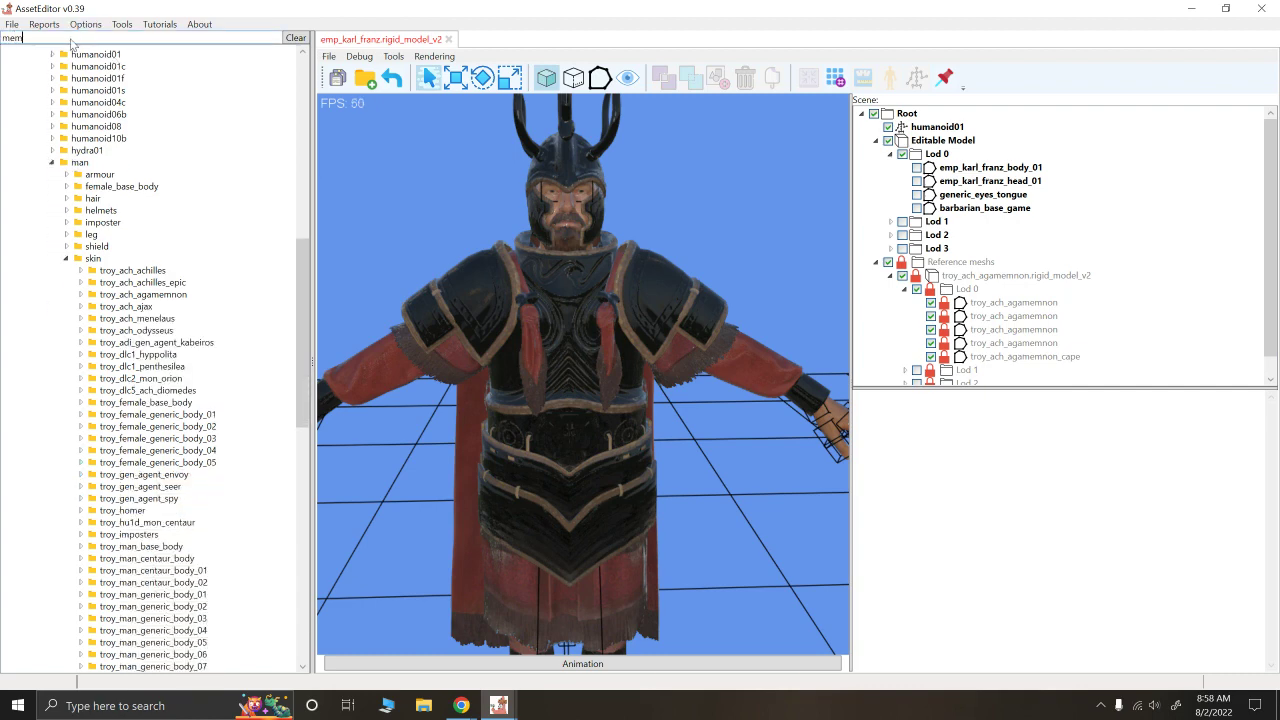
text(non)
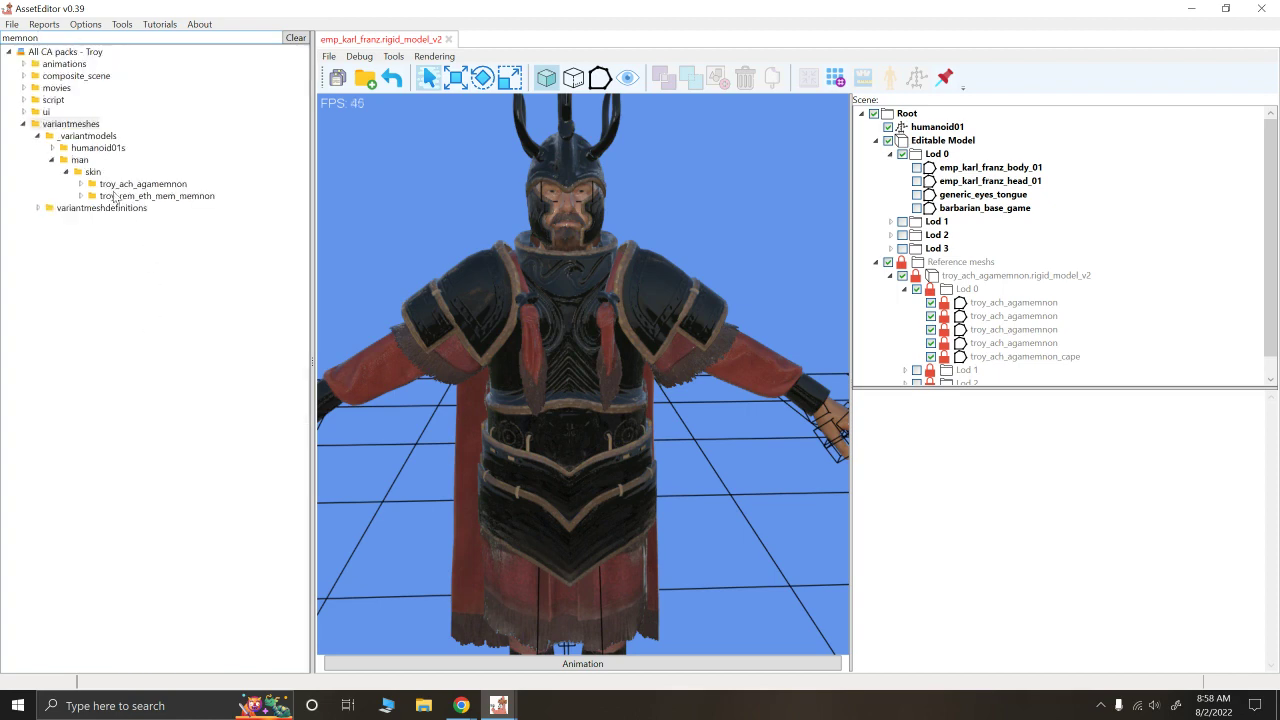
click(81, 197)
click(148, 220)
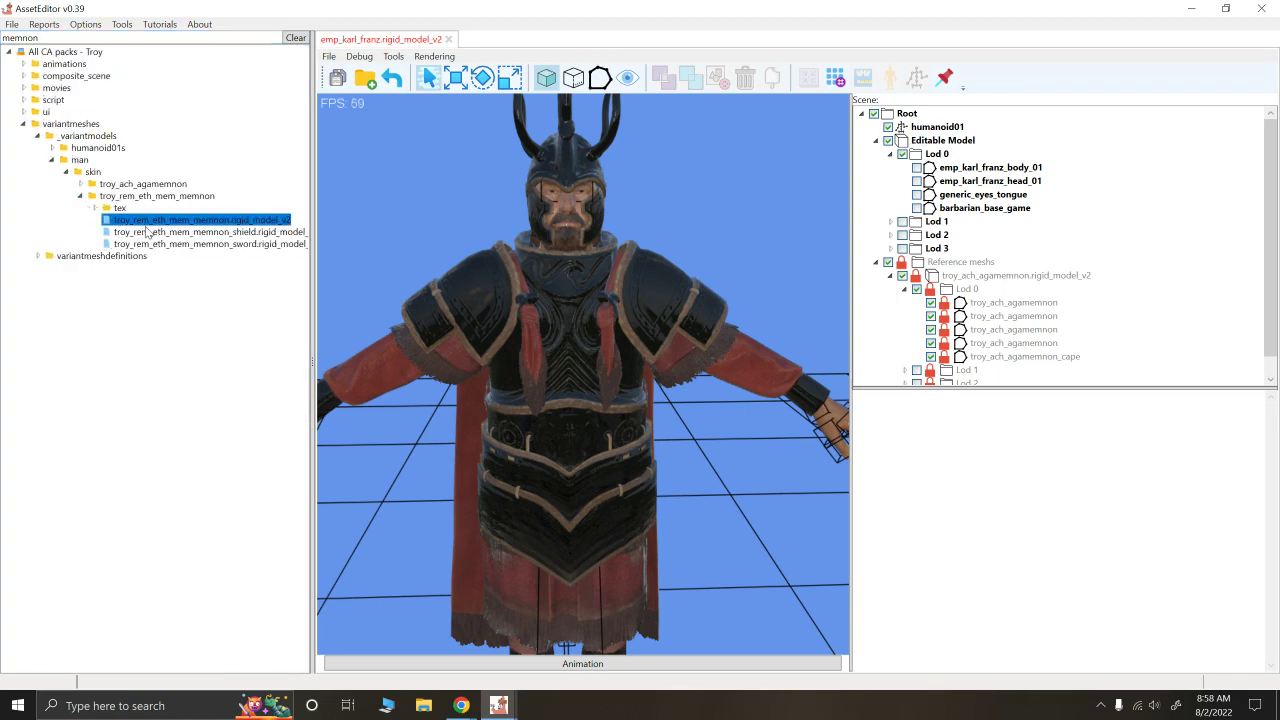
click(902, 275)
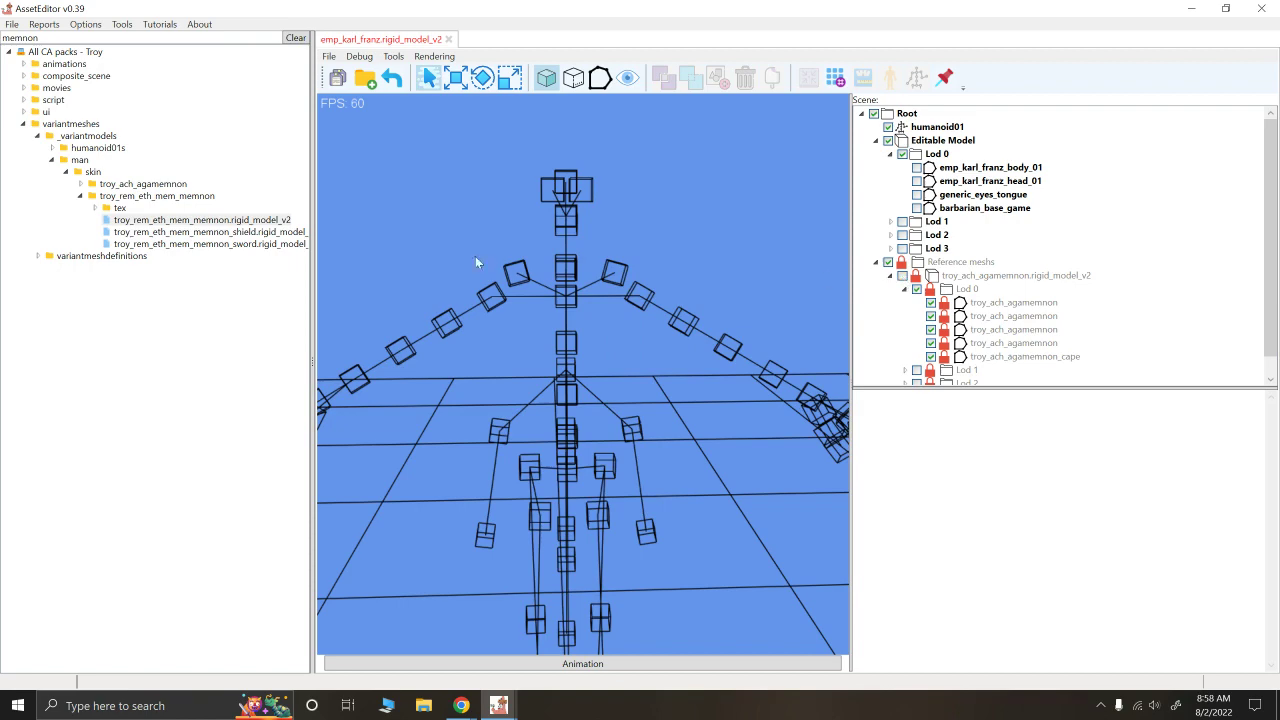
double_click(201, 220)
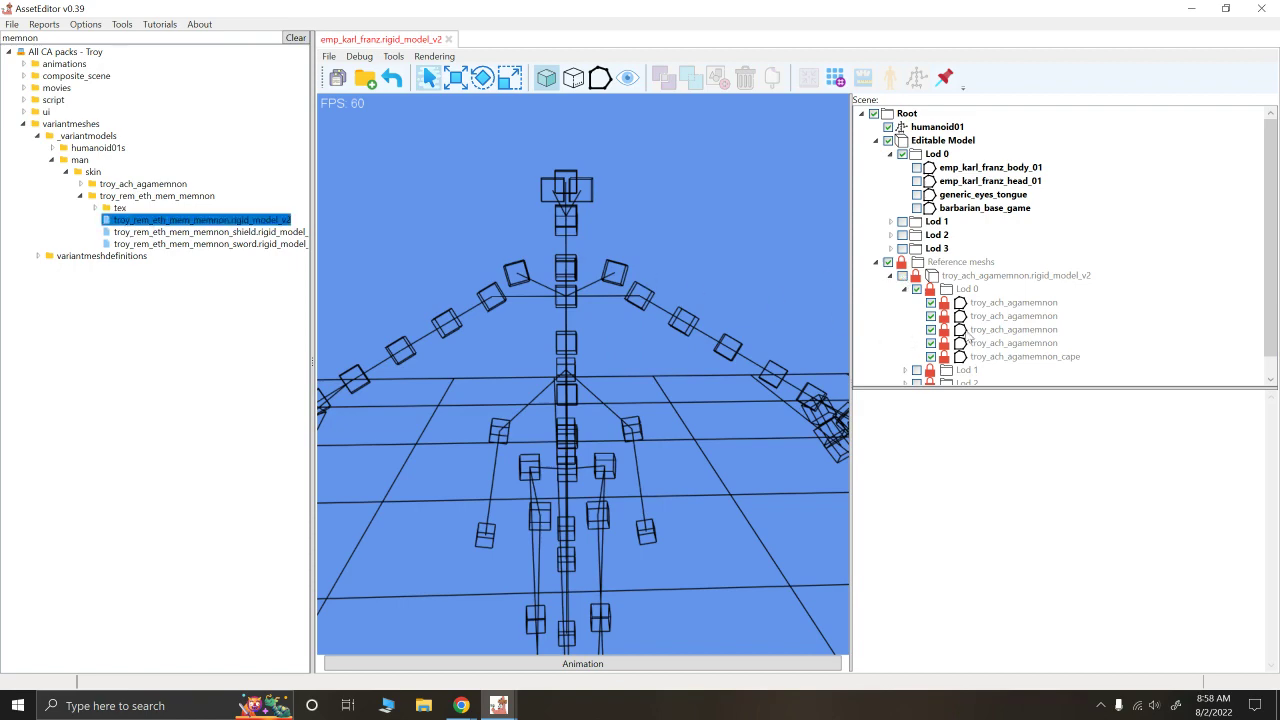
Step: Orbit around Memnon, play the idle animation, then stop it back to T-pose
scroll(940, 314, down, 2)
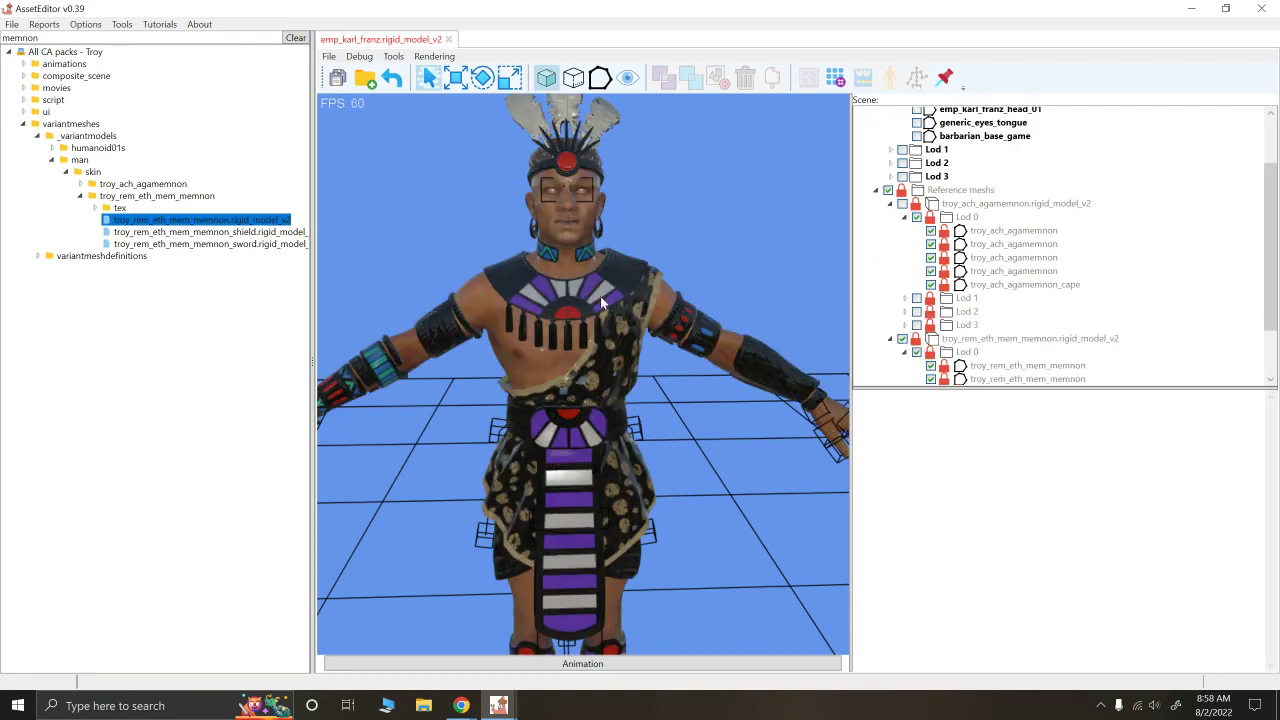
alt+drag(716, 507, 697, 630)
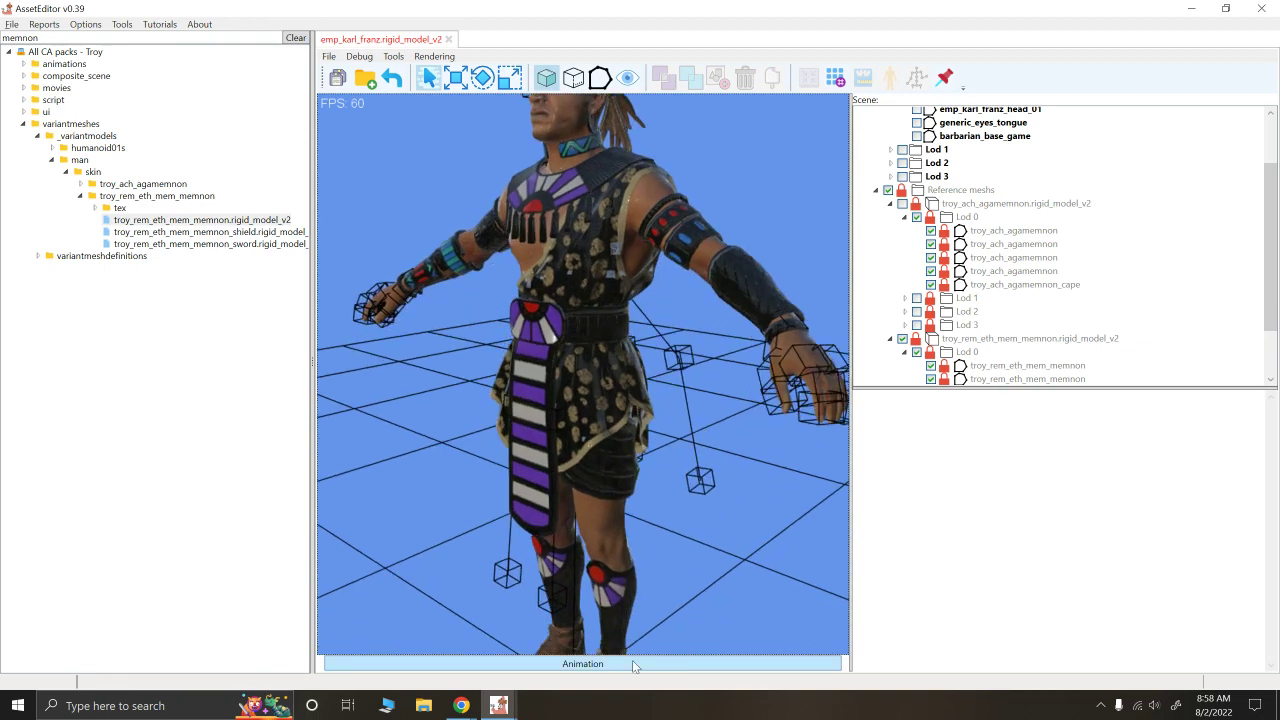
click(582, 664)
alt+drag(632, 567, 651, 482)
scroll(648, 477, down, 3)
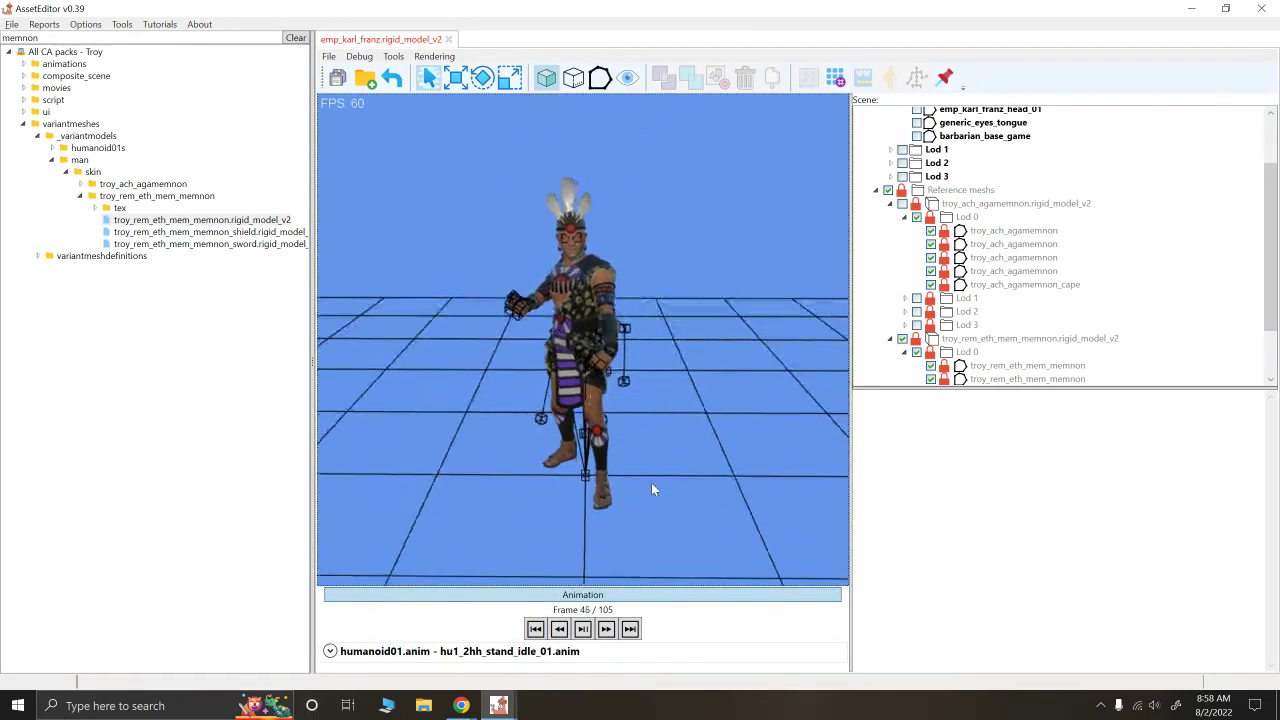
click(620, 596)
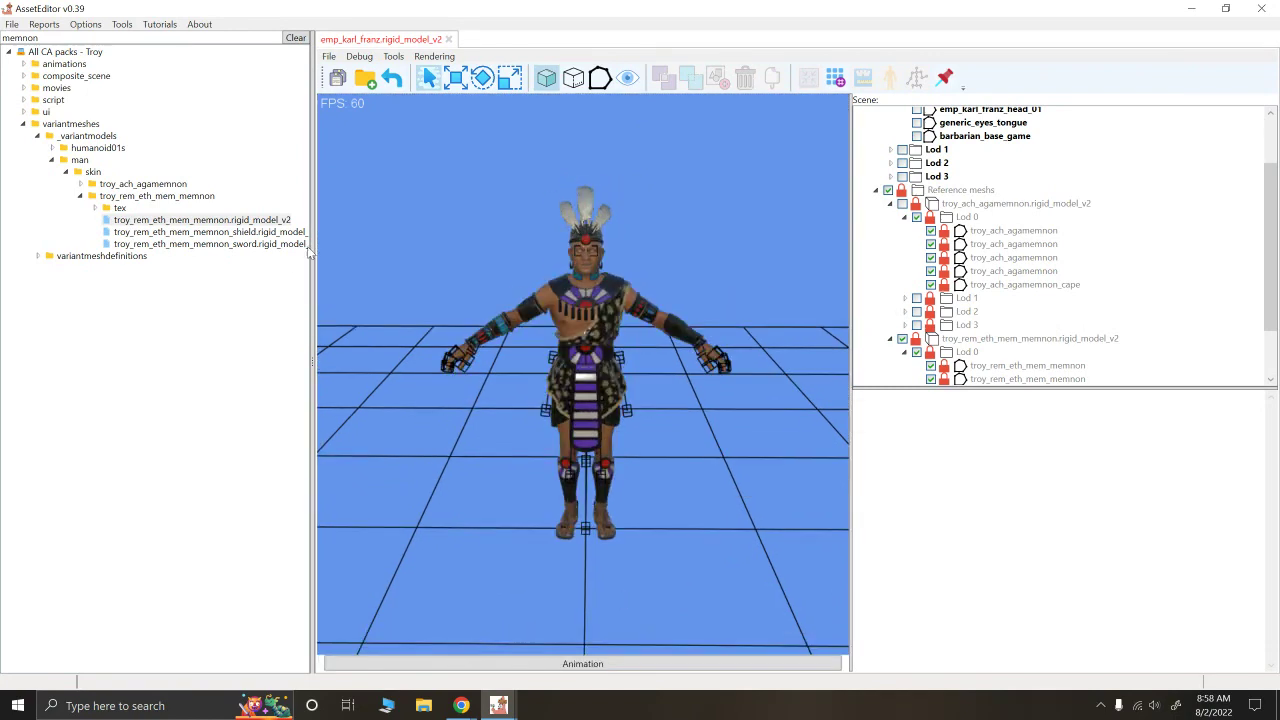